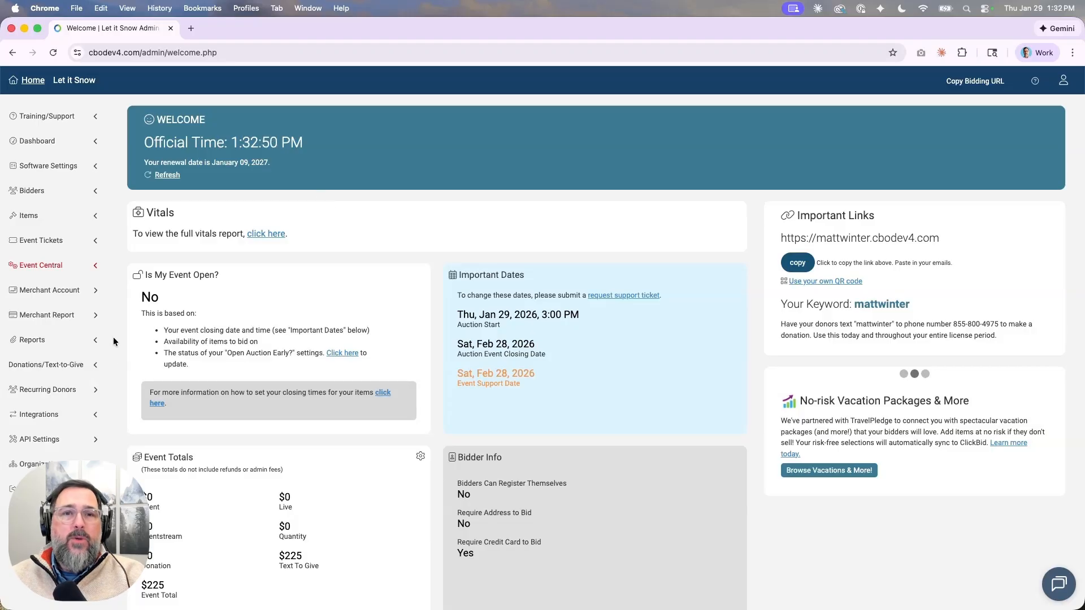
# Open API Settings and look over the existing tokens and the API logs.
pyautogui.click(30, 444)
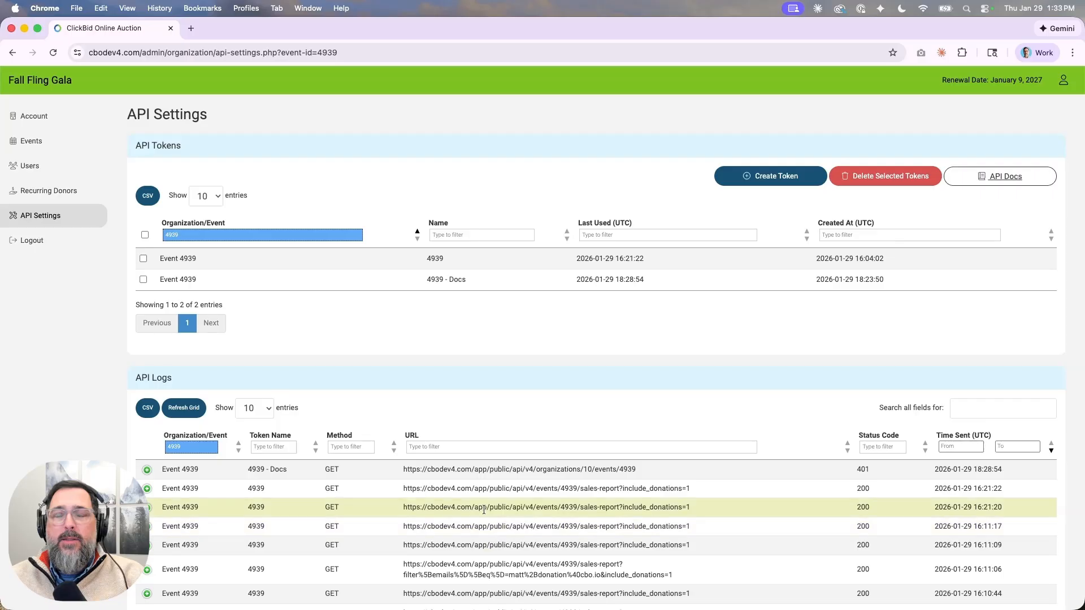
pyautogui.scroll(-3, 484, 508)
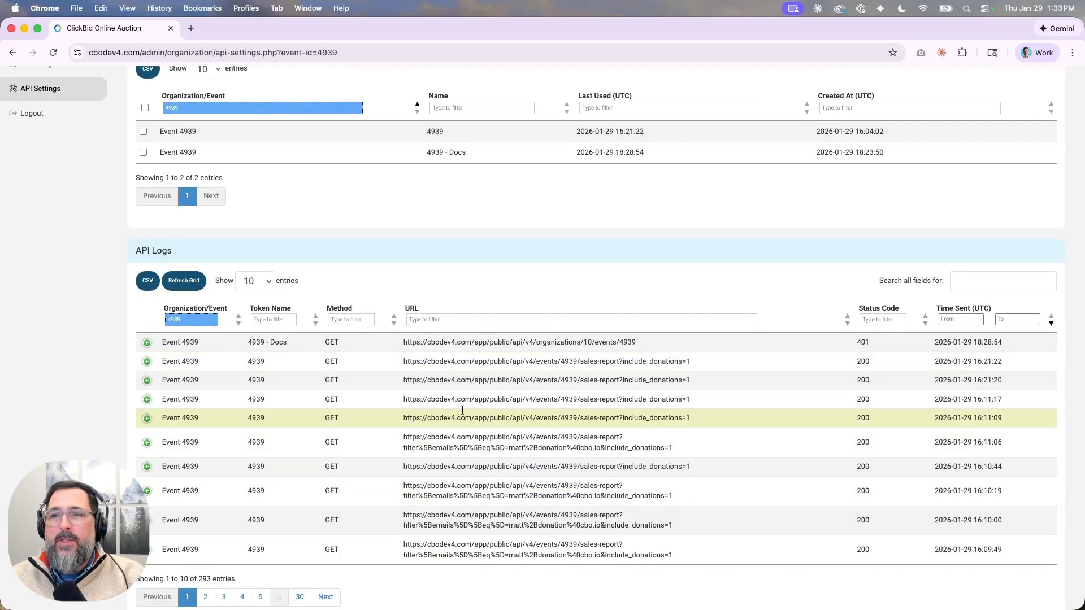
pyautogui.scroll(3, 470, 430)
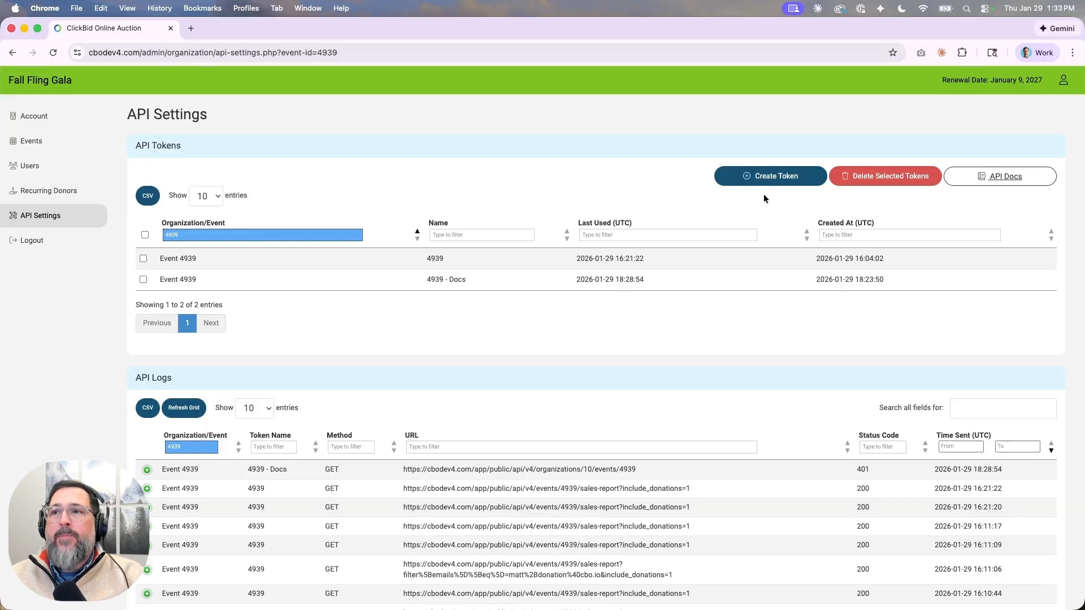
# Create an API token '4939 - Testing' for Event 4939 - Let it Snow and copy its value.
pyautogui.click(772, 180)
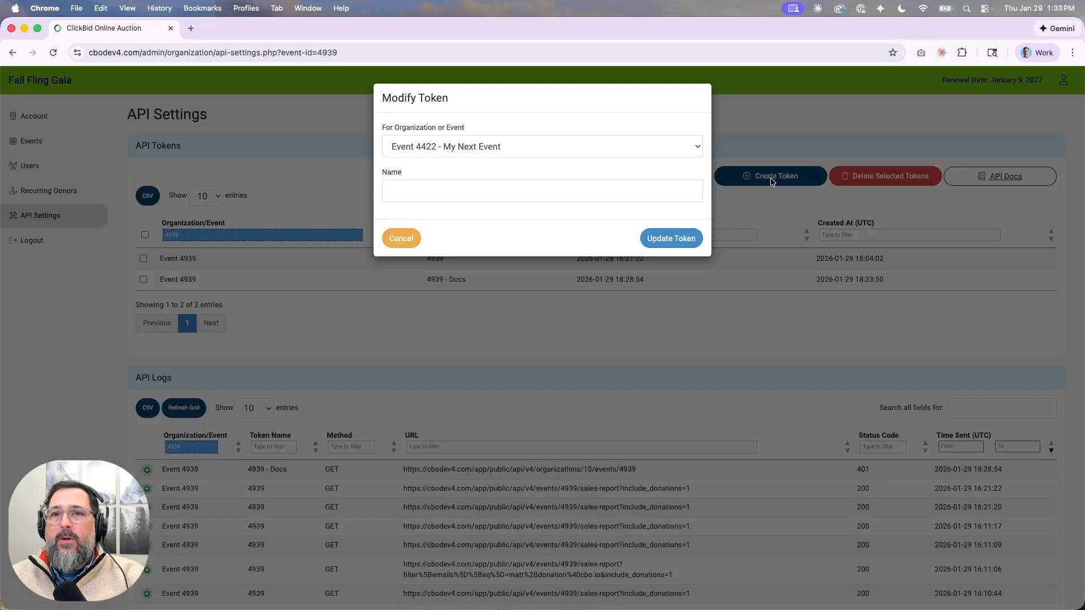
pyautogui.click(494, 145)
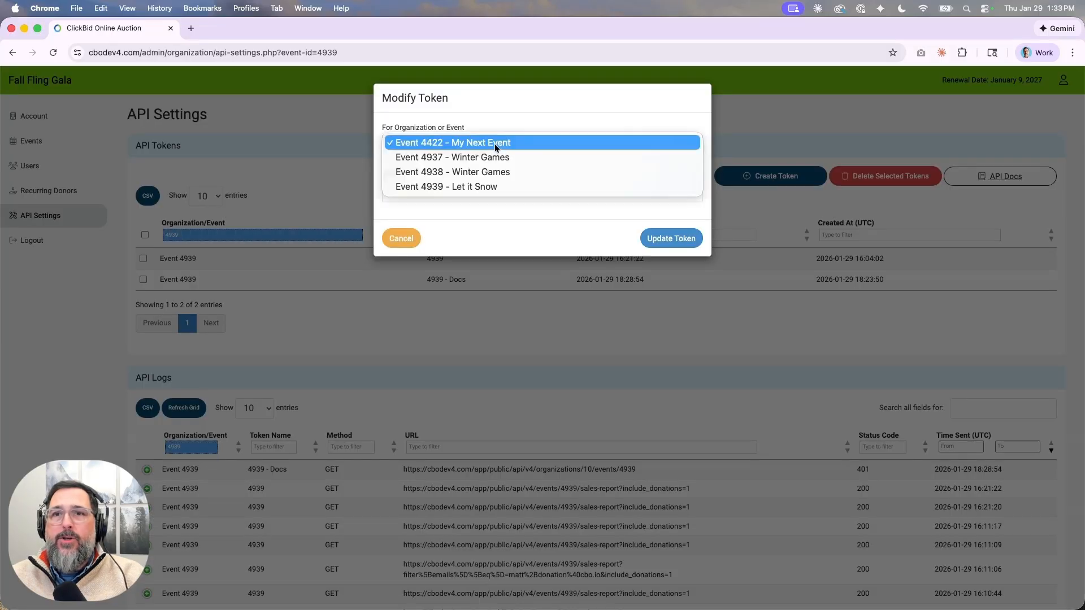
pyautogui.click(428, 187)
pyautogui.click(474, 190)
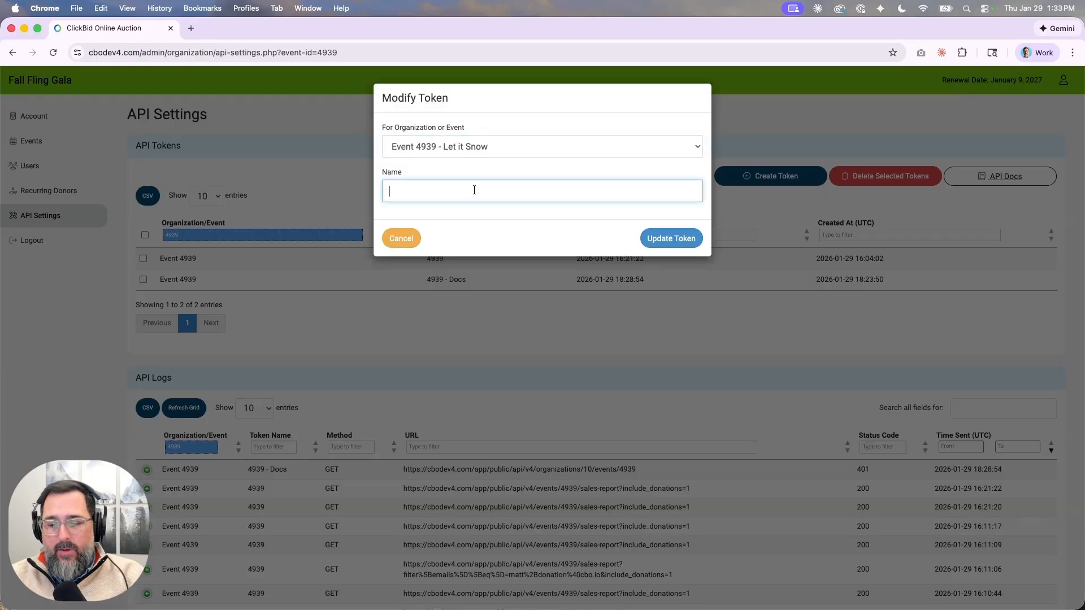
pyautogui.write('4939 - ')
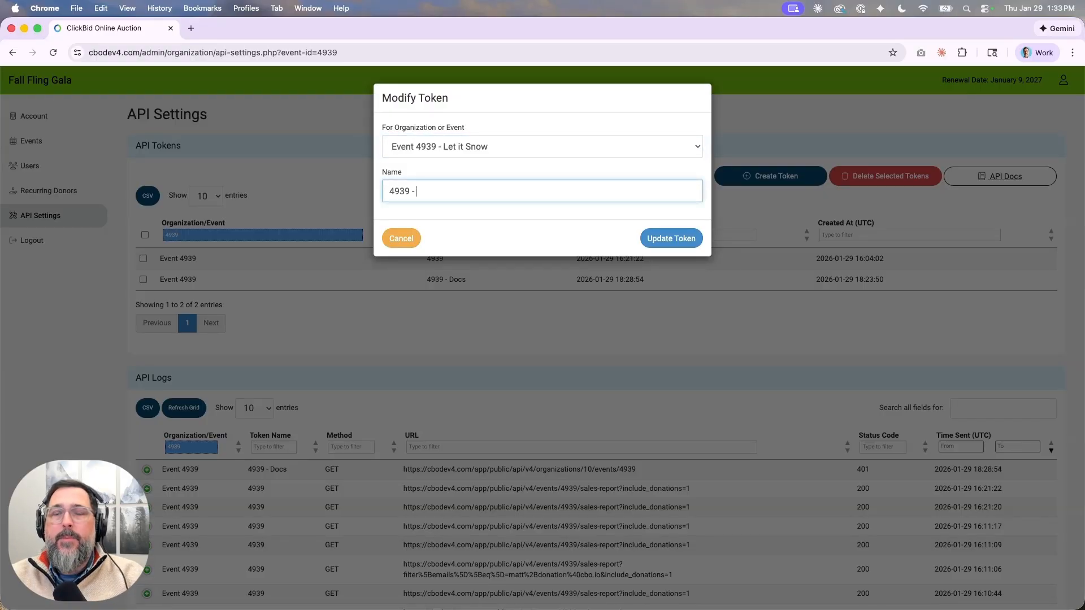
pyautogui.write('Testing')
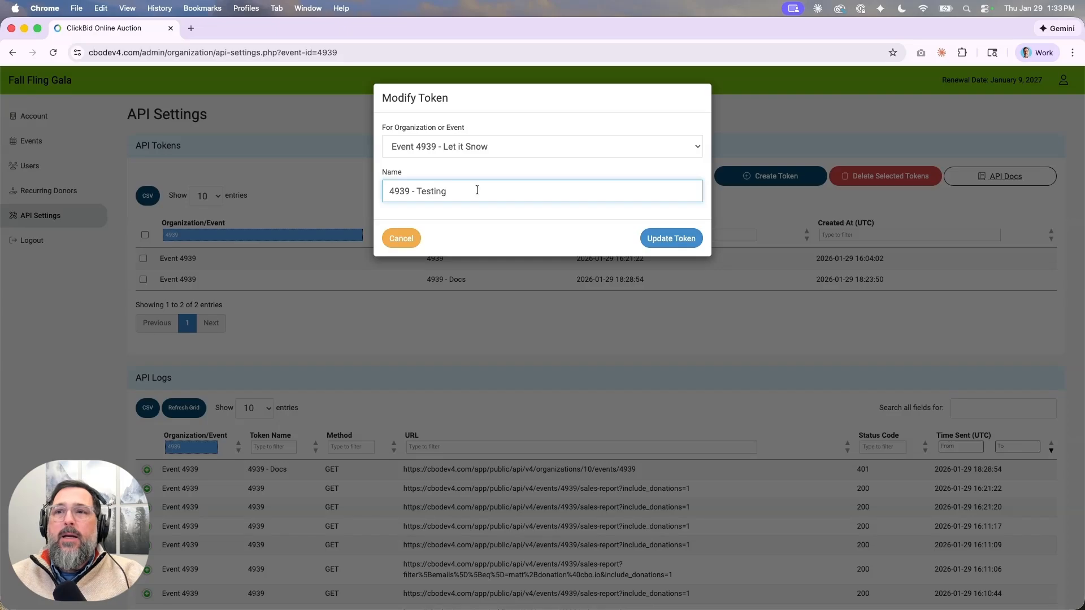
pyautogui.click(664, 239)
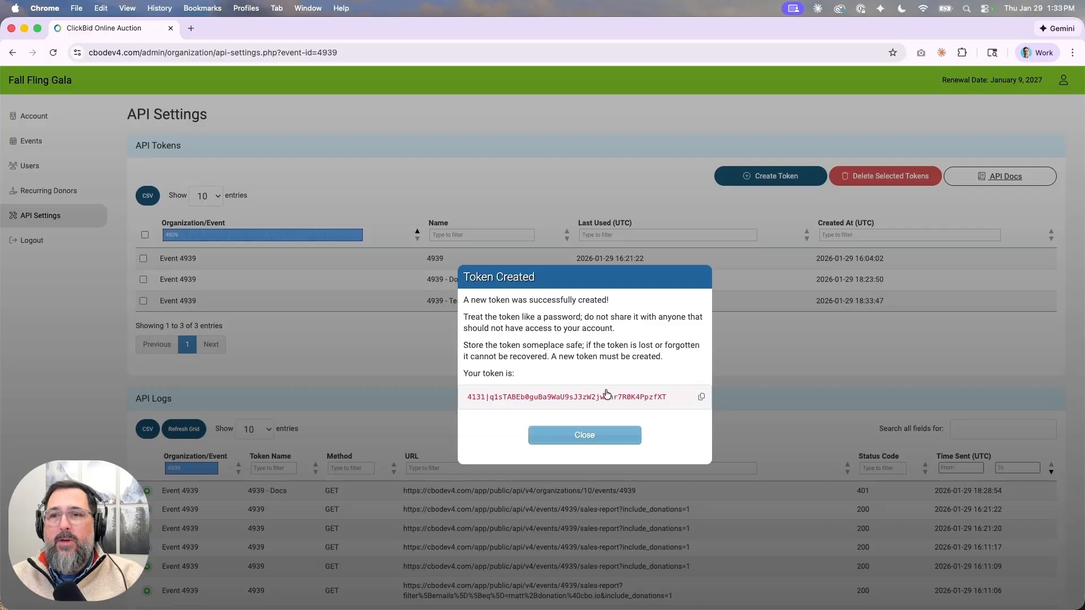
pyautogui.click(703, 399)
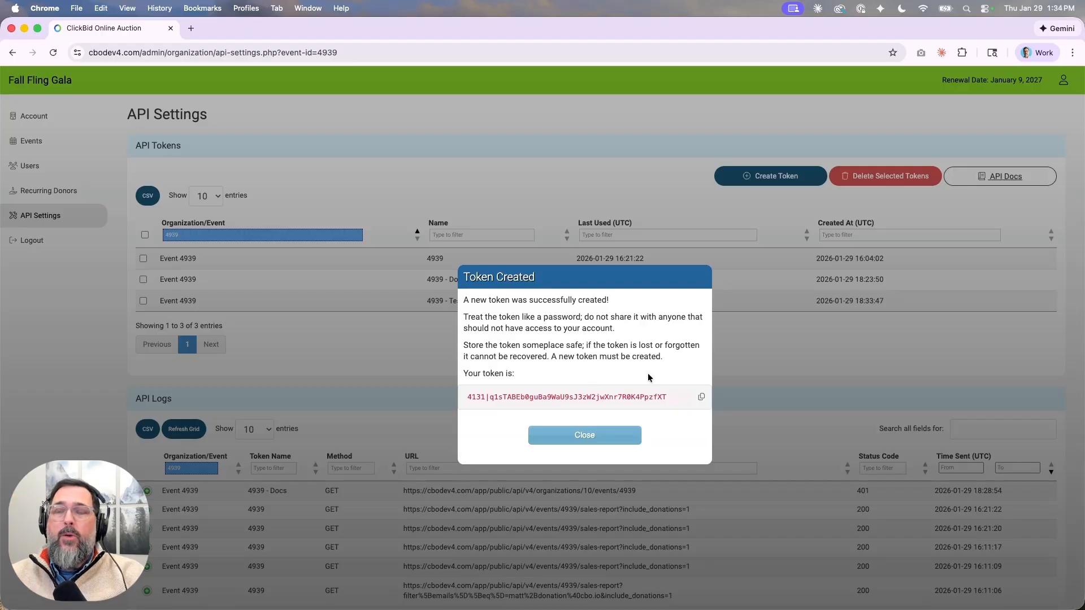
pyautogui.click(701, 397)
pyautogui.click(592, 436)
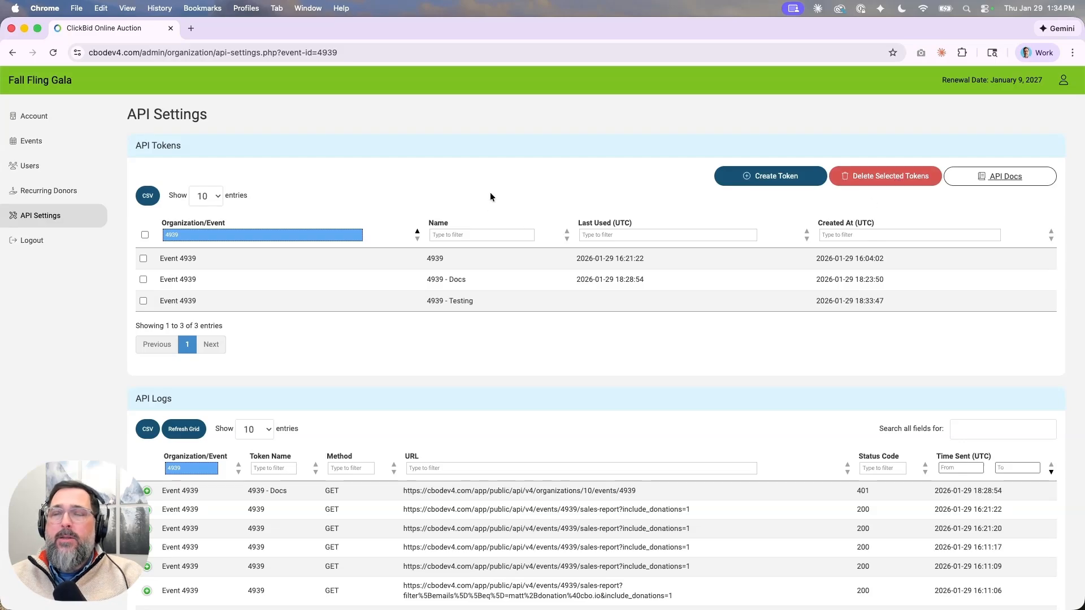
# Open the API docs in a new tab and read Authentication, Query Parameters, Rate Limiting and Response Format.
pyautogui.click(1014, 177)
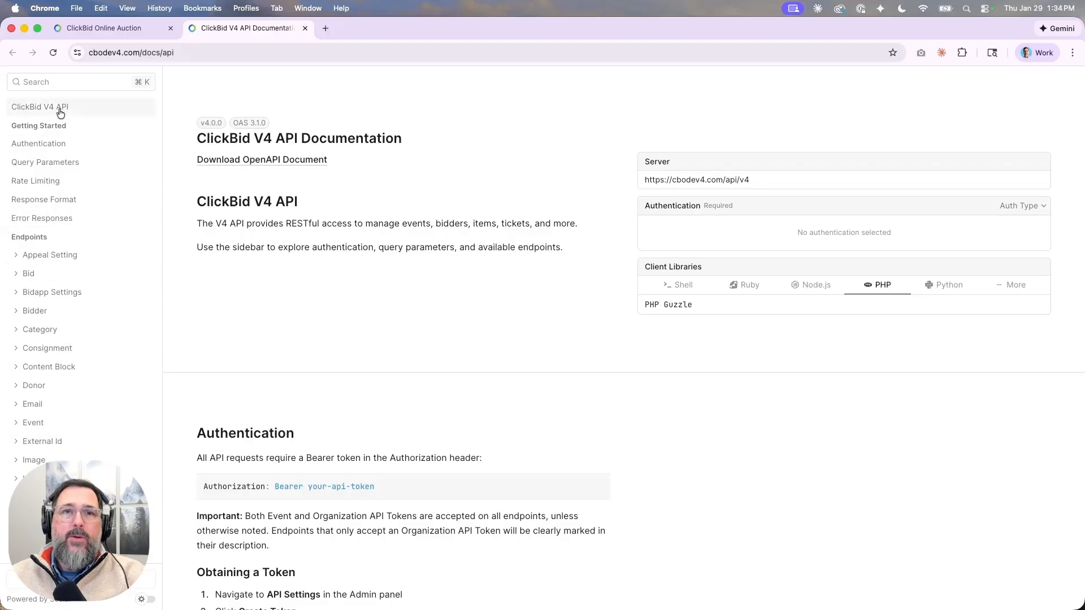
pyautogui.click(51, 144)
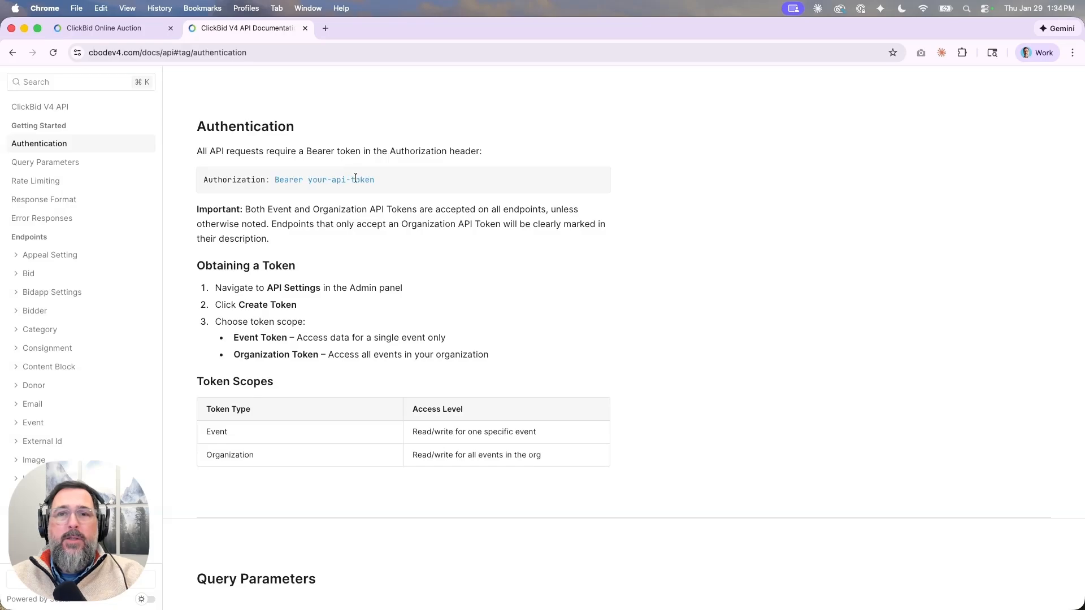
pyautogui.click(73, 164)
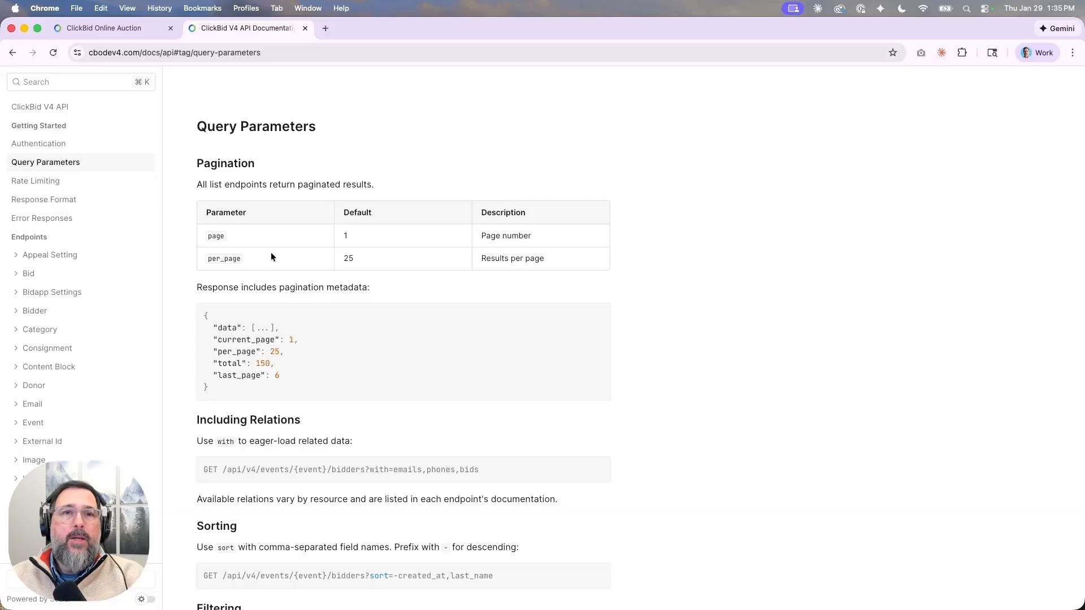
pyautogui.click(58, 182)
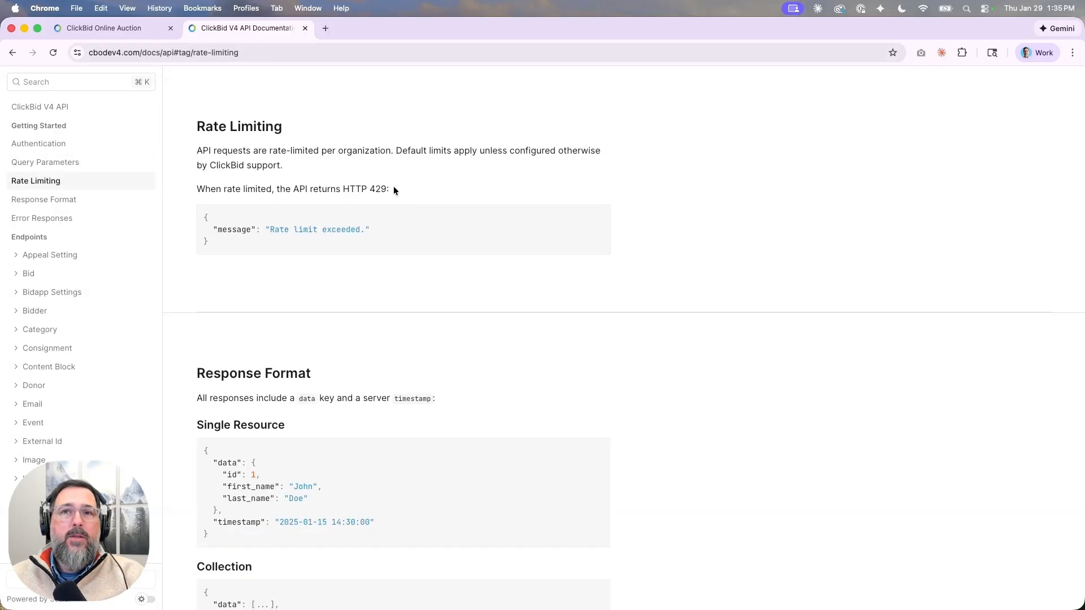
pyautogui.click(37, 199)
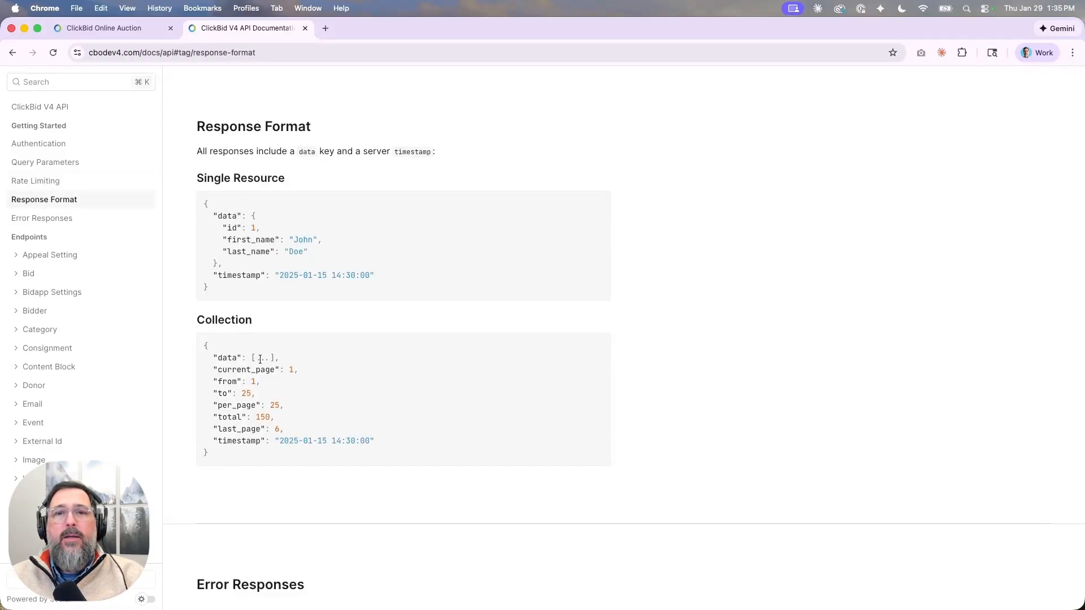
pyautogui.scroll(-3, 266, 429)
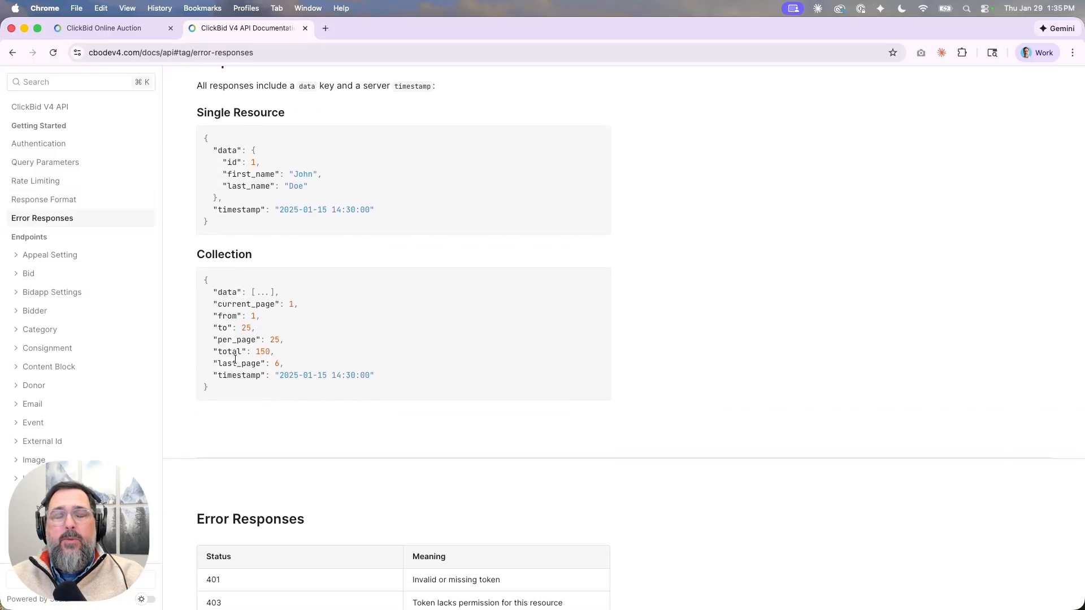
pyautogui.scroll(2, 230, 345)
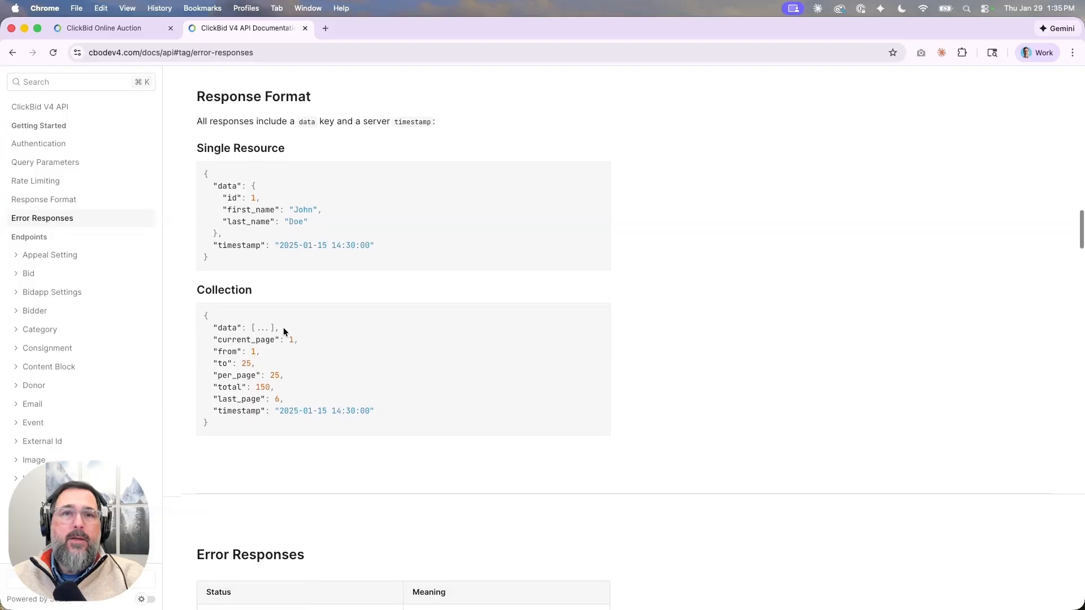
pyautogui.scroll(-1, 283, 327)
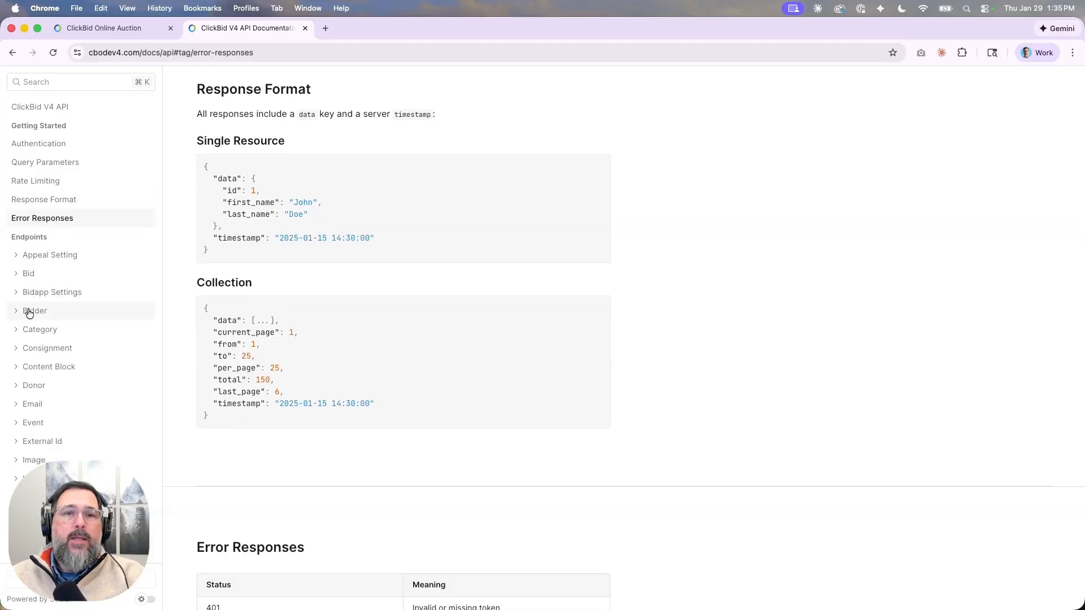
pyautogui.scroll(-1, 38, 324)
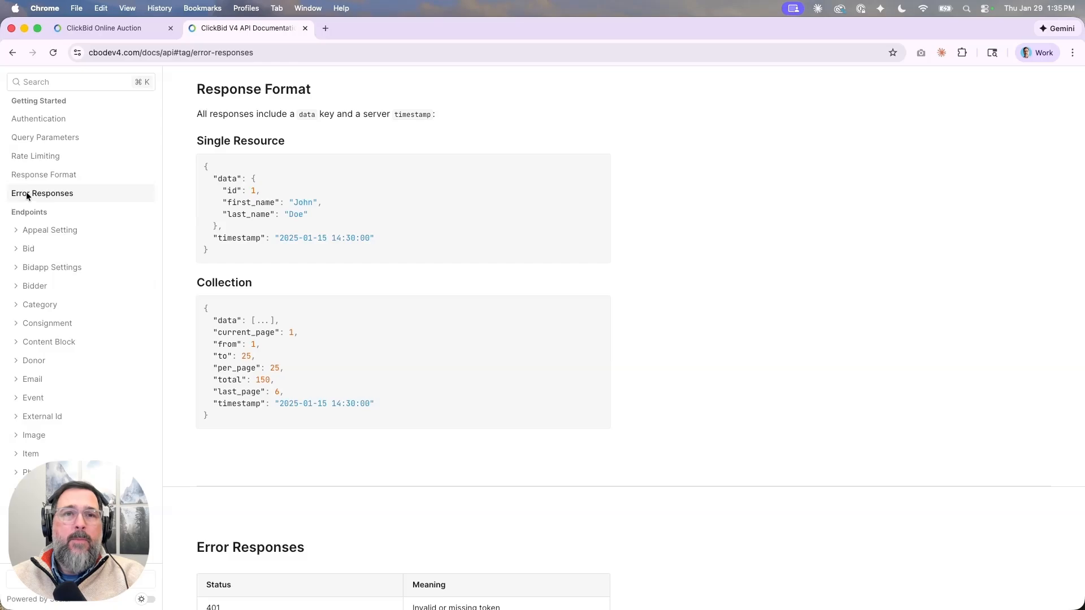
# Open the List bidders endpoint under Bidder and start a test request.
pyautogui.click(29, 294)
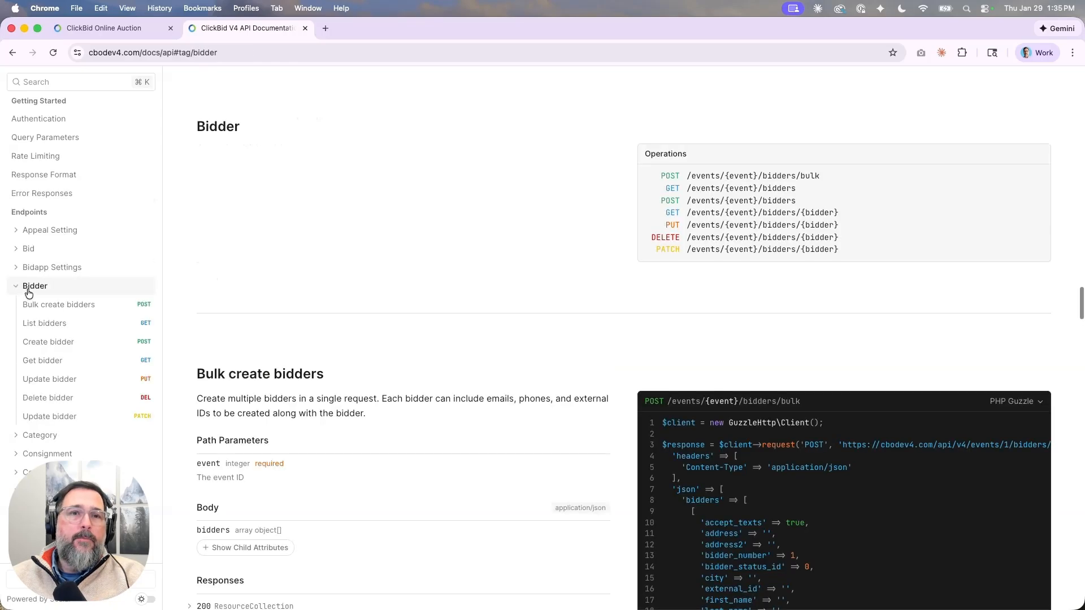
pyautogui.click(42, 324)
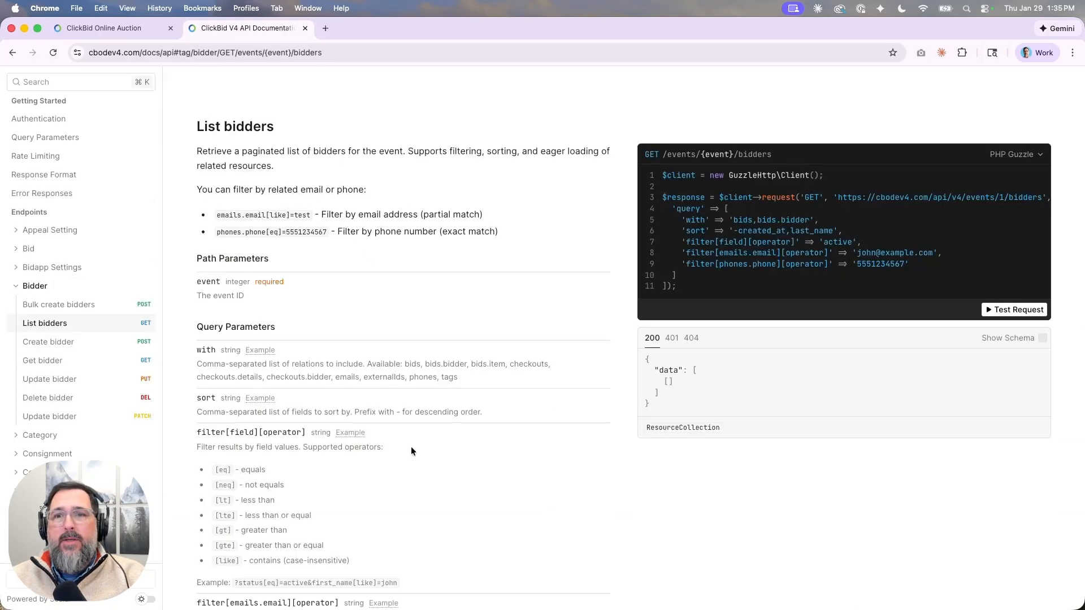
pyautogui.click(1017, 311)
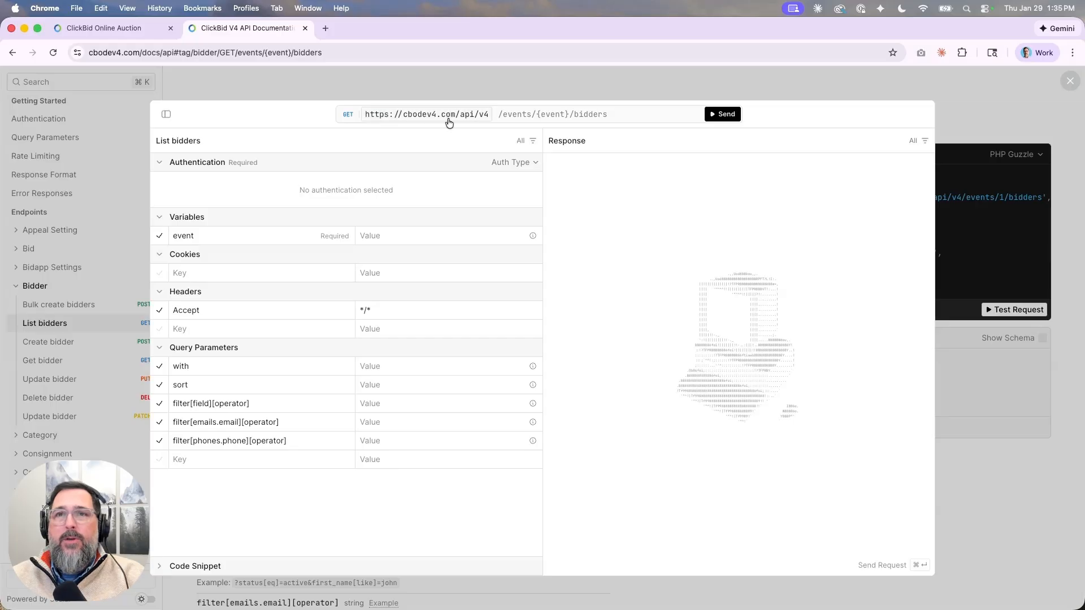
# Set the auth type to http with the copied token as Bearer Token, then return to ClickBid.
pyautogui.click(516, 163)
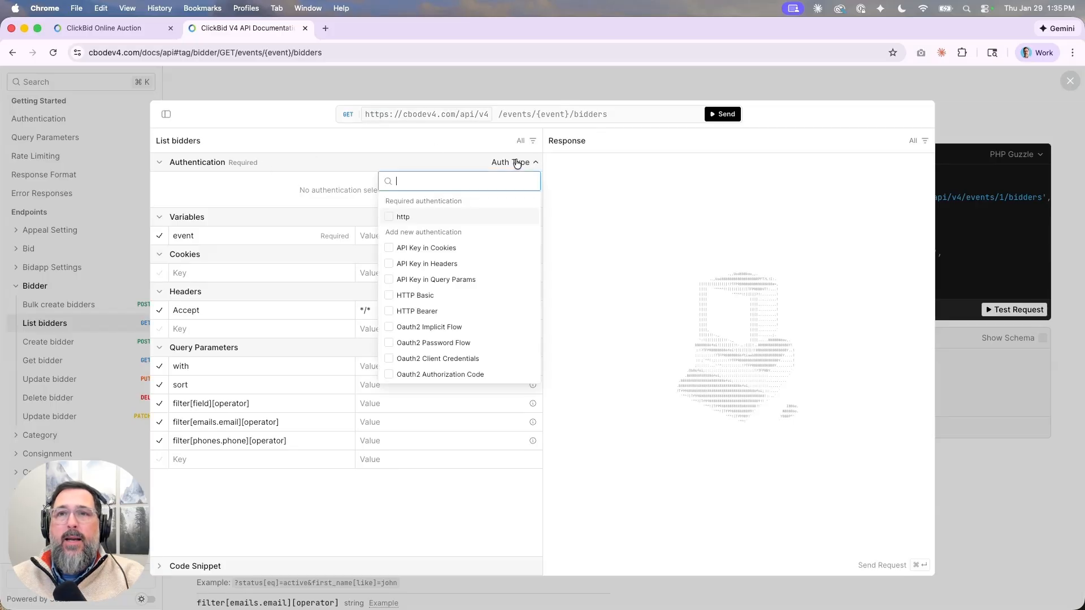
pyautogui.click(390, 217)
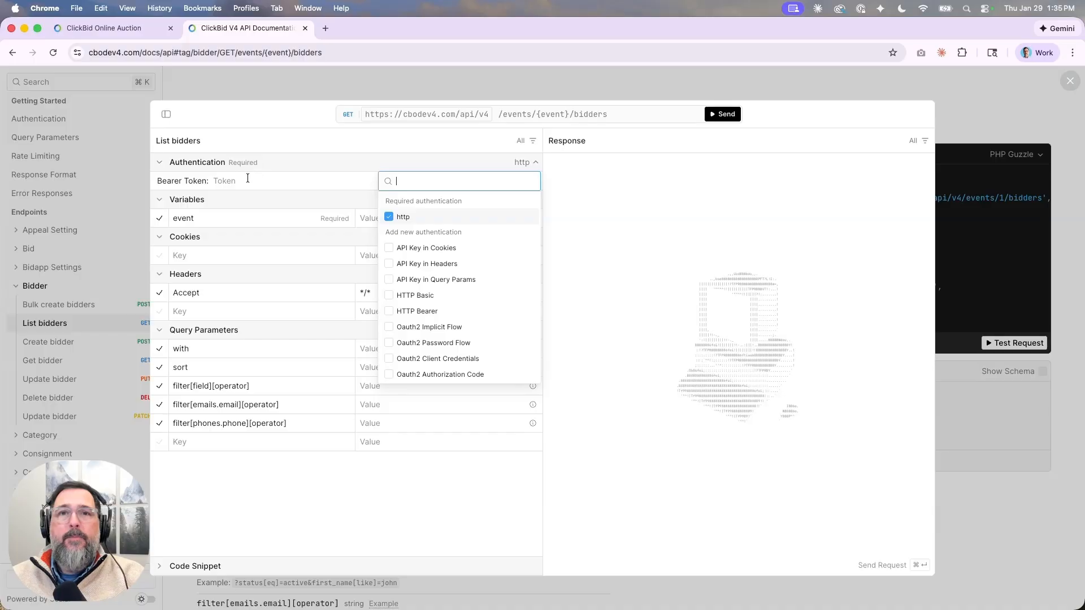
pyautogui.click(248, 180)
pyautogui.press('super+v')
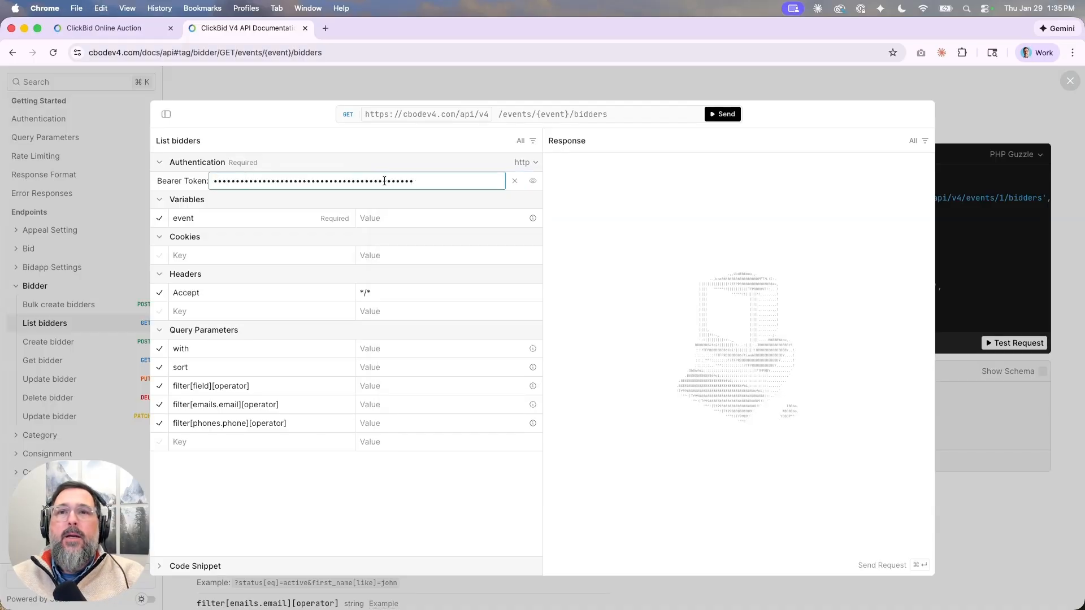
pyautogui.click(389, 220)
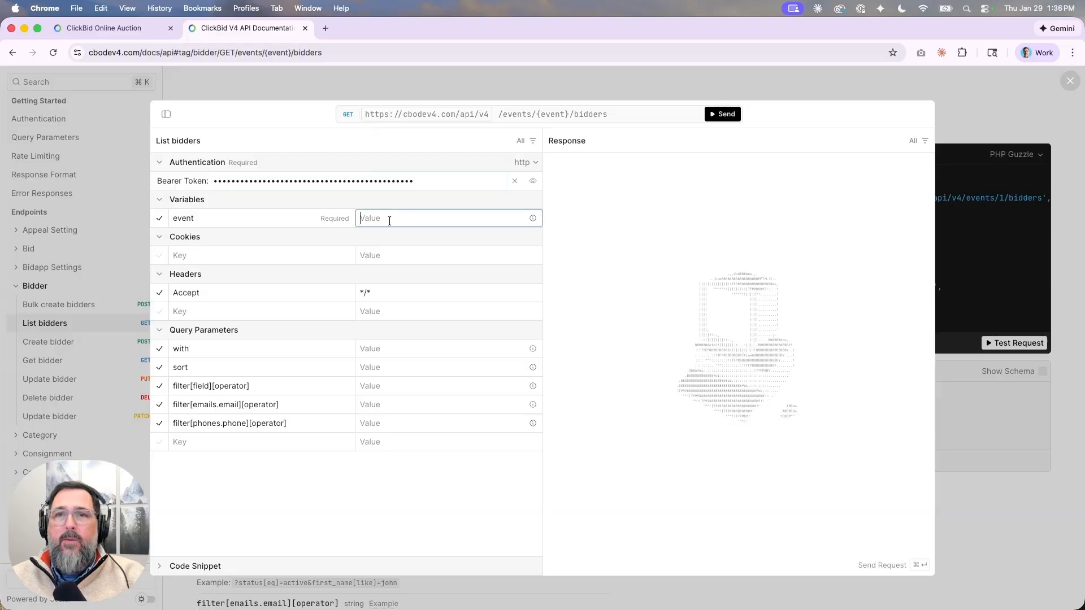
pyautogui.click(88, 27)
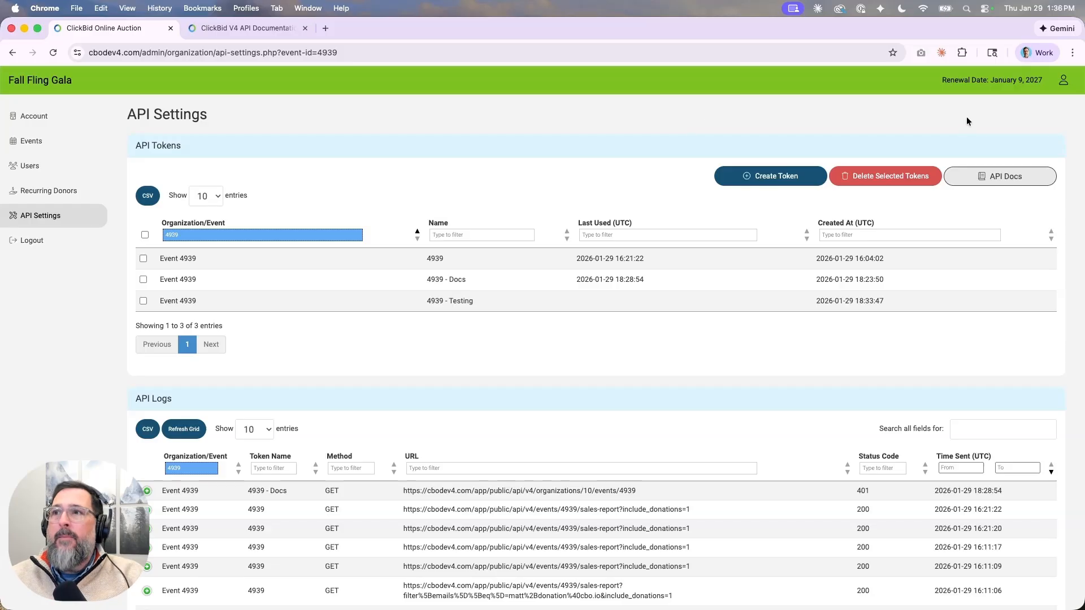
# Find Organization ID 10 on the Account page, then select the test request's event value.
pyautogui.click(1063, 81)
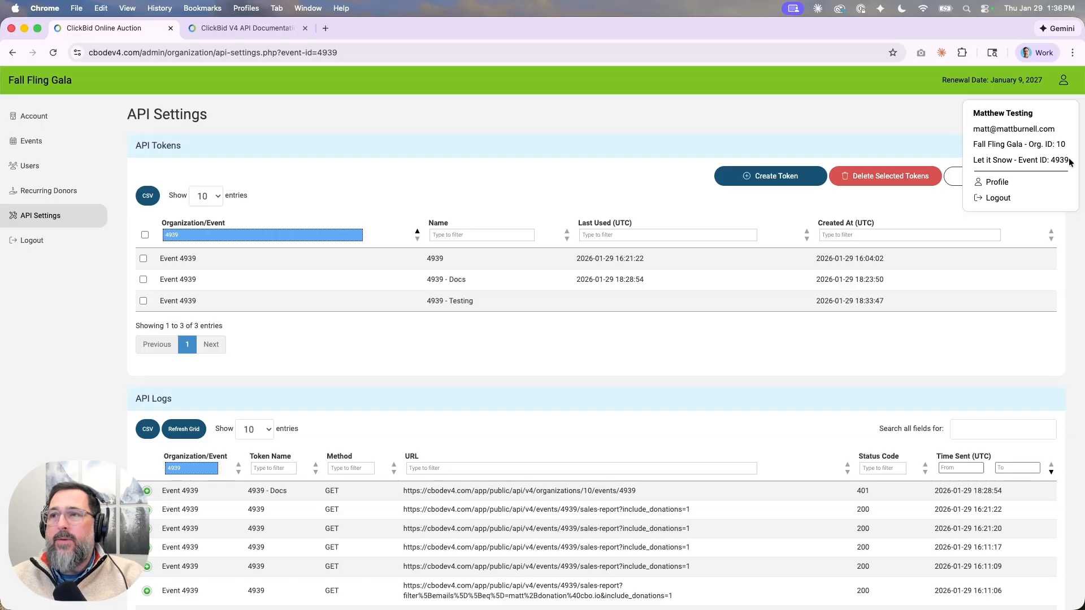
pyautogui.click(755, 116)
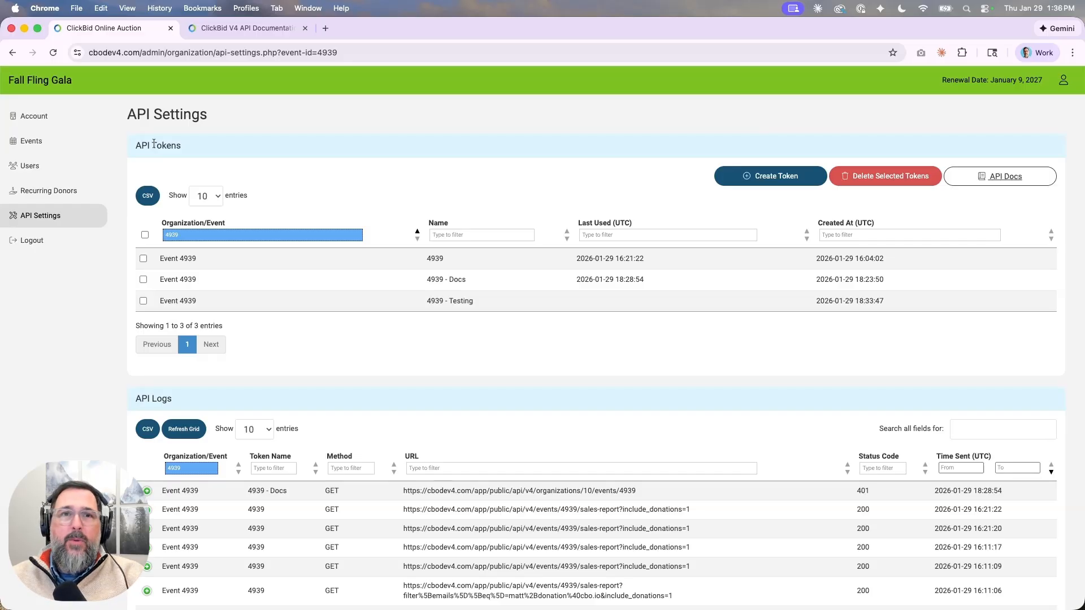
pyautogui.click(53, 117)
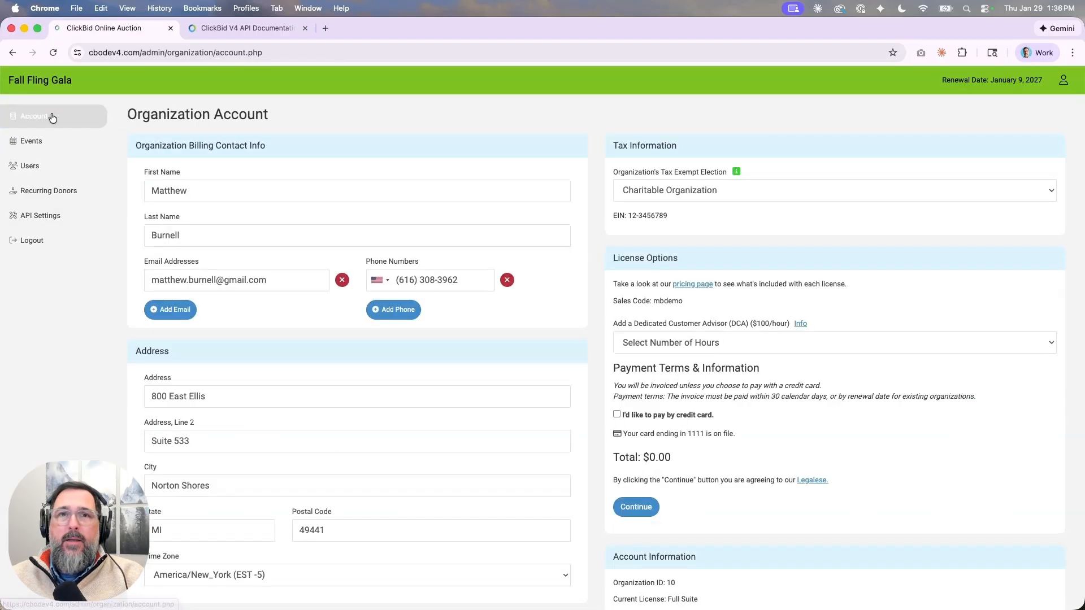
pyautogui.scroll(-5, 606, 359)
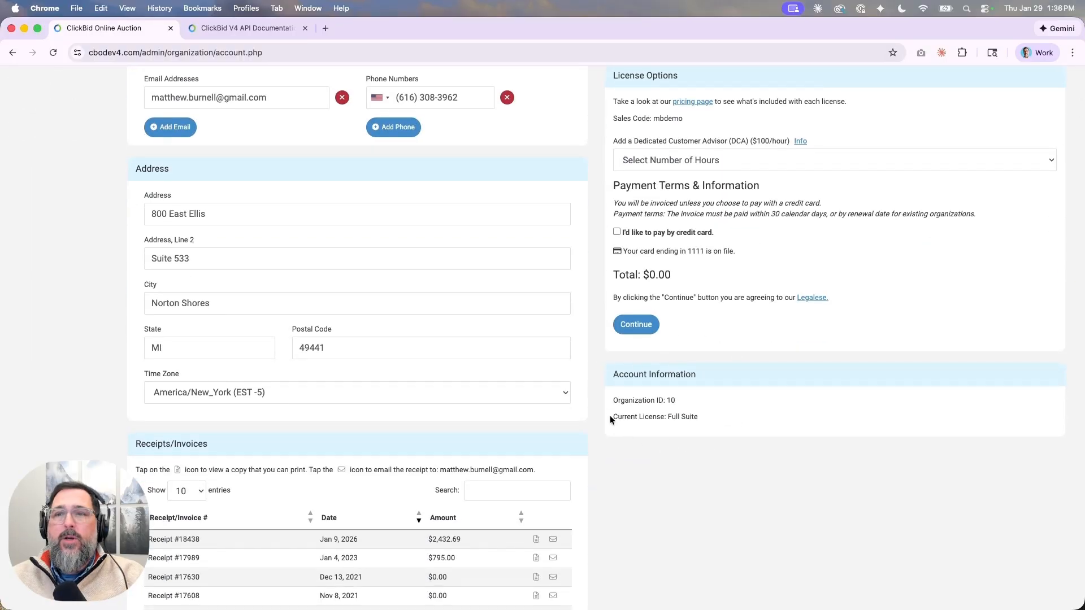
pyautogui.scroll(5, 595, 370)
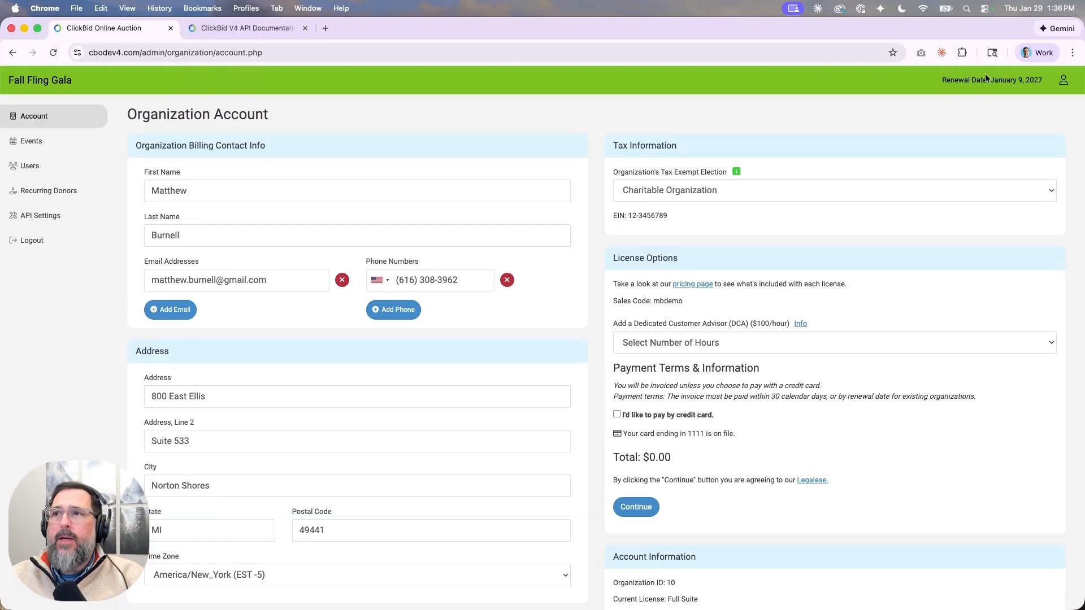
pyautogui.click(1063, 79)
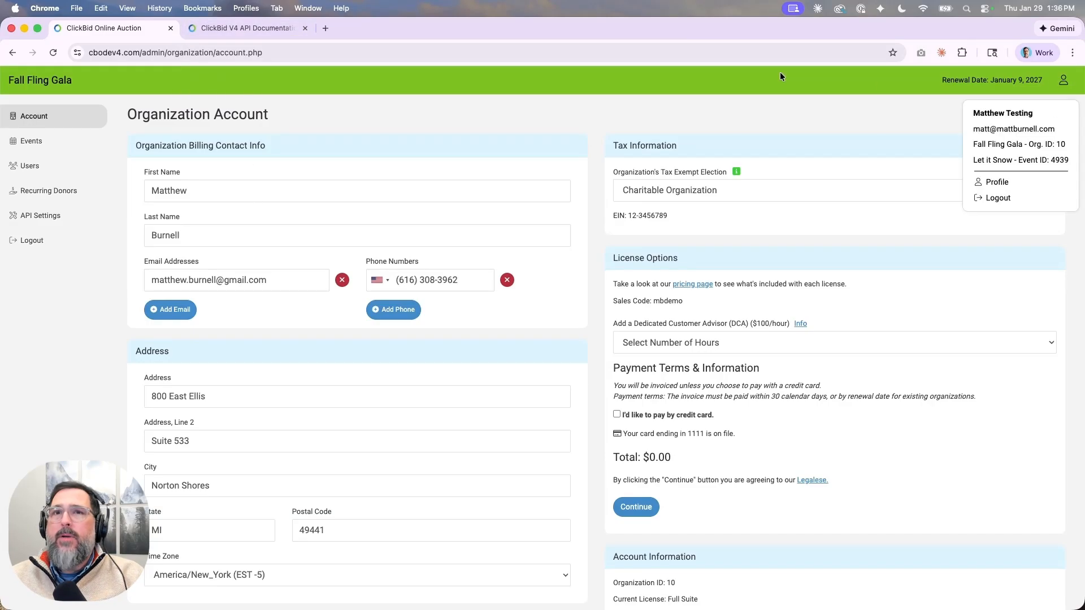
pyautogui.click(243, 27)
pyautogui.doubleClick(391, 220)
# Send List bidders with event 10 (401 Unauthorized), then change the event to 4939 and resend.
pyautogui.write('10')
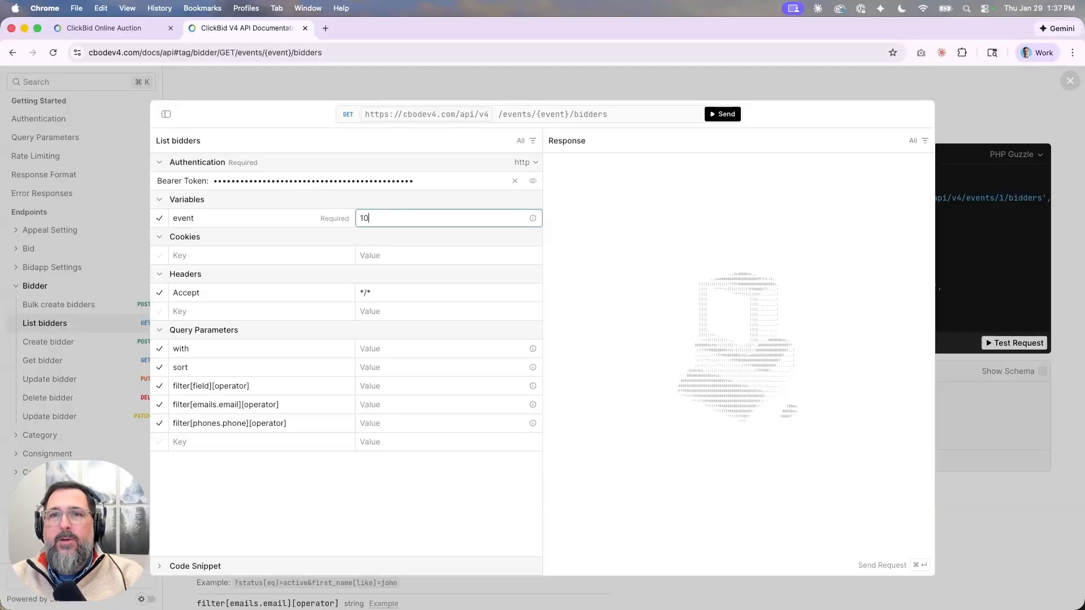
pyautogui.click(725, 113)
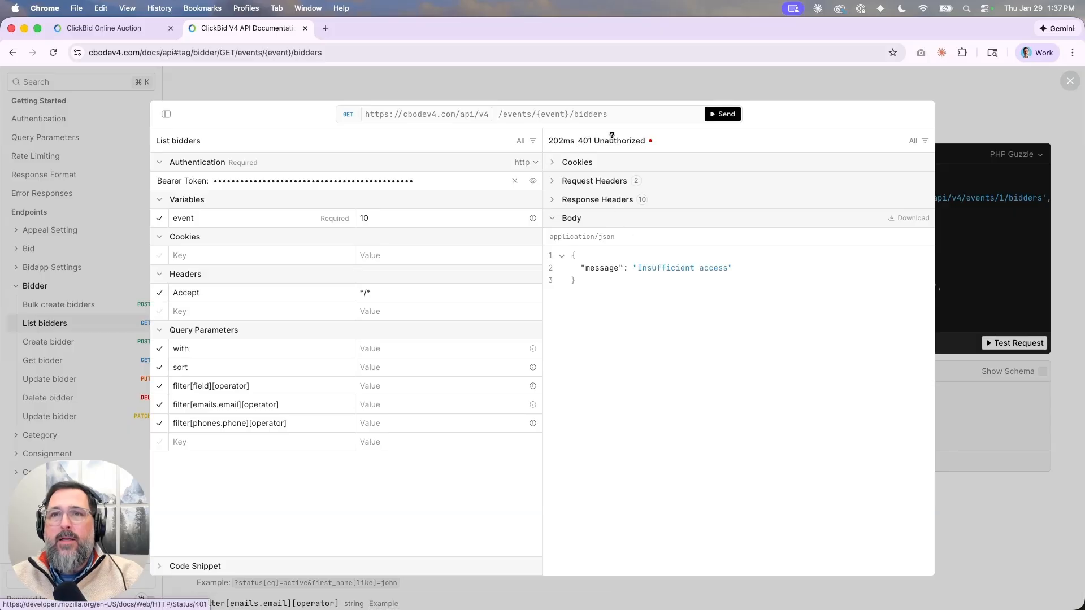
pyautogui.click(396, 218)
pyautogui.press('BackSpace')
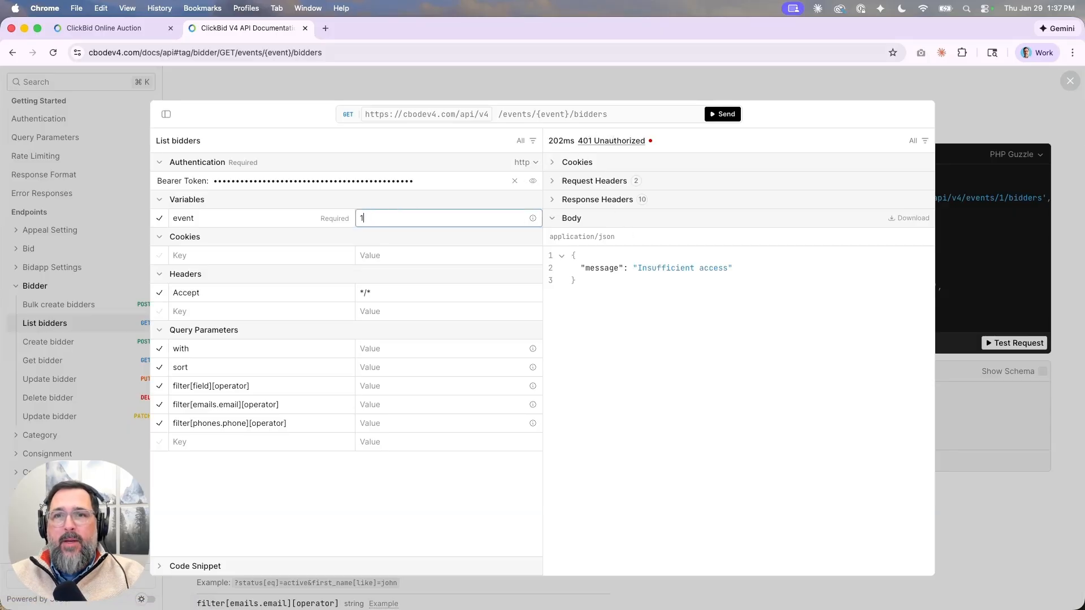
pyautogui.press('BackSpace')
pyautogui.write('4939')
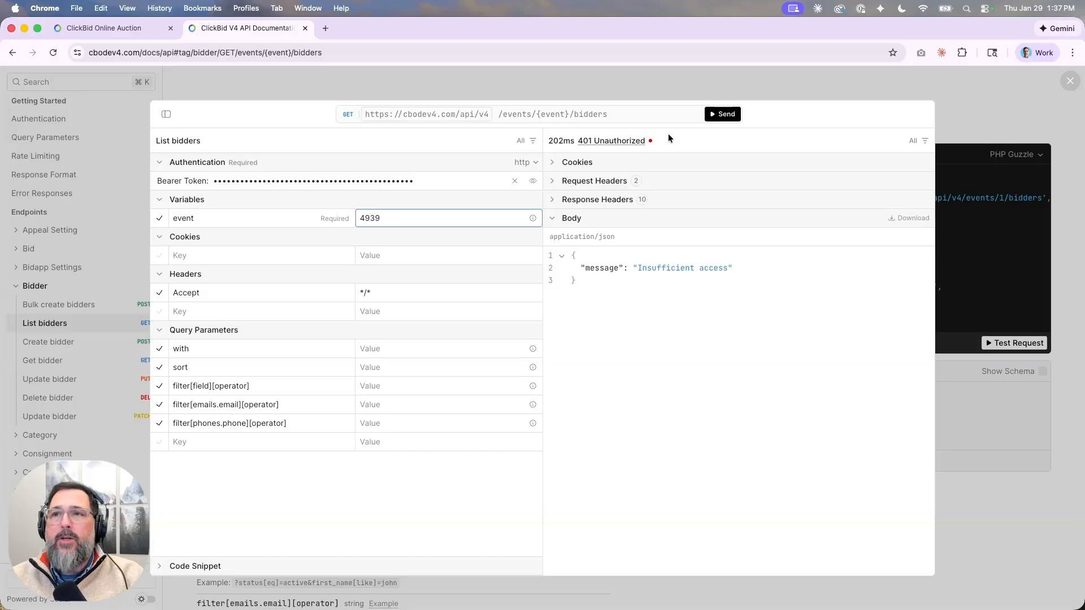
pyautogui.click(727, 114)
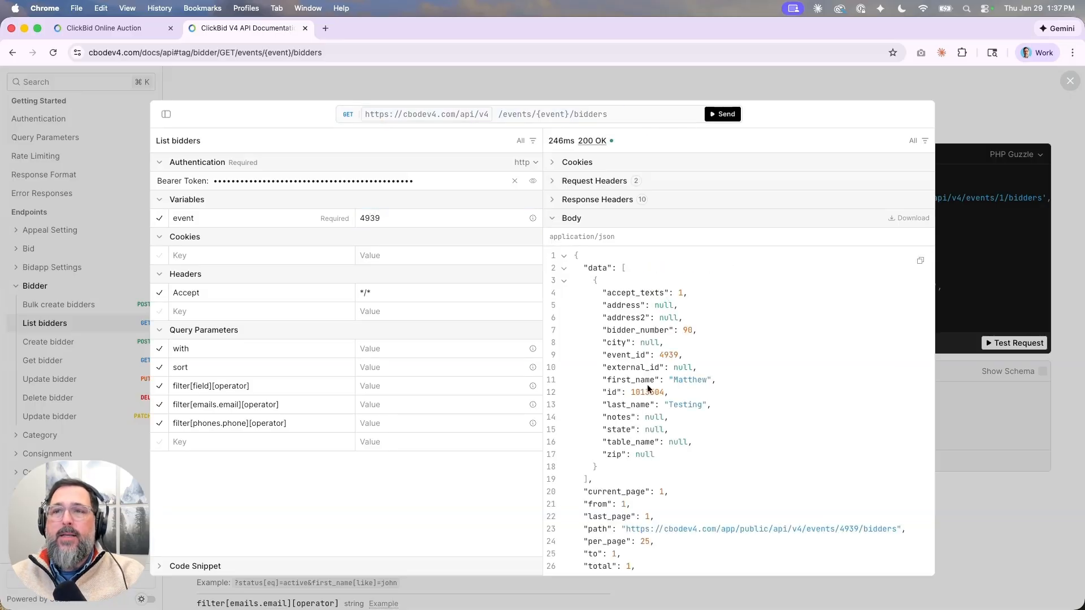
# Review the 200 OK response listing one bidder and the 'with' parameter's description.
pyautogui.scroll(-2, 647, 386)
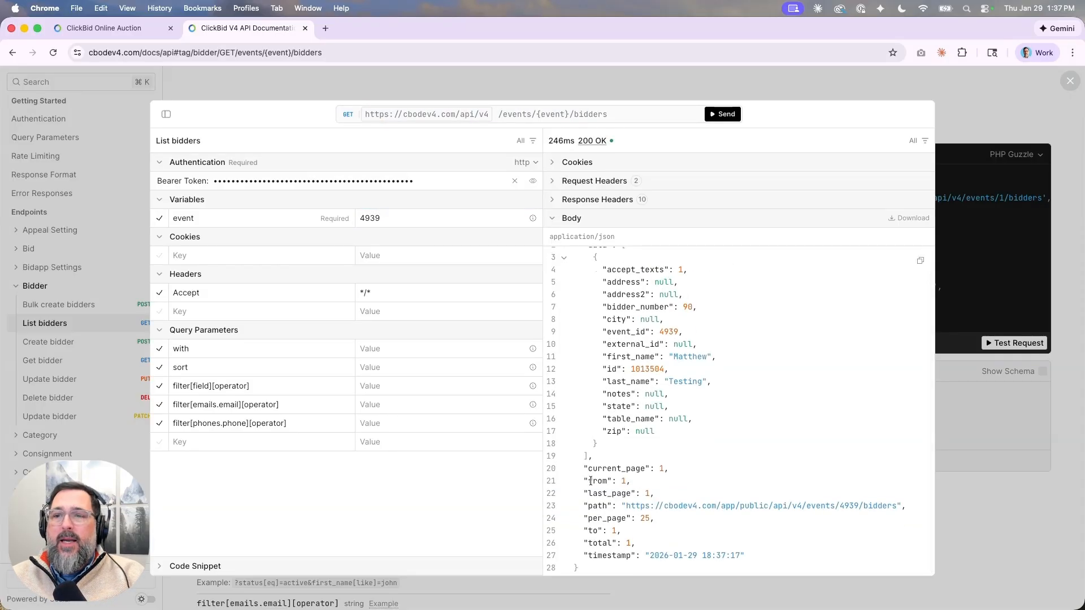
pyautogui.scroll(2, 595, 290)
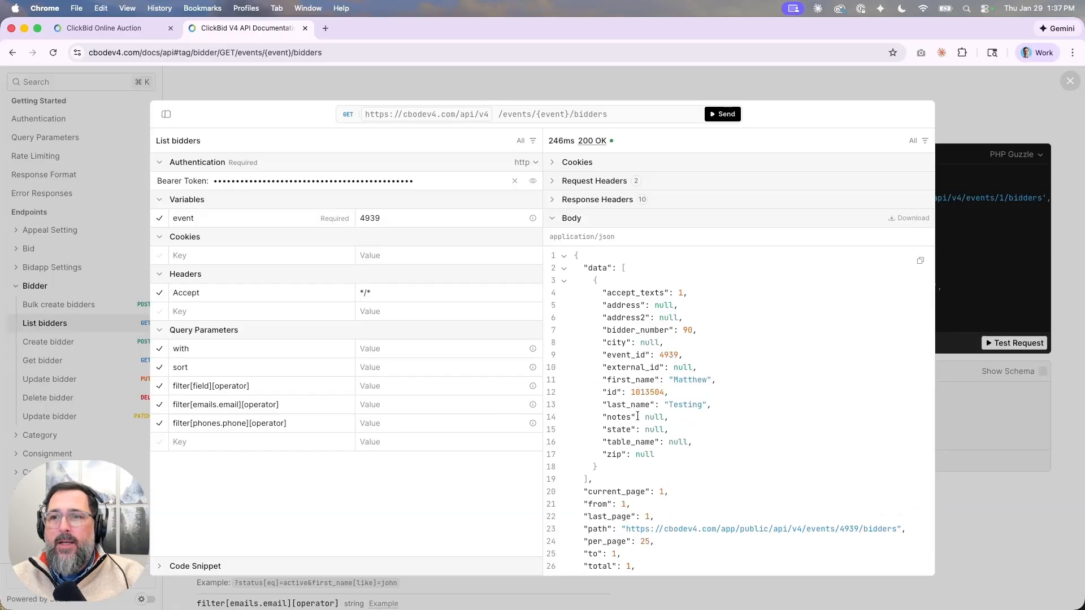
pyautogui.scroll(-2, 610, 407)
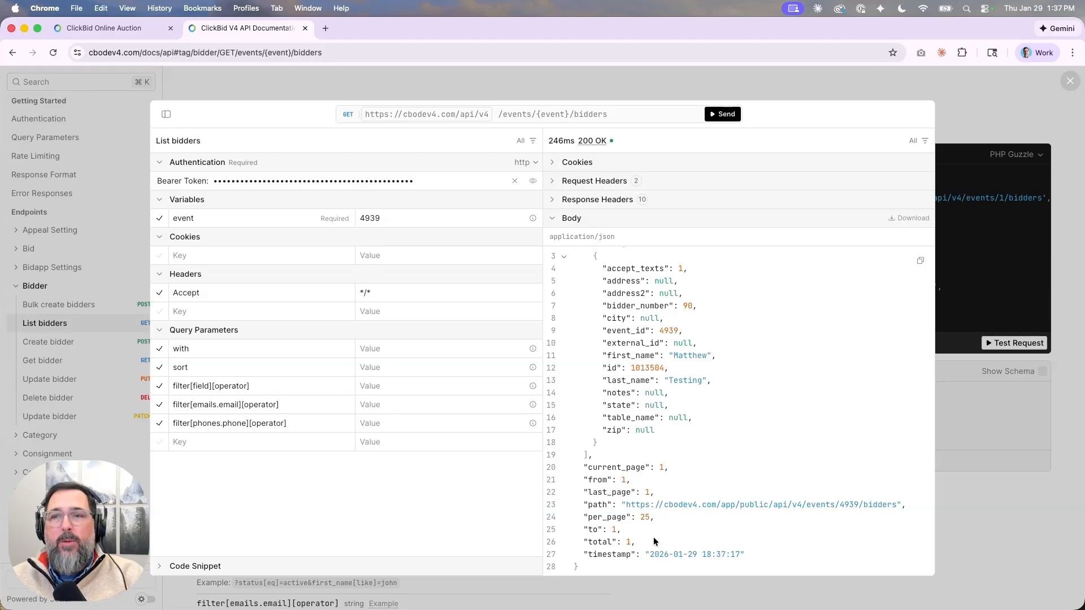
pyautogui.scroll(1, 654, 537)
pyautogui.scroll(-1, 653, 537)
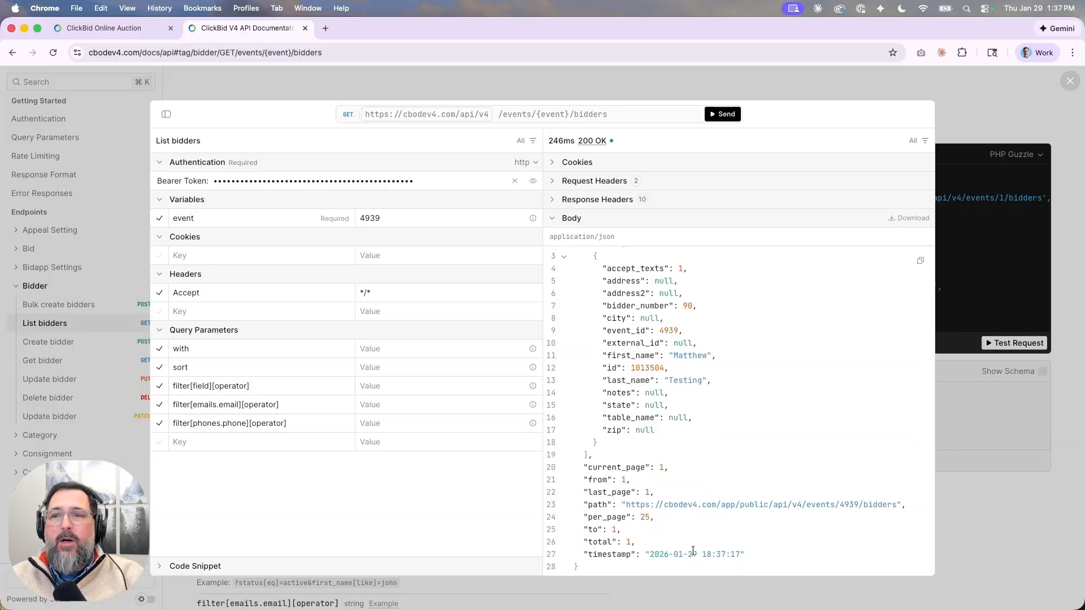
pyautogui.scroll(1, 630, 450)
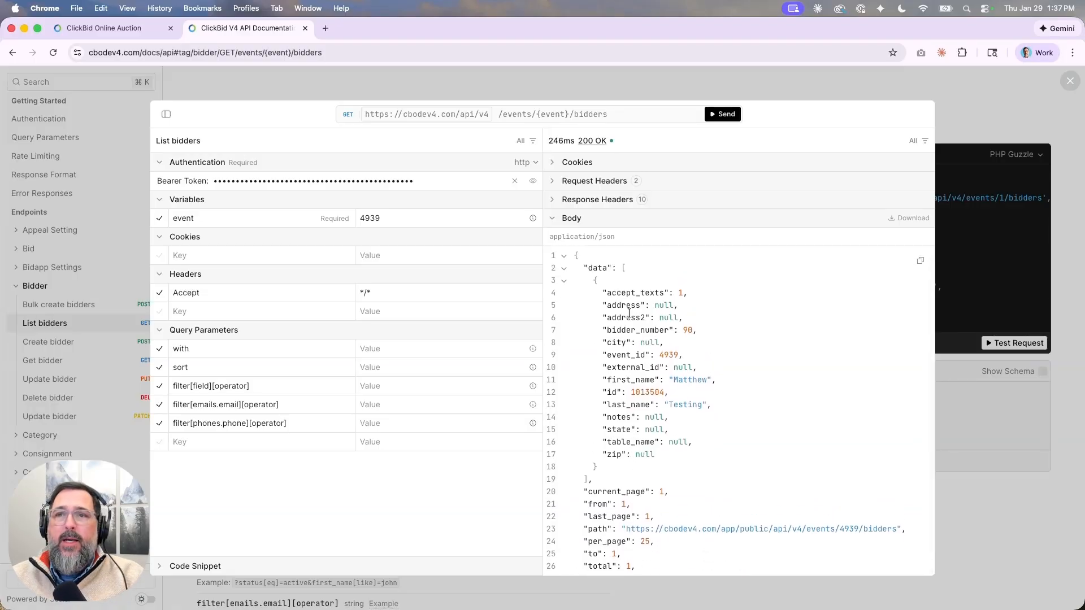
pyautogui.scroll(-1, 656, 333)
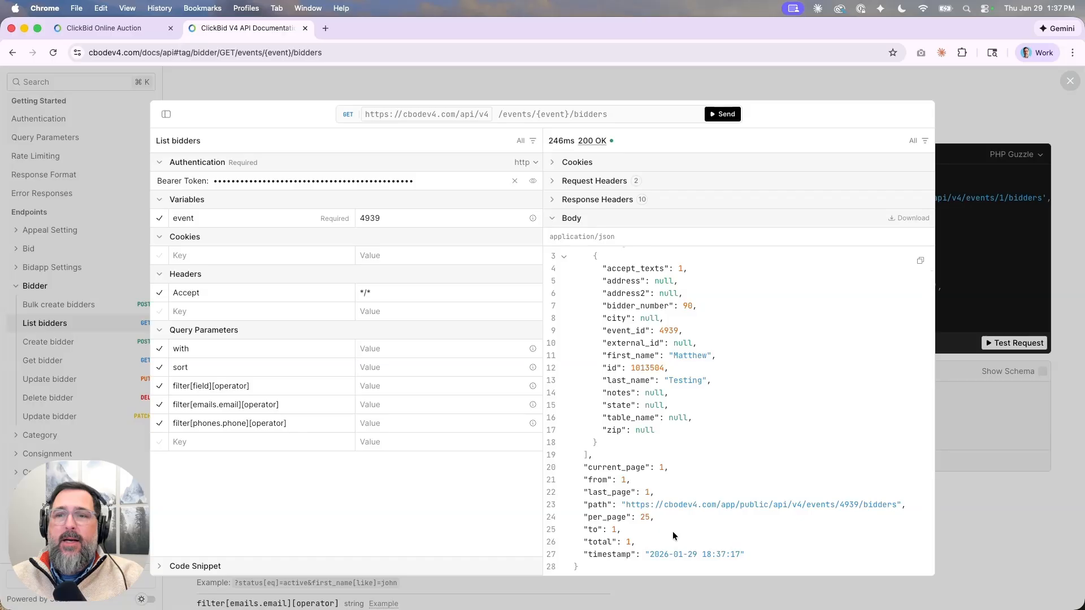
pyautogui.scroll(1, 590, 368)
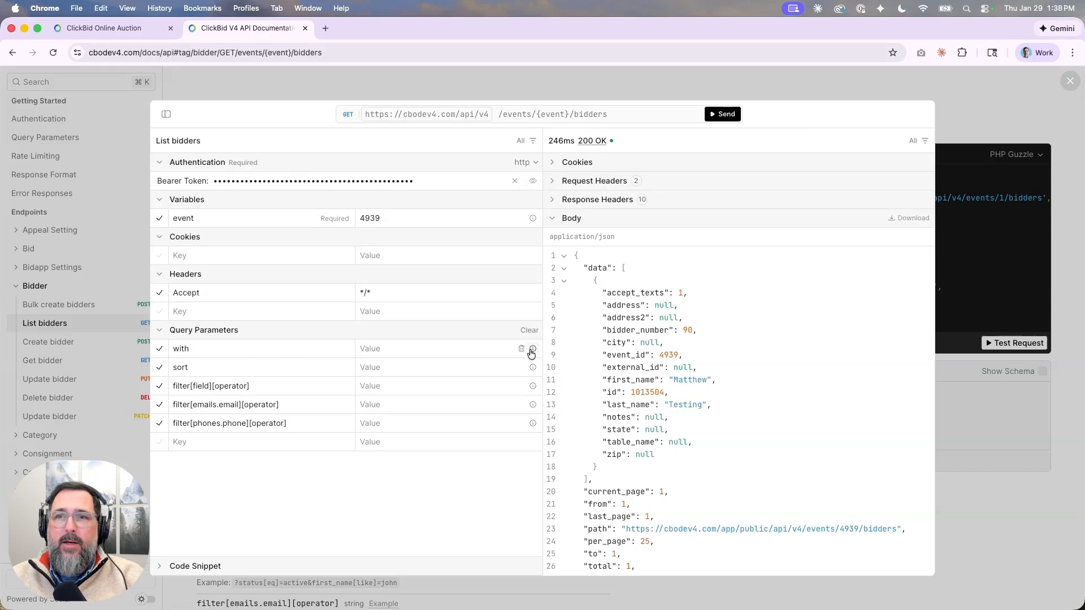
pyautogui.moveTo(531, 350)
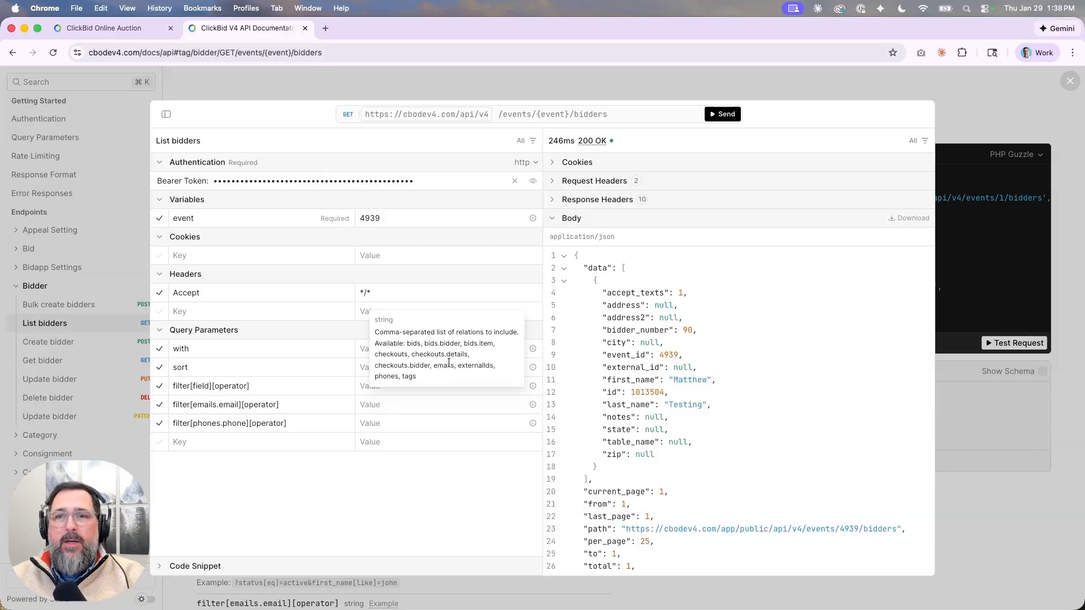
# Set the with parameter to email,phones and send the request.
pyautogui.click(359, 349)
pyautogui.write('email')
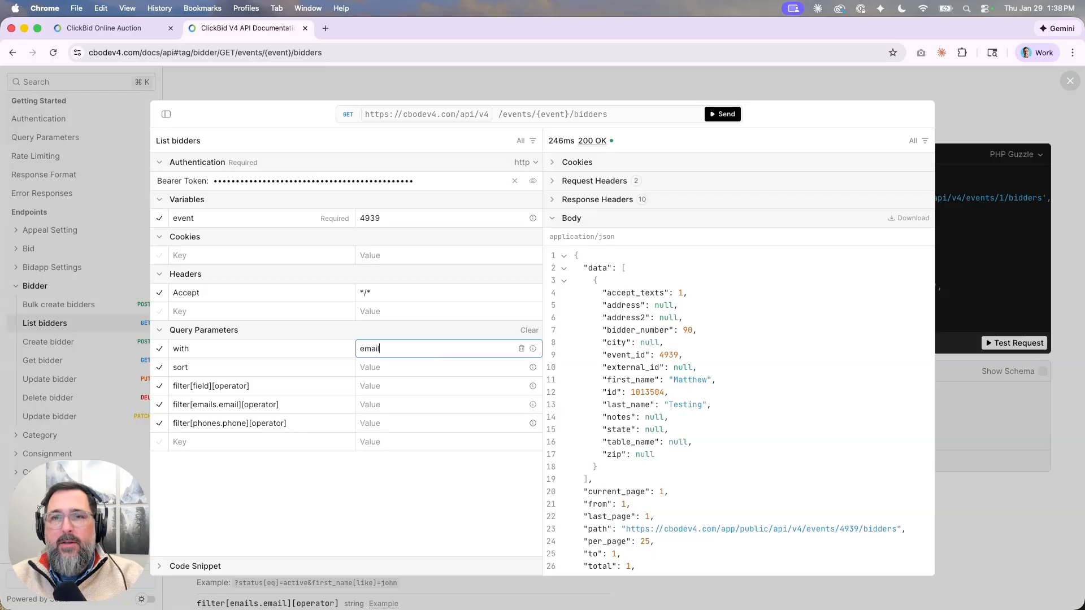
pyautogui.write(',phones')
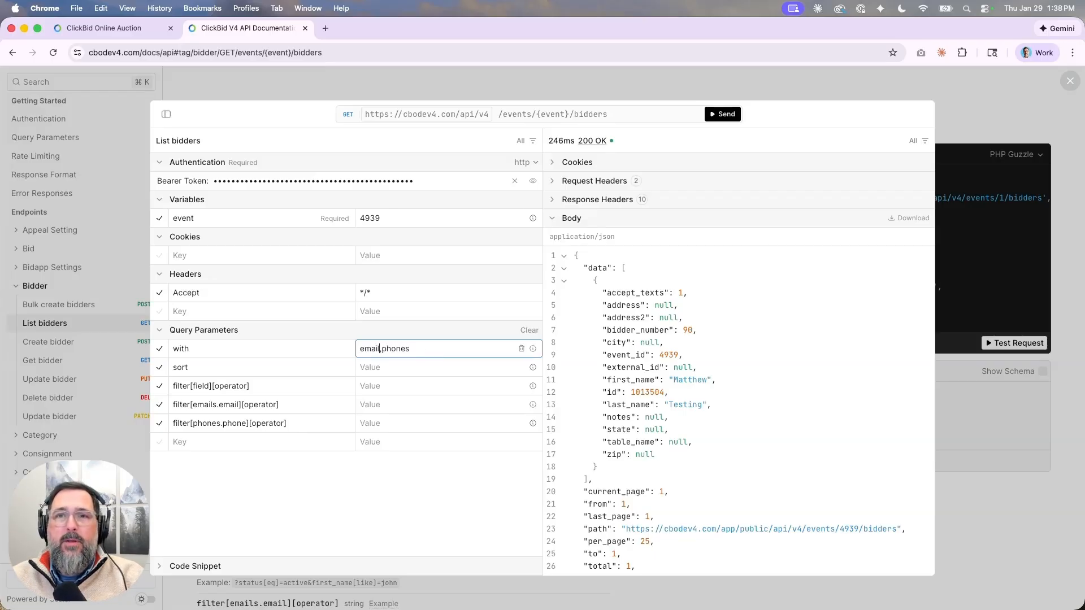
pyautogui.write('s')
pyautogui.press('Right')
pyautogui.press('Right')
pyautogui.press('Right')
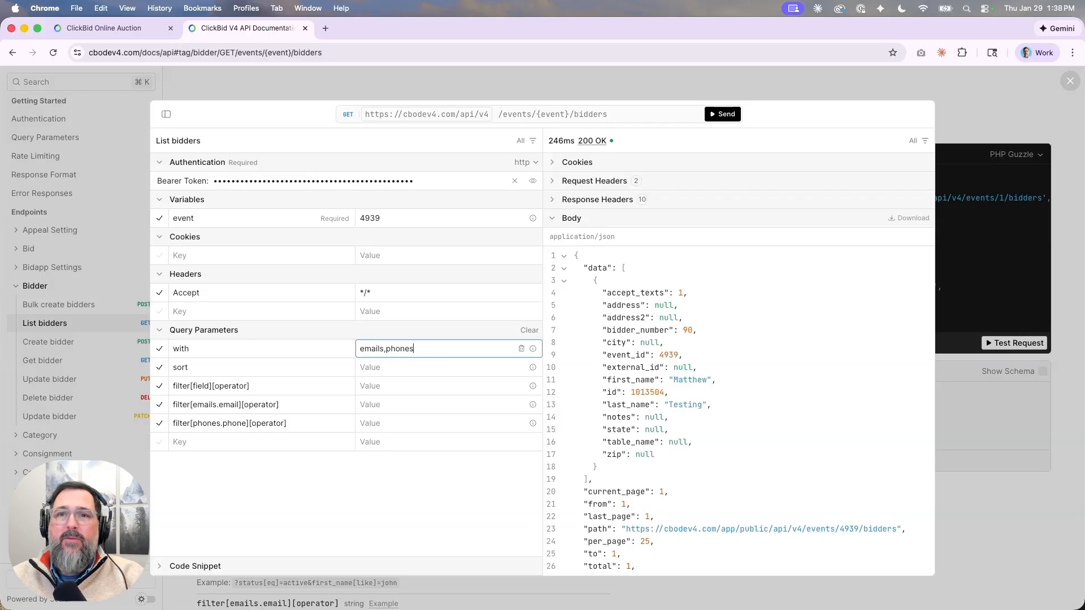
pyautogui.press('BackSpace')
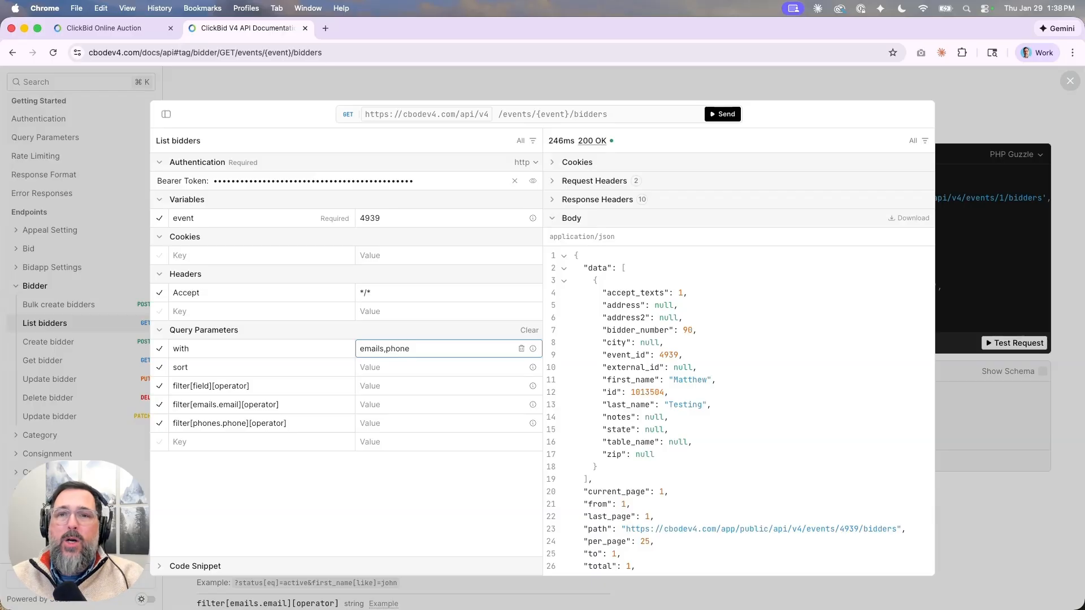
pyautogui.click(726, 114)
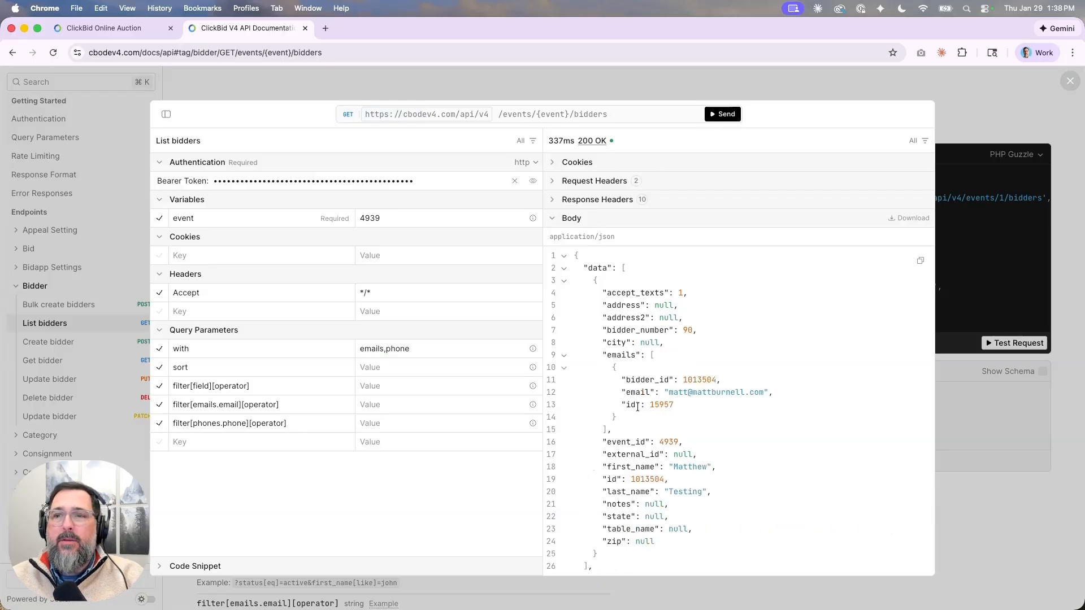
pyautogui.scroll(-1, 635, 418)
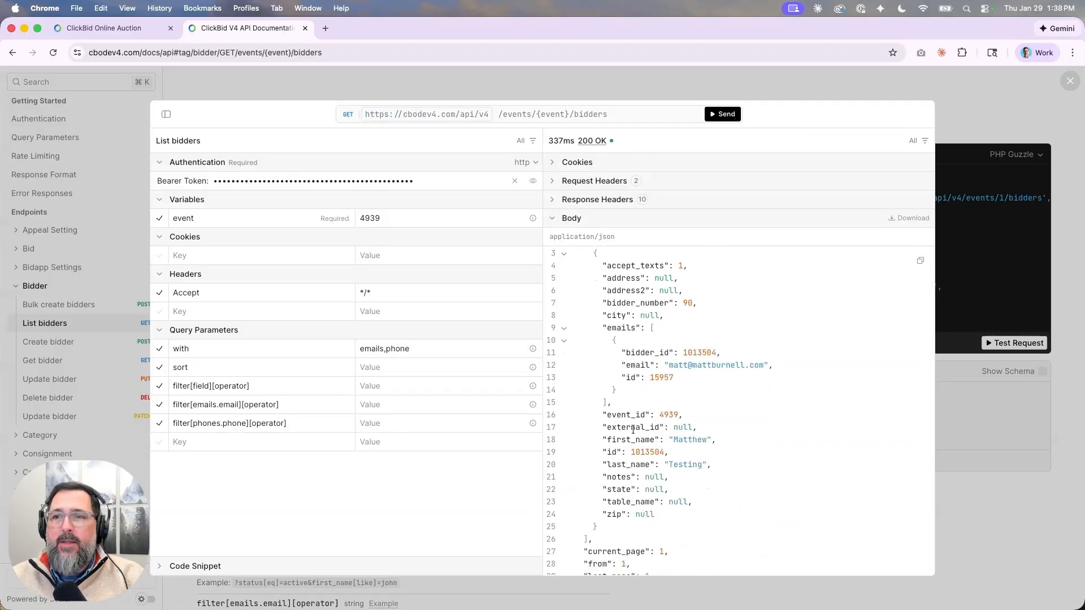
# Correct the with value to emails,phones, resend, and review the nested email and phone records.
pyautogui.click(436, 347)
pyautogui.write('s')
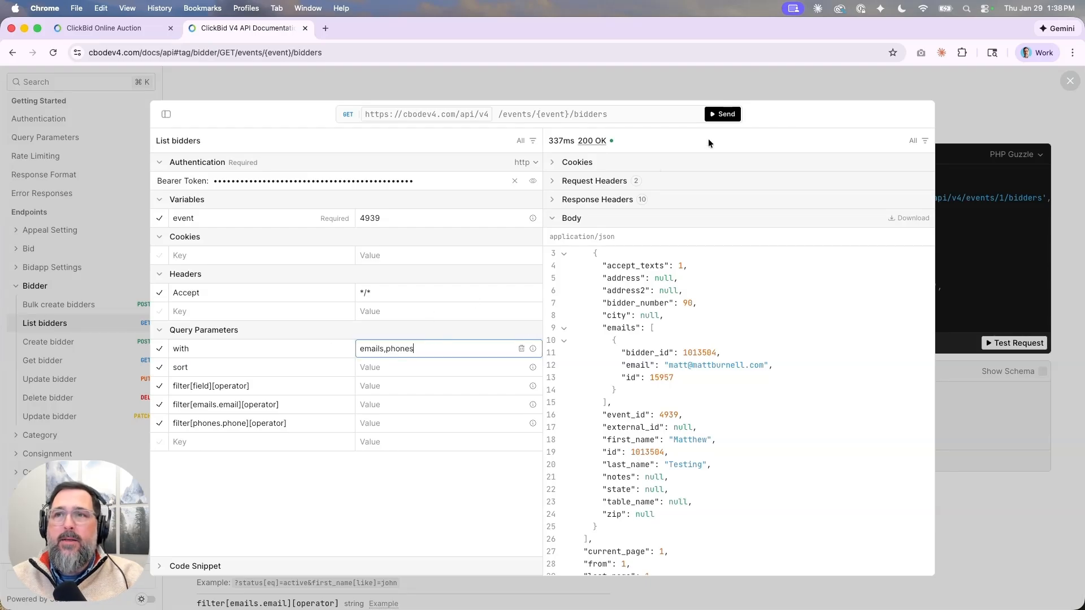
pyautogui.click(725, 118)
pyautogui.scroll(-3, 645, 458)
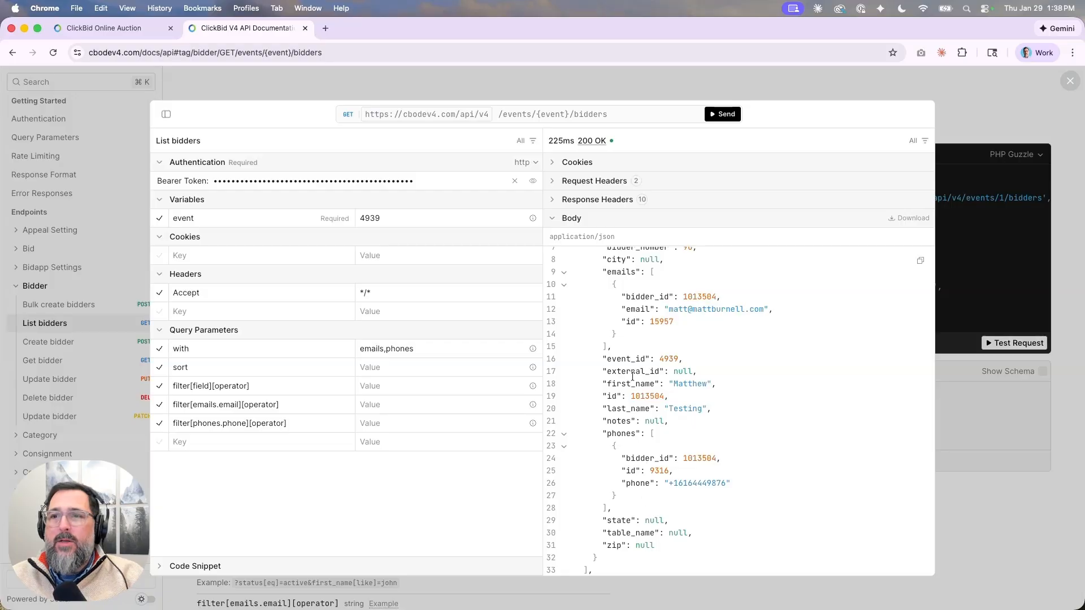
pyautogui.scroll(3, 614, 285)
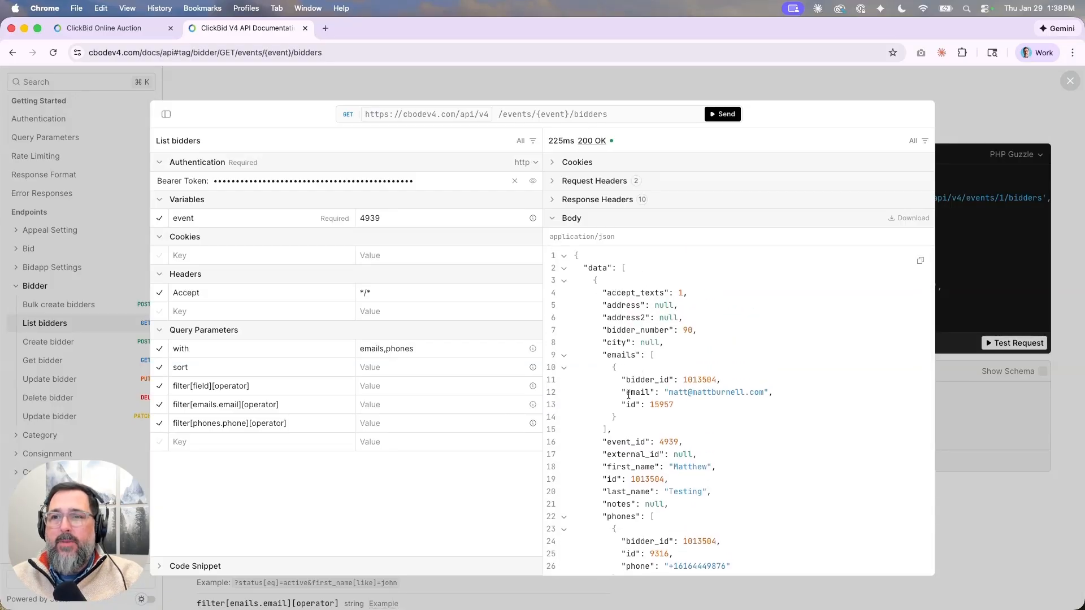
pyautogui.scroll(-2, 629, 394)
pyautogui.scroll(-1, 629, 394)
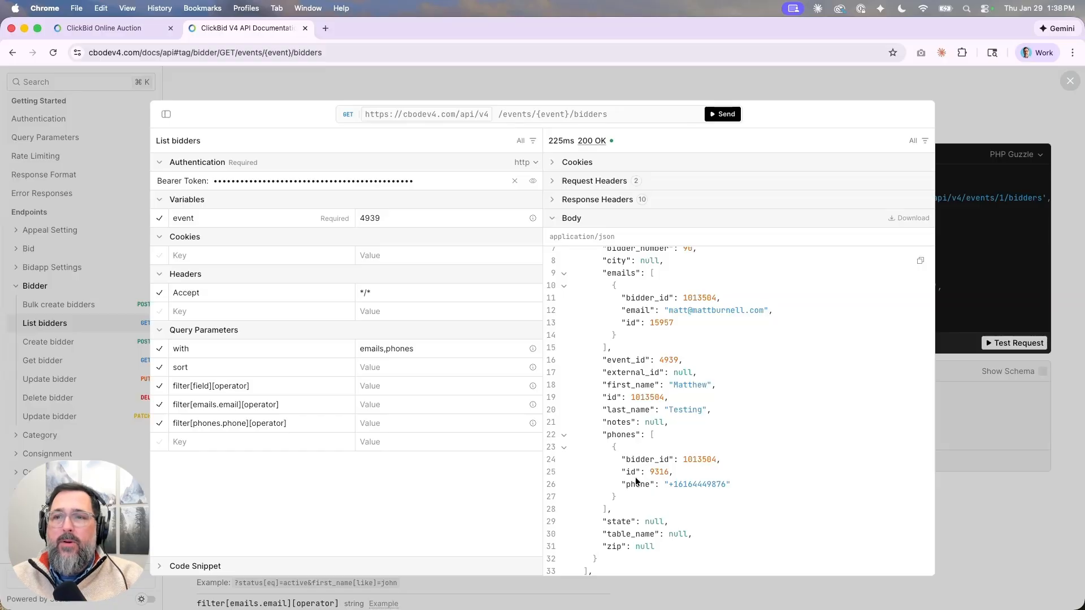
pyautogui.scroll(1, 667, 305)
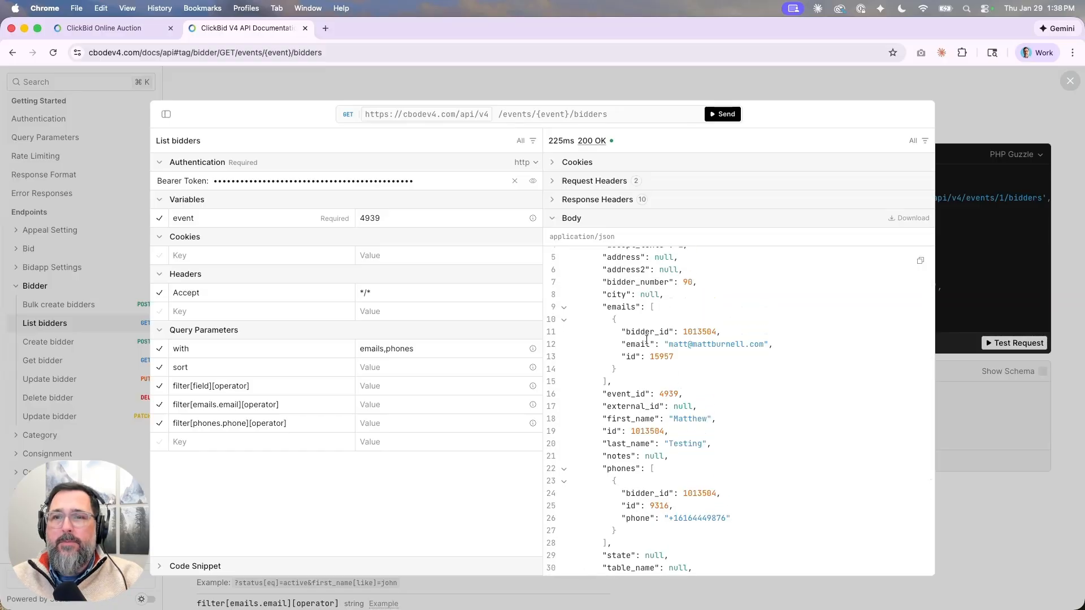
pyautogui.click(429, 348)
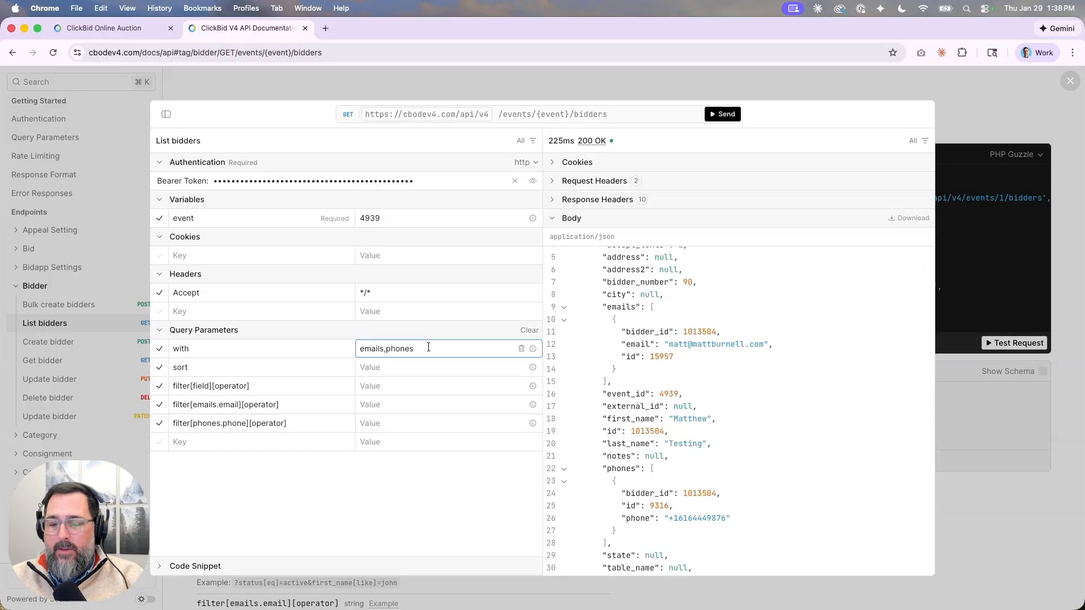
# Append bids,bids.item to the with parameter and resend, getting an empty bids array.
pyautogui.write(',bids,')
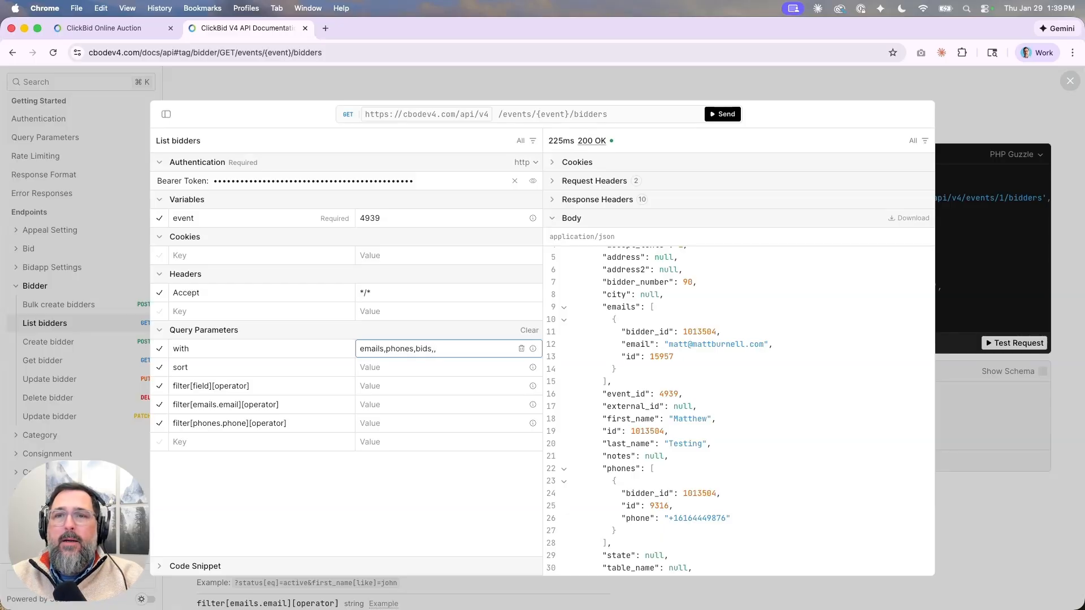
pyautogui.write('items')
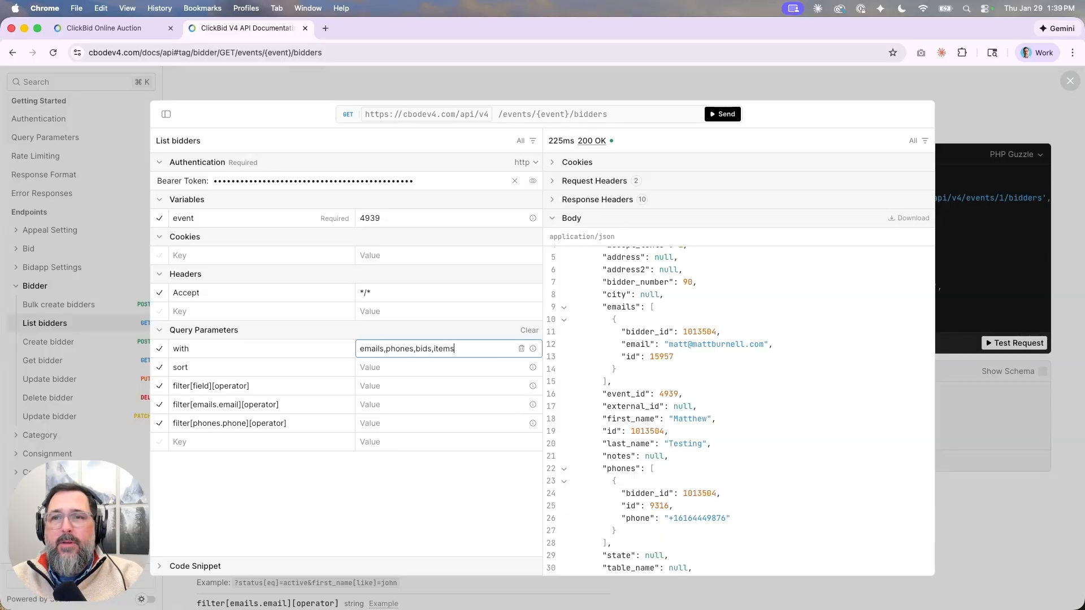
pyautogui.click(533, 349)
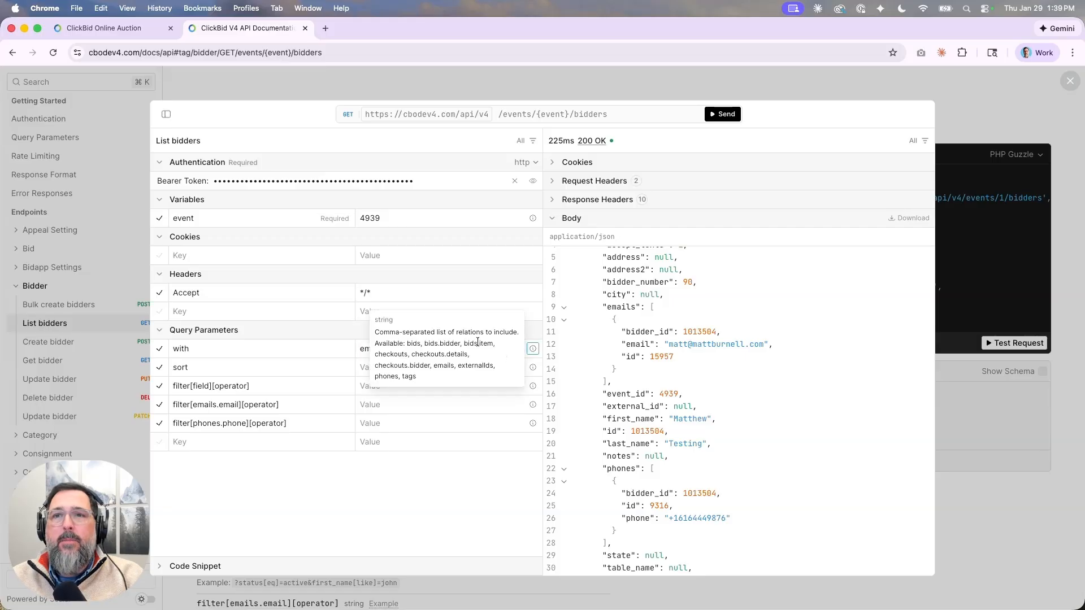
pyautogui.click(431, 405)
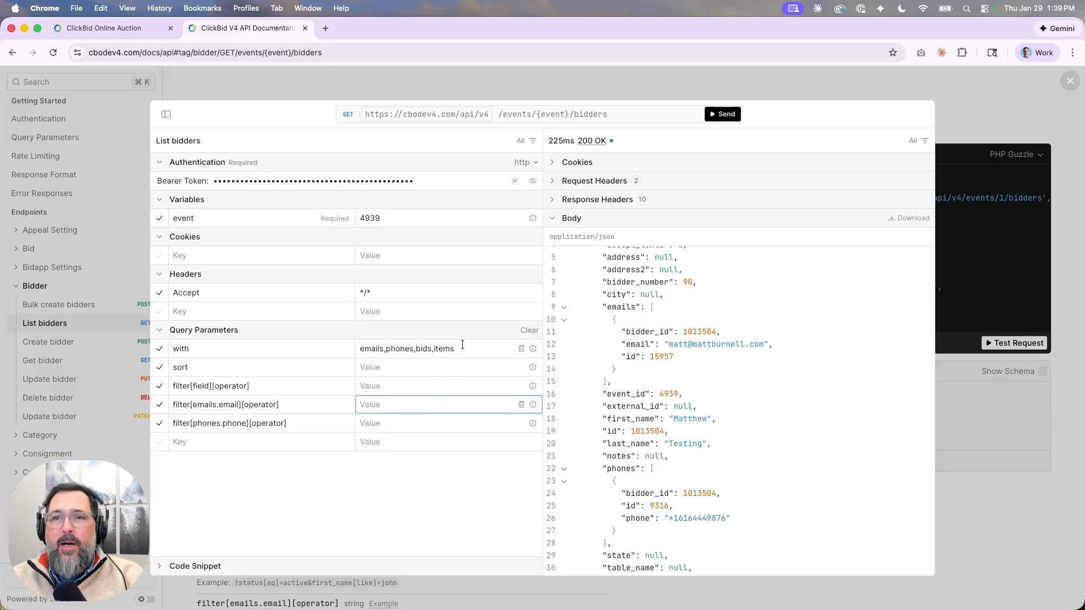
pyautogui.click(453, 348)
pyautogui.press('BackSpace')
pyautogui.press('BackSpace')
pyautogui.press('BackSpace')
pyautogui.press('BackSpace')
pyautogui.press('BackSpace')
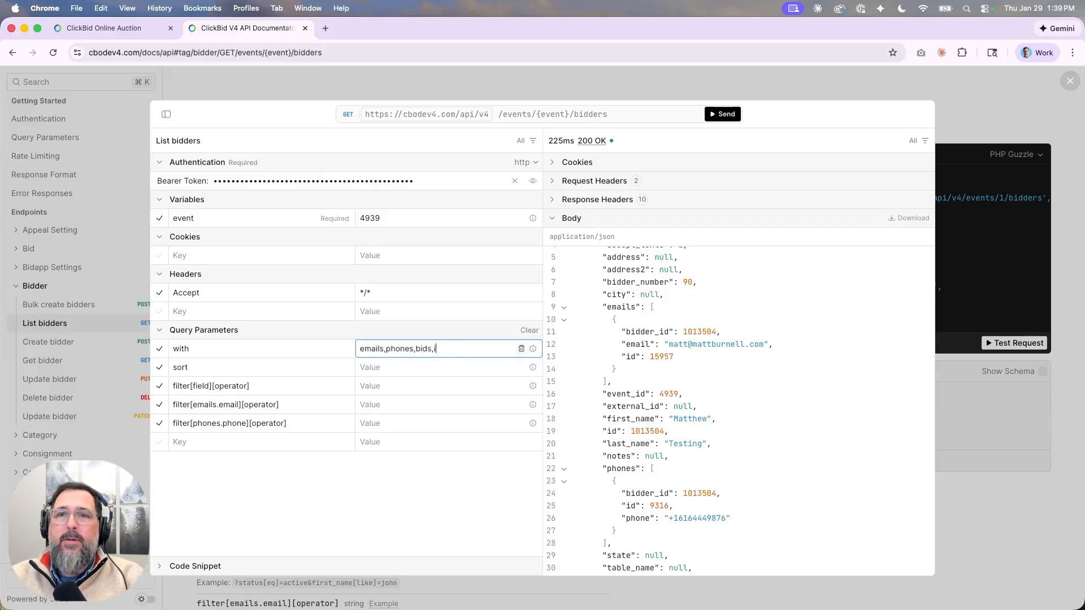
pyautogui.write('bids.item')
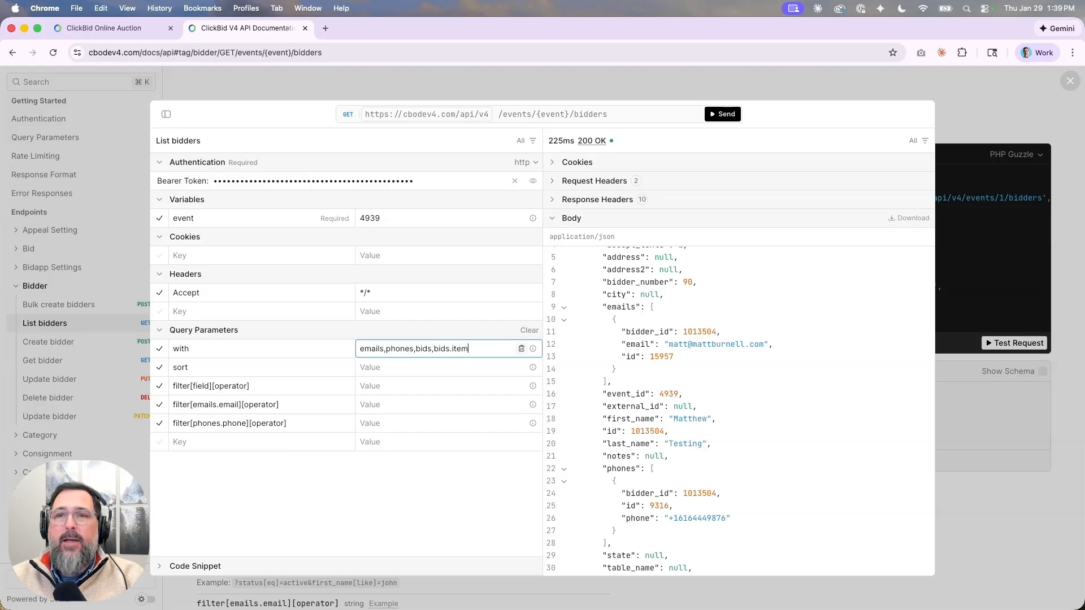
pyautogui.click(724, 117)
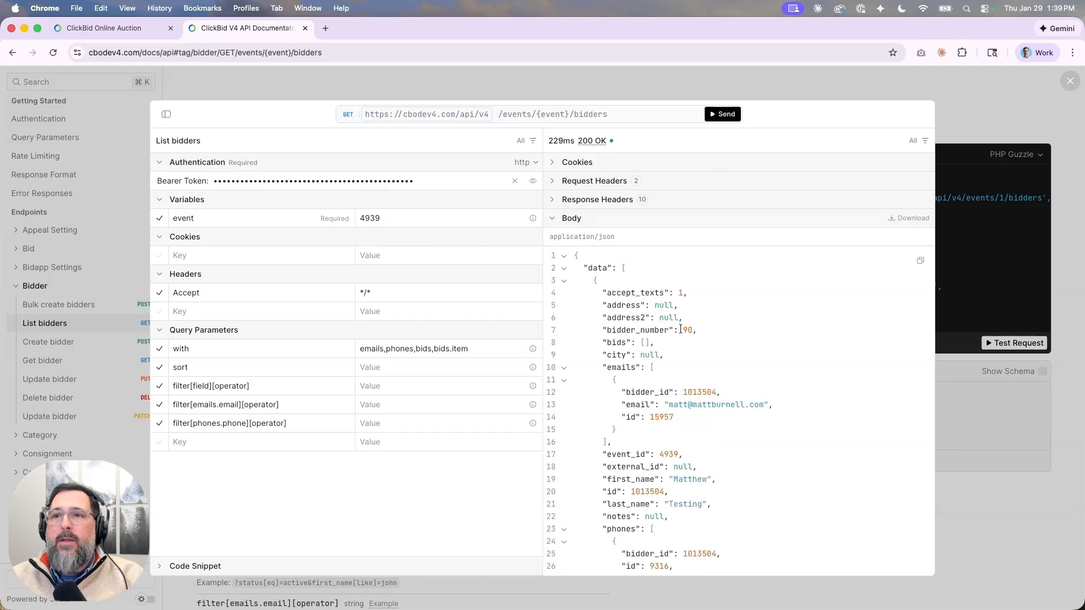
pyautogui.scroll(-5, 635, 380)
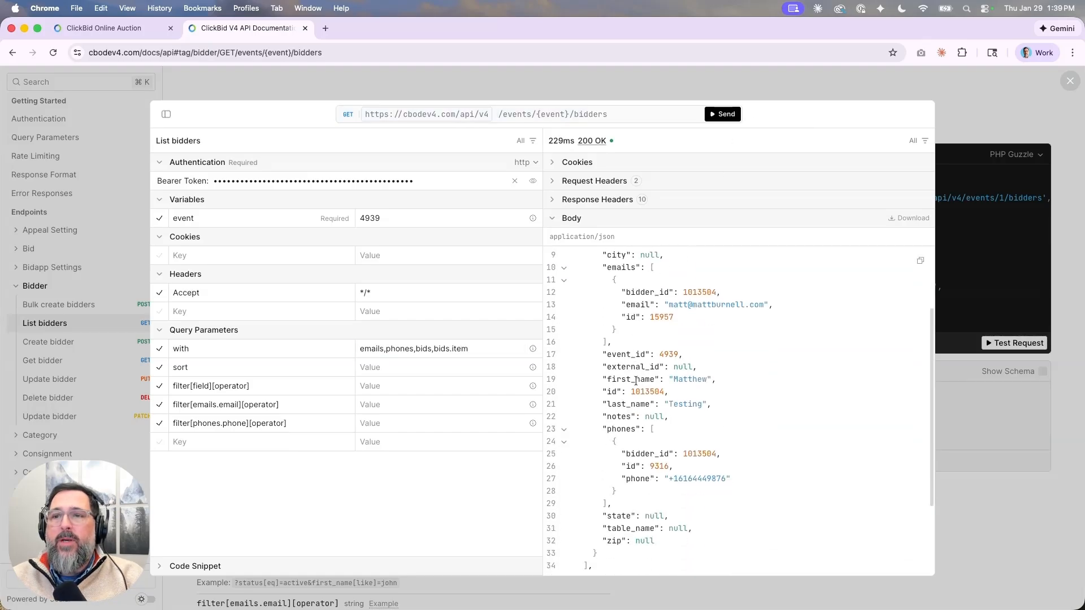
pyautogui.scroll(3, 636, 381)
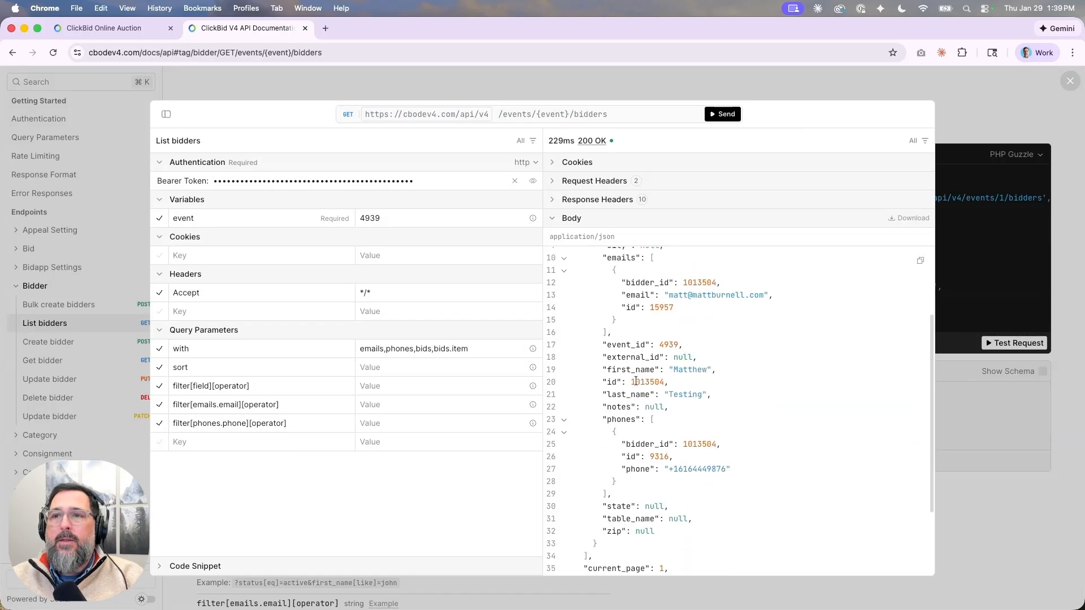
pyautogui.scroll(1, 637, 347)
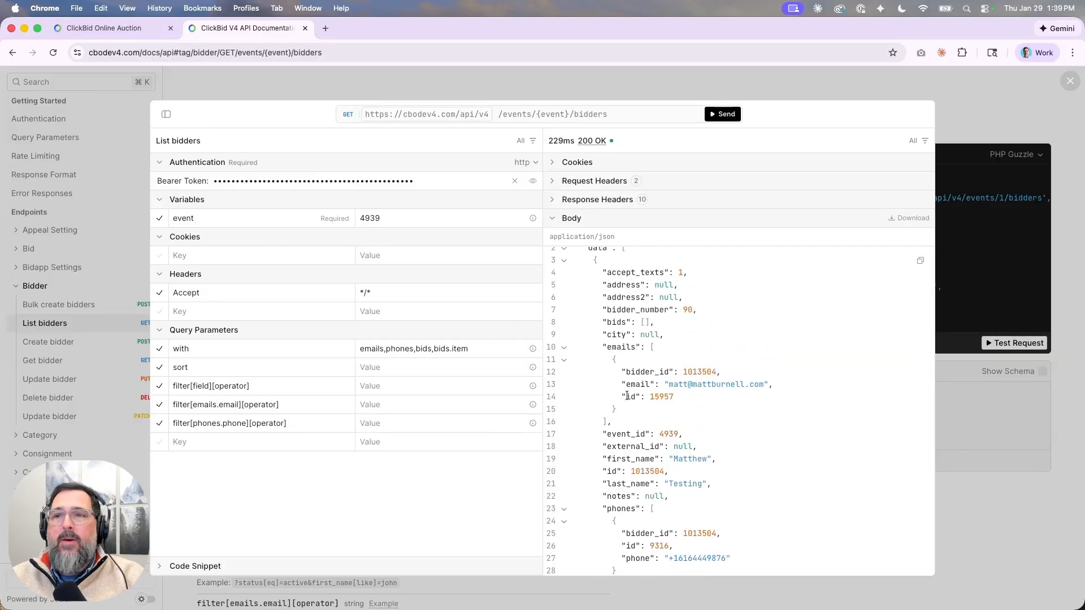
# Open the Let it Snow event's Butler utilities under Event Central.
pyautogui.click(83, 28)
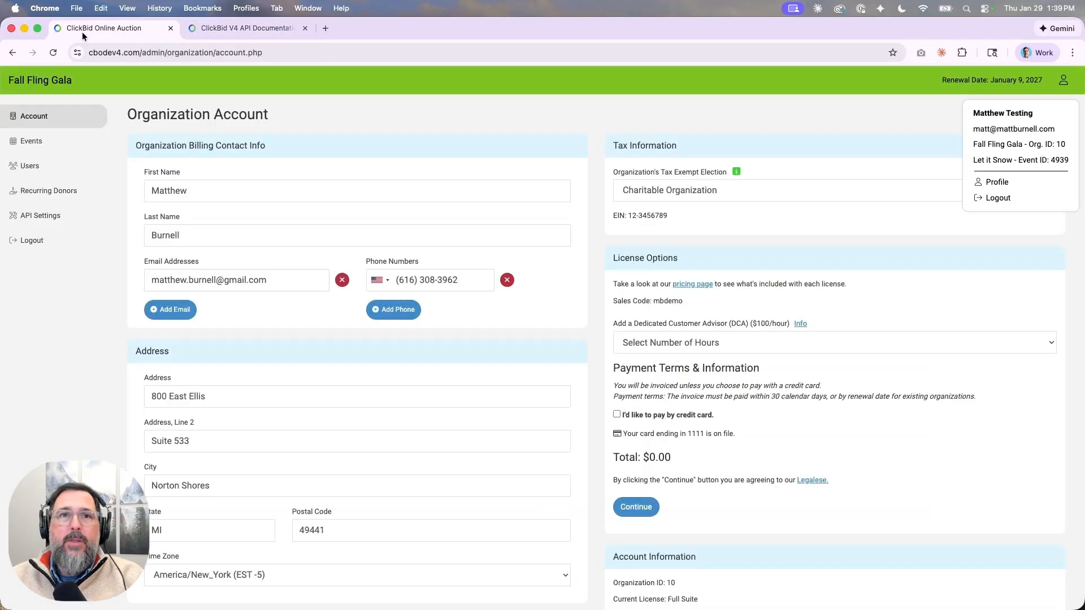
pyautogui.click(64, 148)
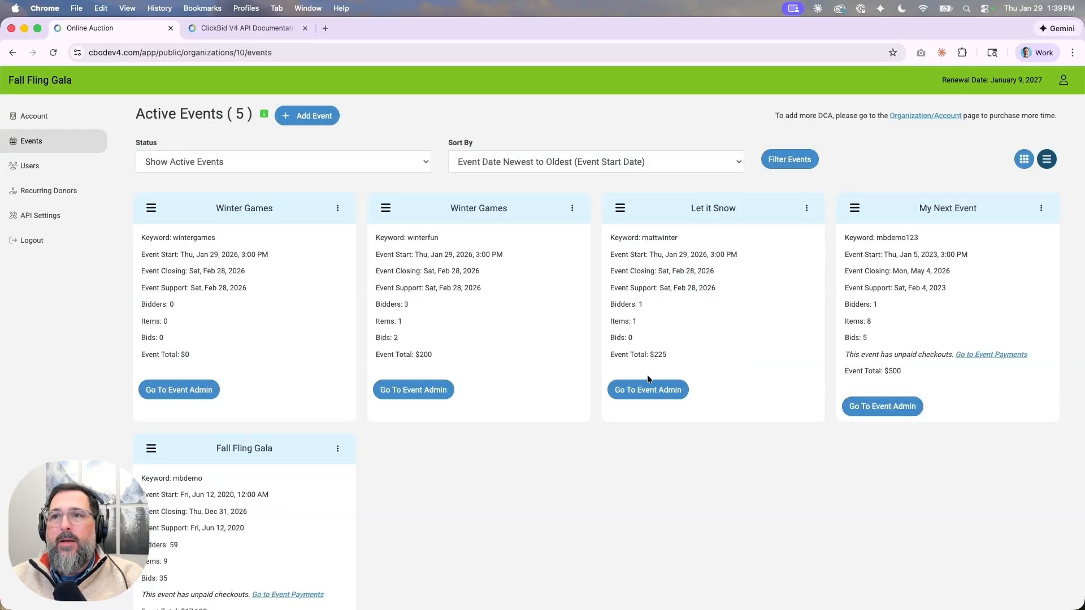
pyautogui.click(648, 390)
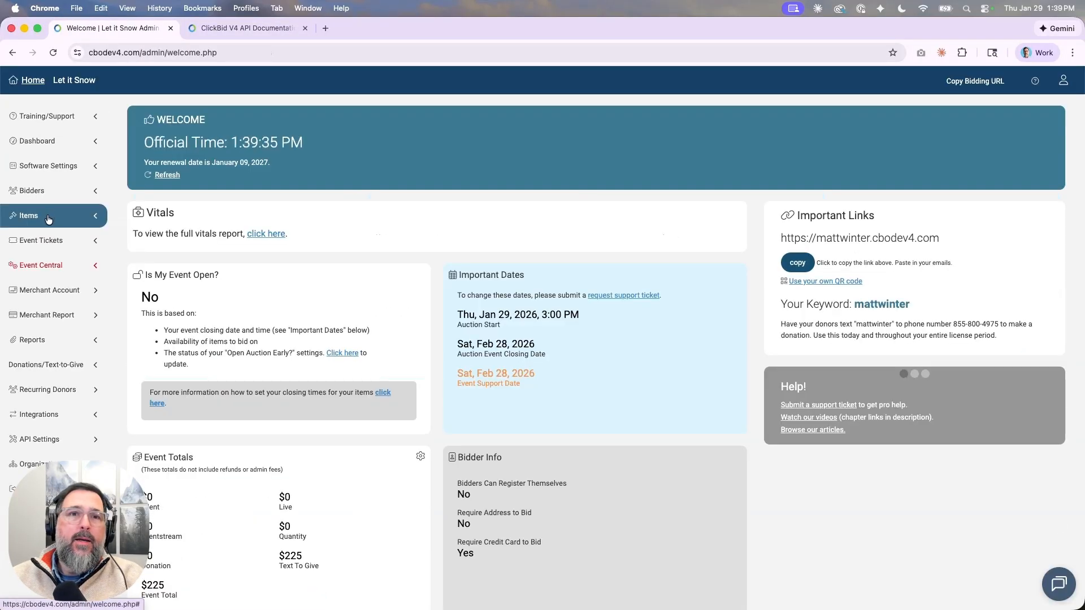
pyautogui.click(42, 265)
pyautogui.click(32, 316)
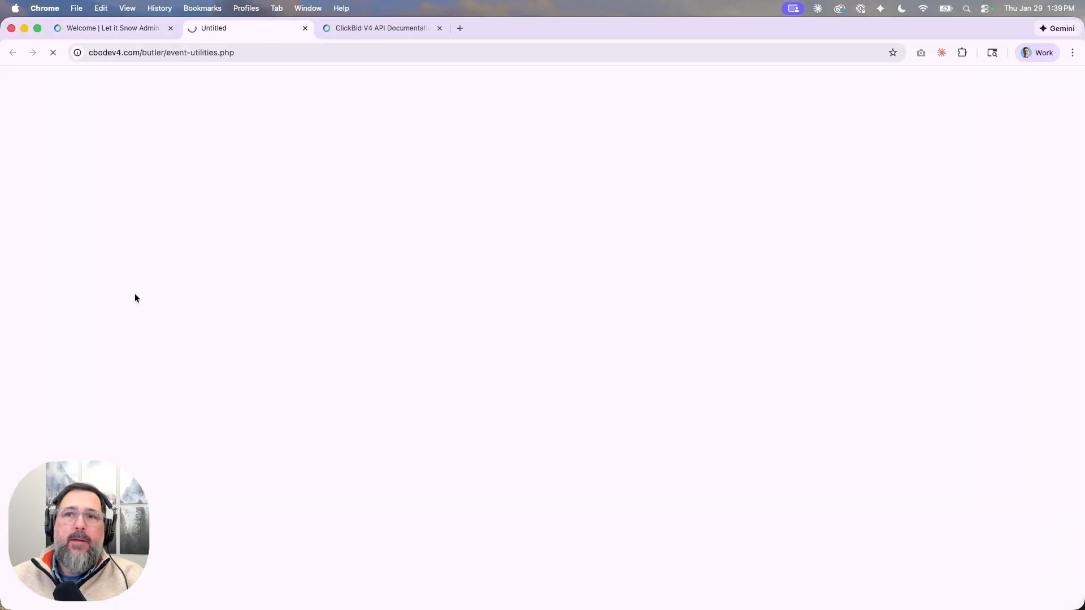
# Add a 100 bid for bidder 90 on item 101 Donation despite no card on file.
pyautogui.click(341, 364)
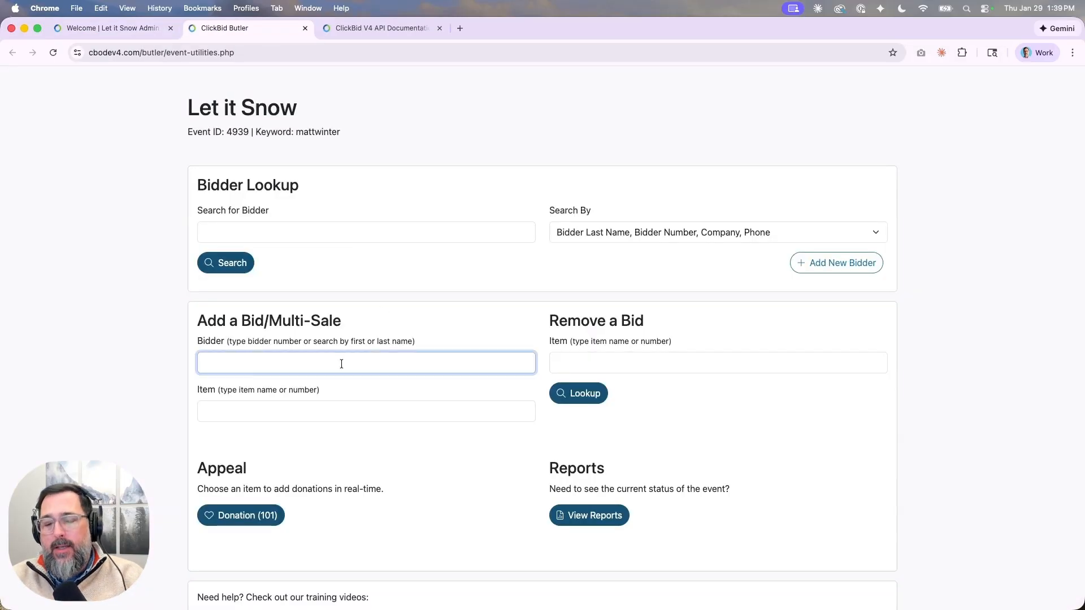
pyautogui.write('matt')
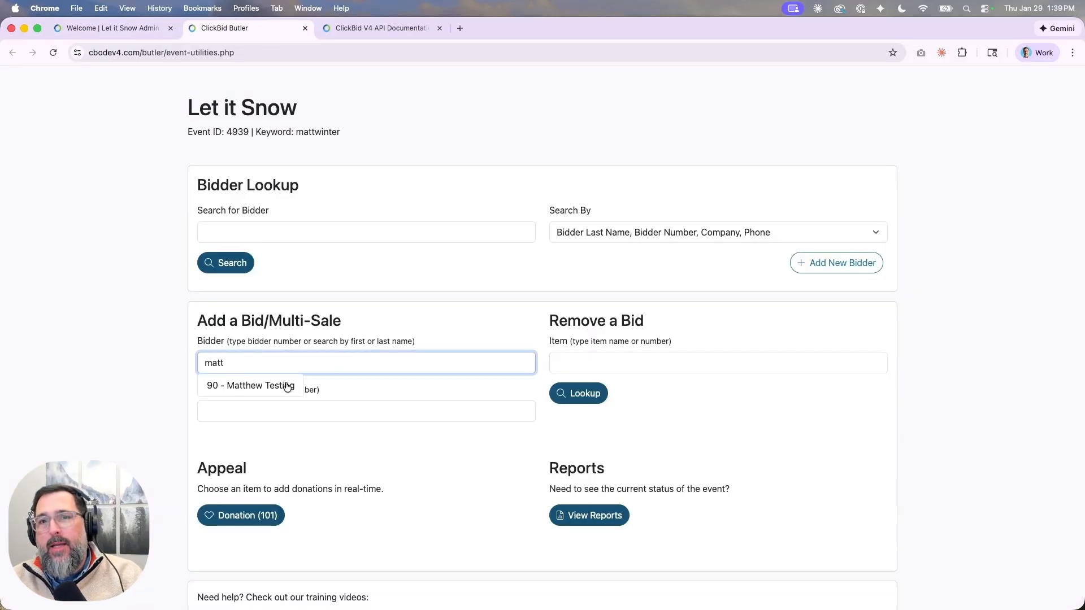
pyautogui.click(286, 385)
pyautogui.click(480, 383)
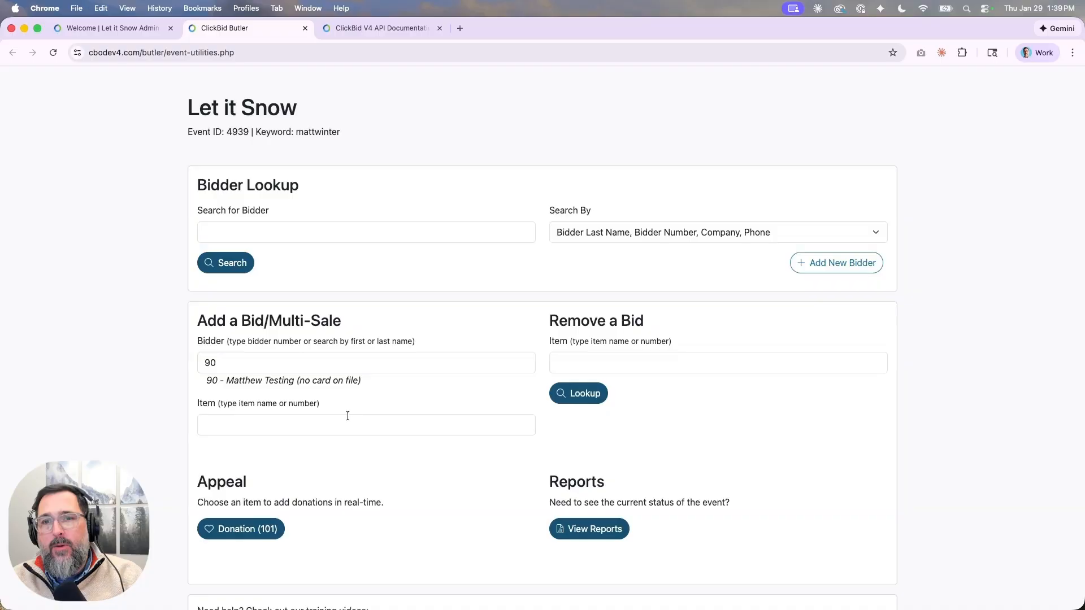
pyautogui.click(344, 420)
pyautogui.write('don')
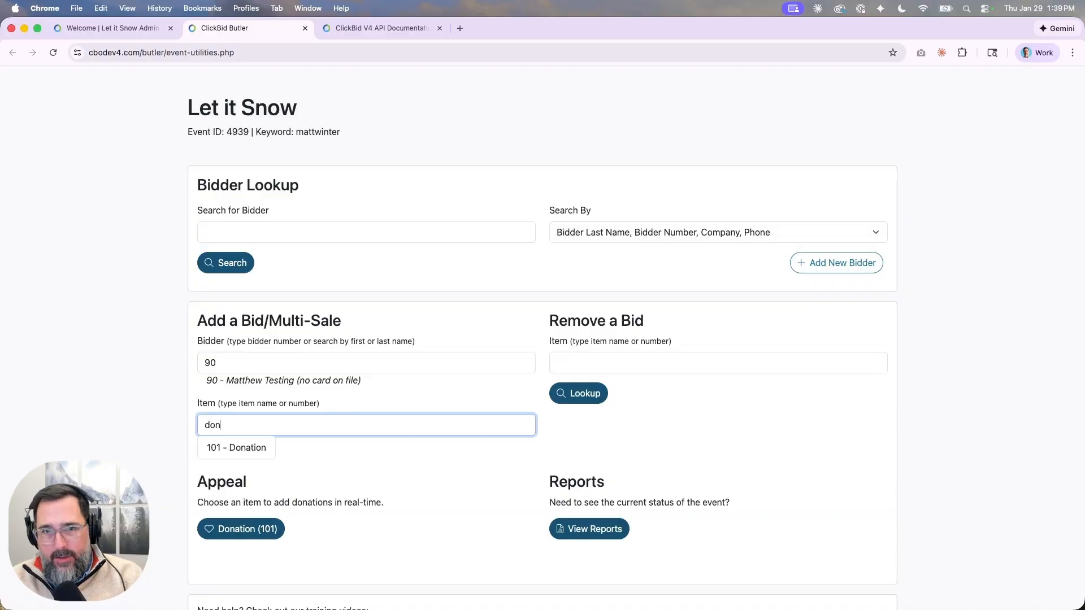
pyautogui.click(242, 449)
pyautogui.write('10')
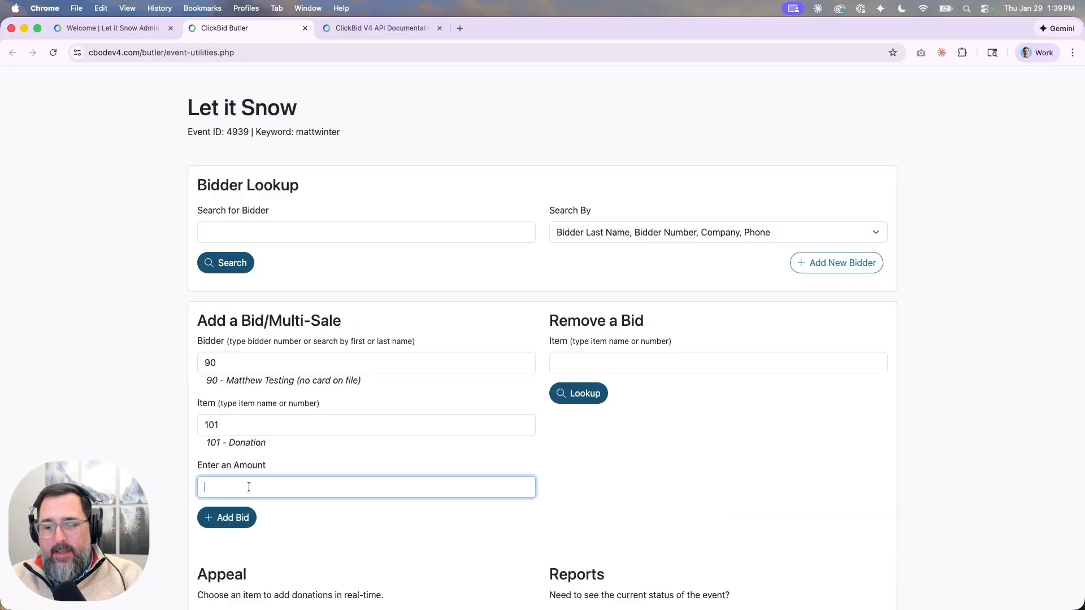
pyautogui.write('0')
pyautogui.click(231, 517)
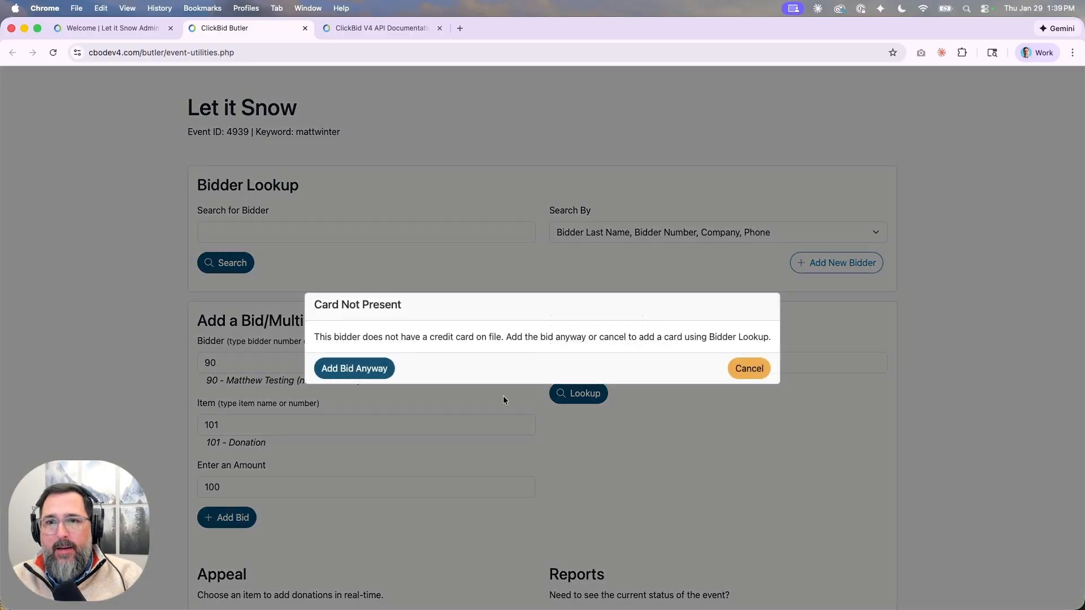
pyautogui.click(381, 369)
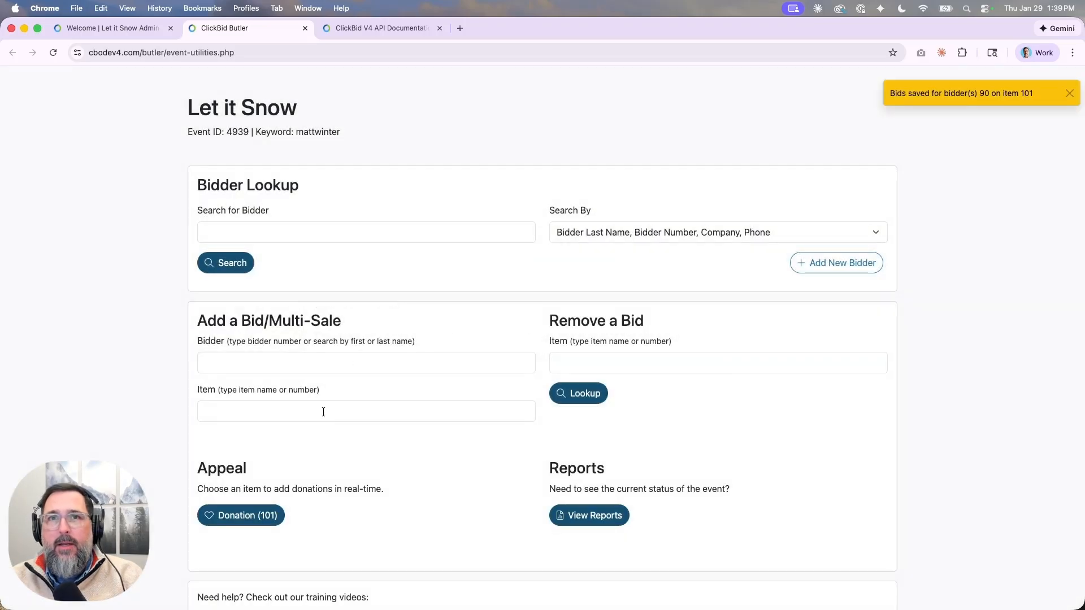
# Resend List bidders for event 4939 and review bidder 90's 100.00 bid with item 101 Donation details.
pyautogui.click(334, 28)
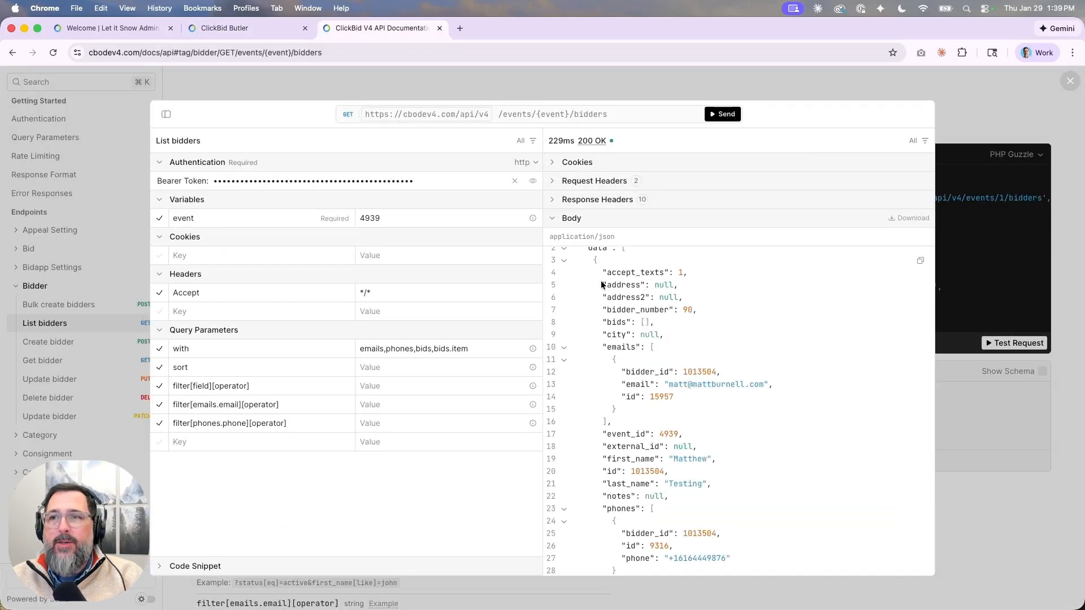
pyautogui.click(724, 115)
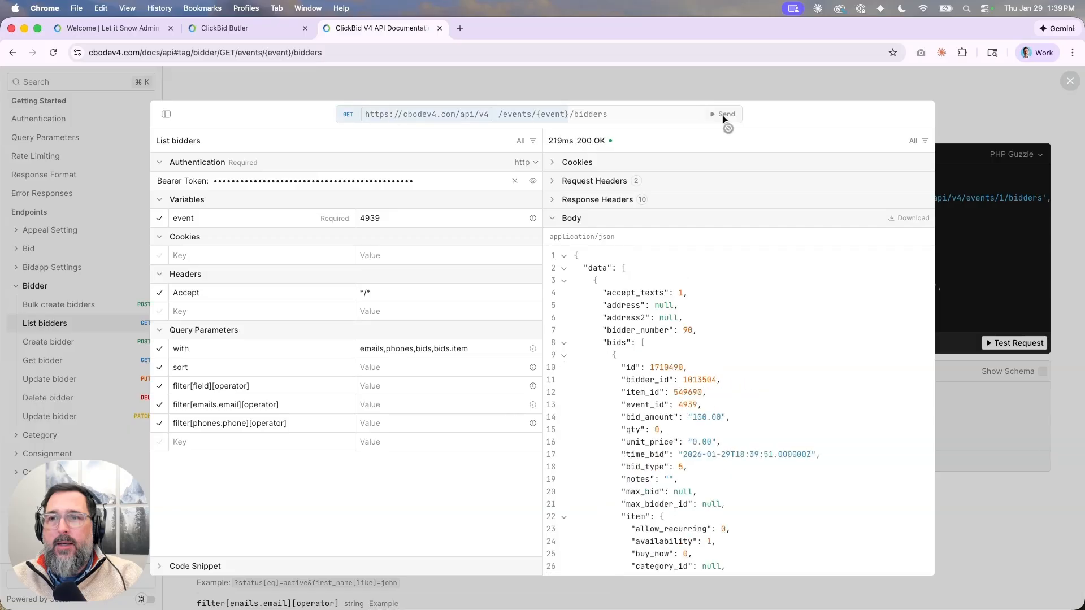
pyautogui.scroll(-2, 609, 371)
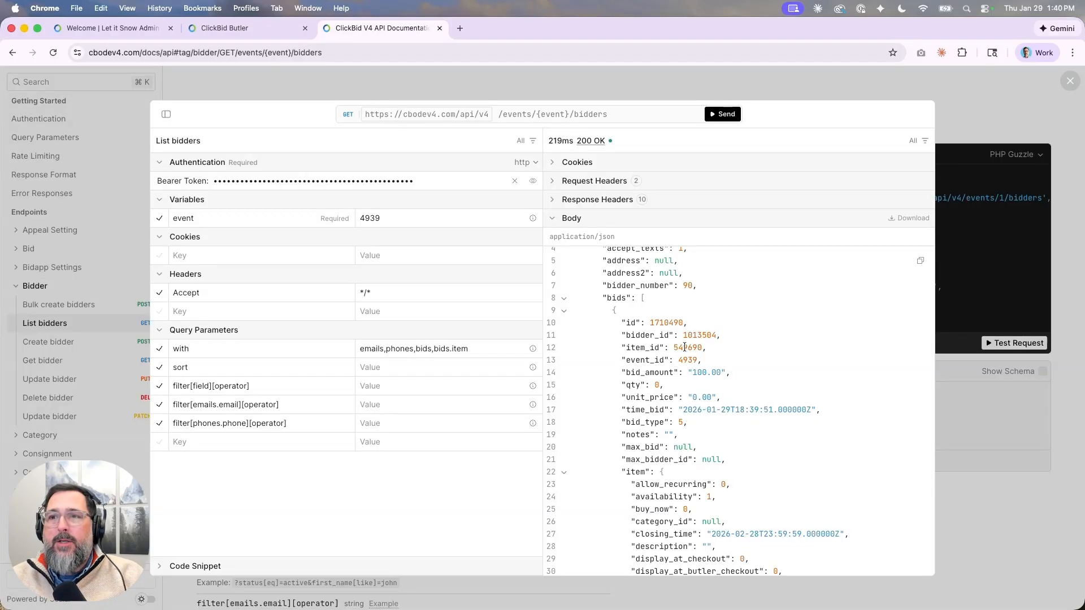
pyautogui.scroll(-5, 685, 347)
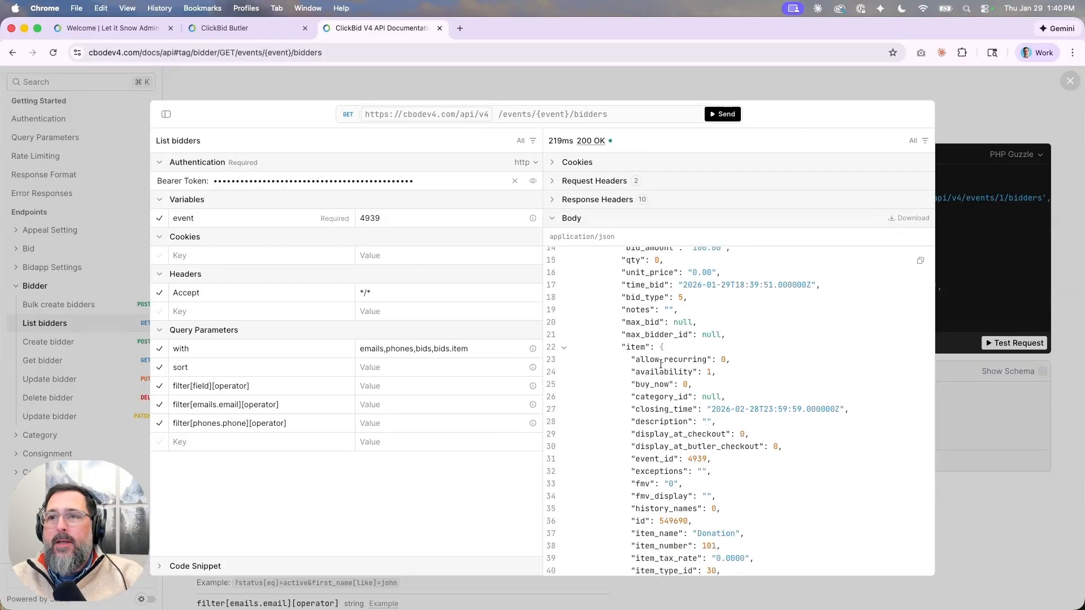
pyautogui.scroll(-1, 660, 364)
pyautogui.scroll(5, 658, 343)
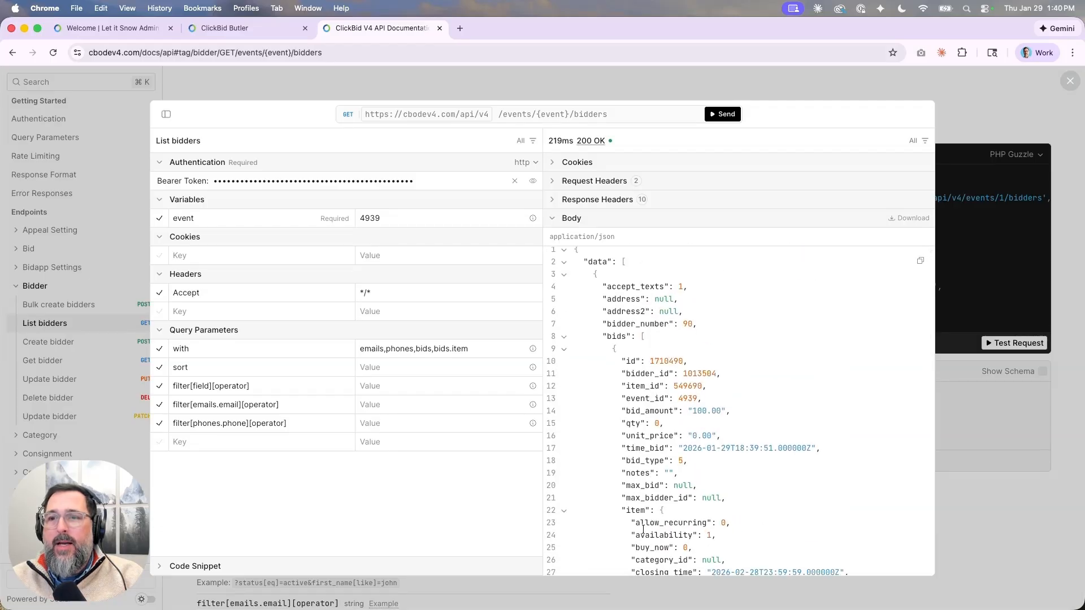
pyautogui.scroll(-7, 643, 529)
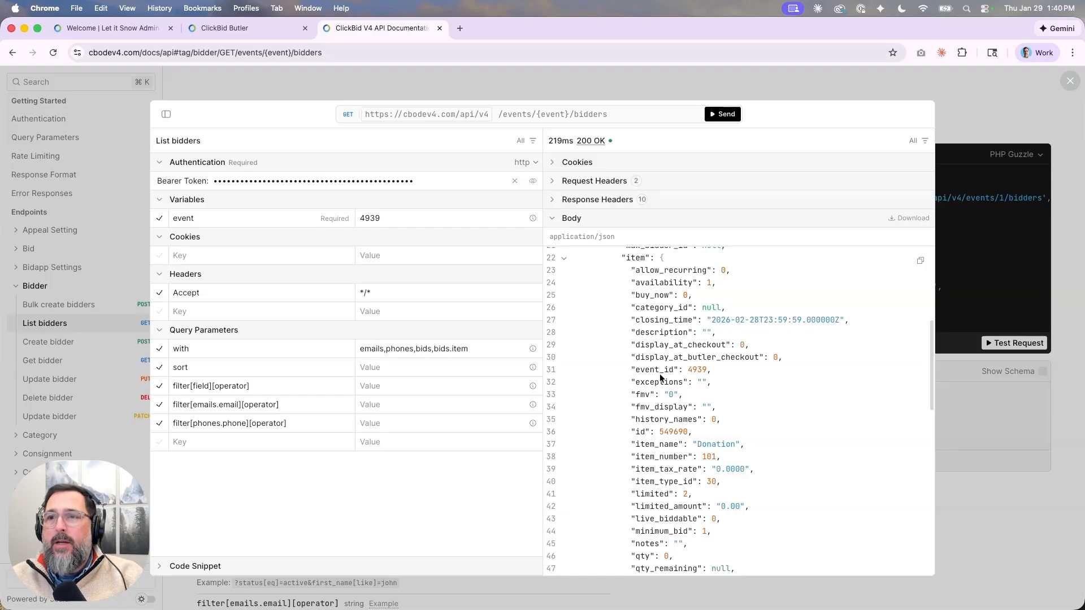
pyautogui.scroll(-5, 659, 375)
pyautogui.scroll(4, 660, 374)
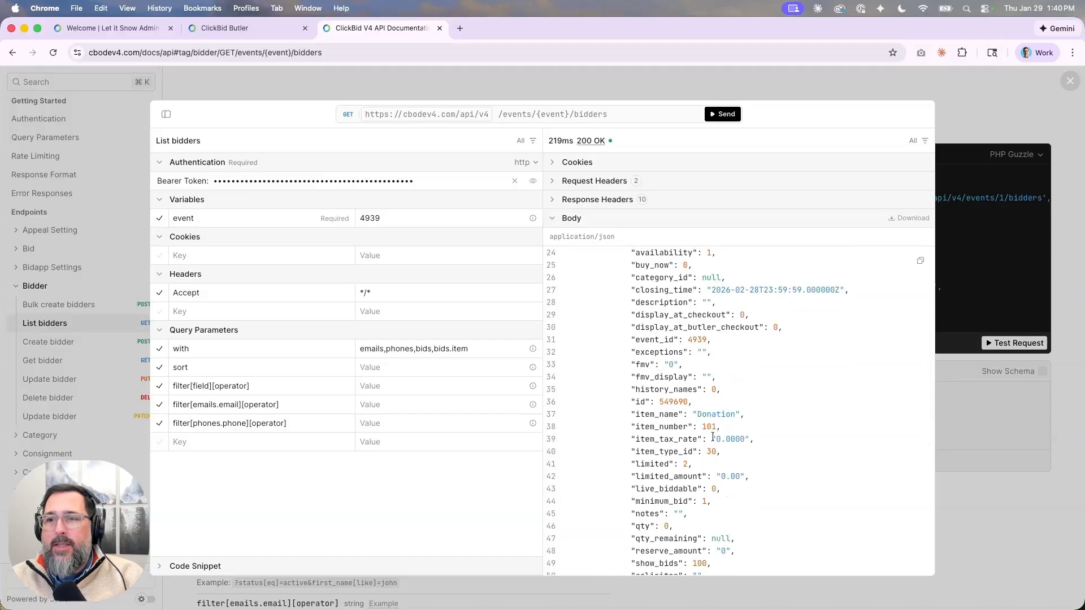
pyautogui.scroll(8, 666, 381)
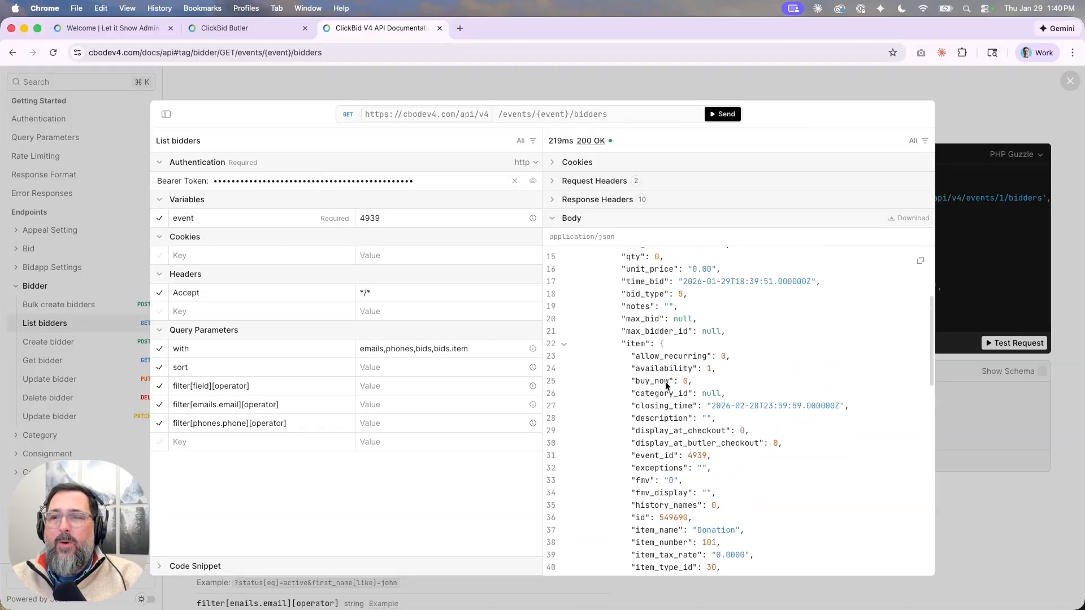
pyautogui.scroll(1, 666, 382)
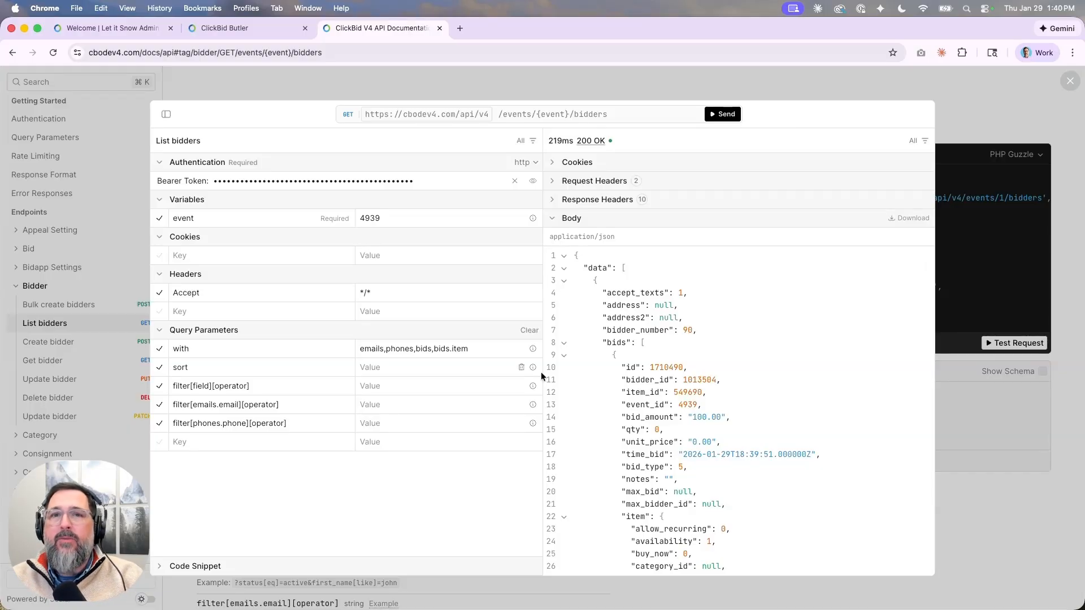
# Inspect the sort and filter Value fields, then return to the Let it Snow ClickBid Butler page.
pyautogui.click(401, 367)
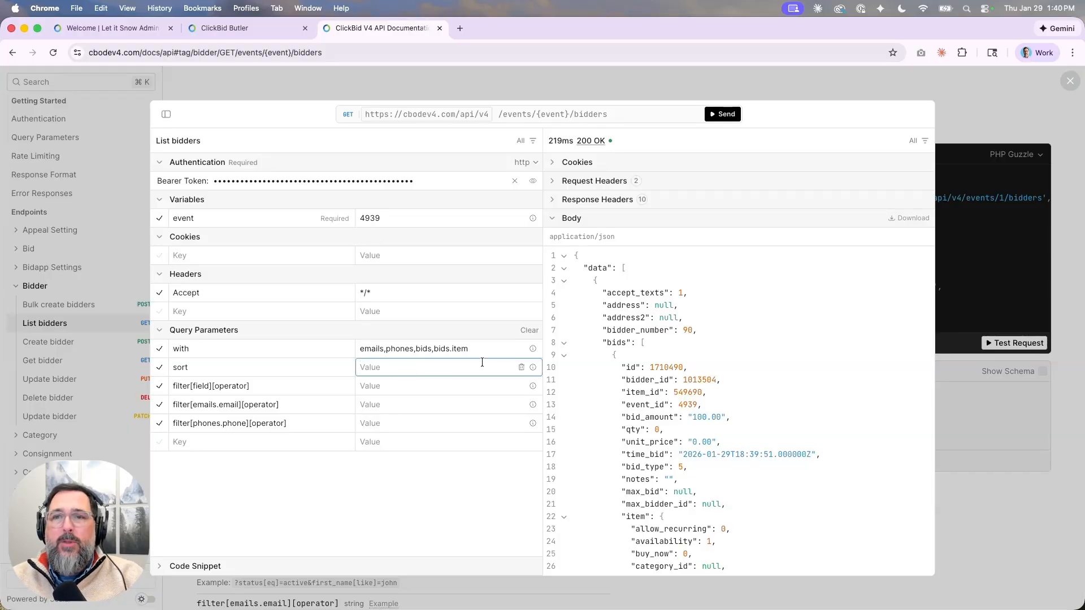
pyautogui.moveTo(532, 367)
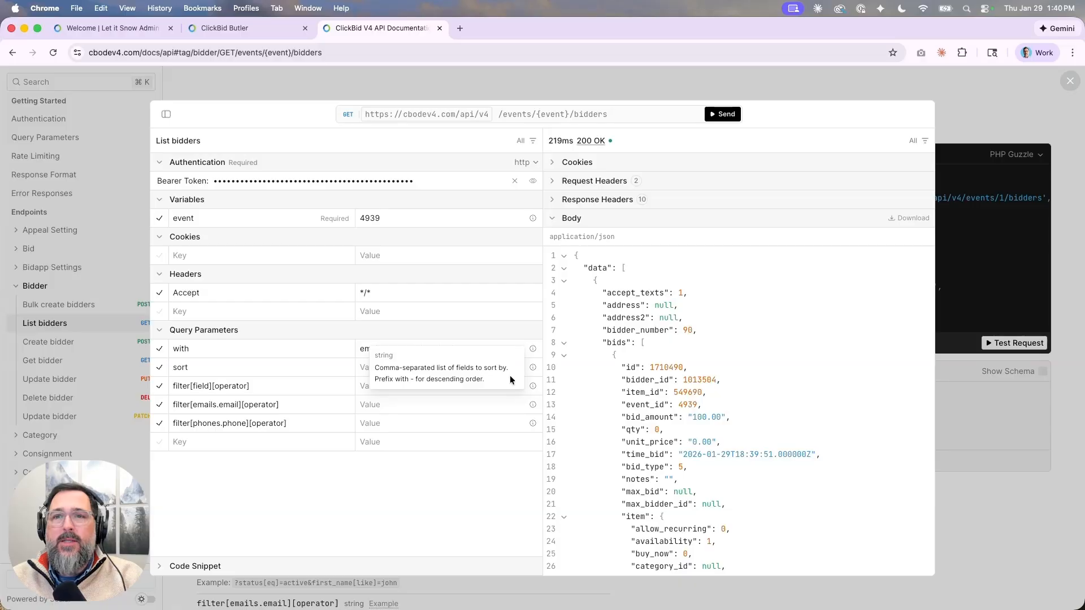
pyautogui.click(443, 390)
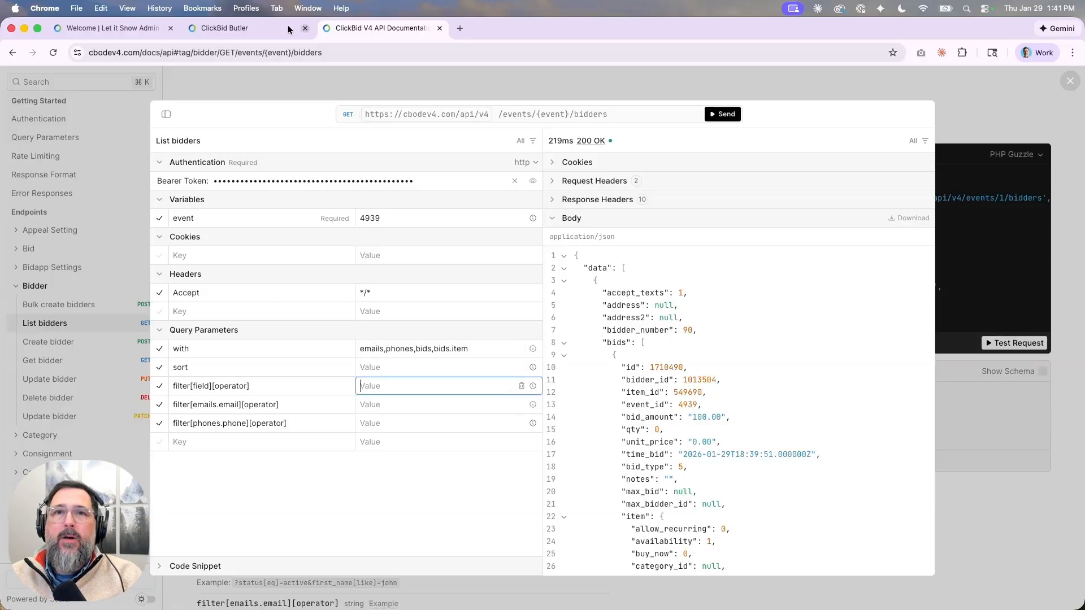
pyautogui.click(215, 30)
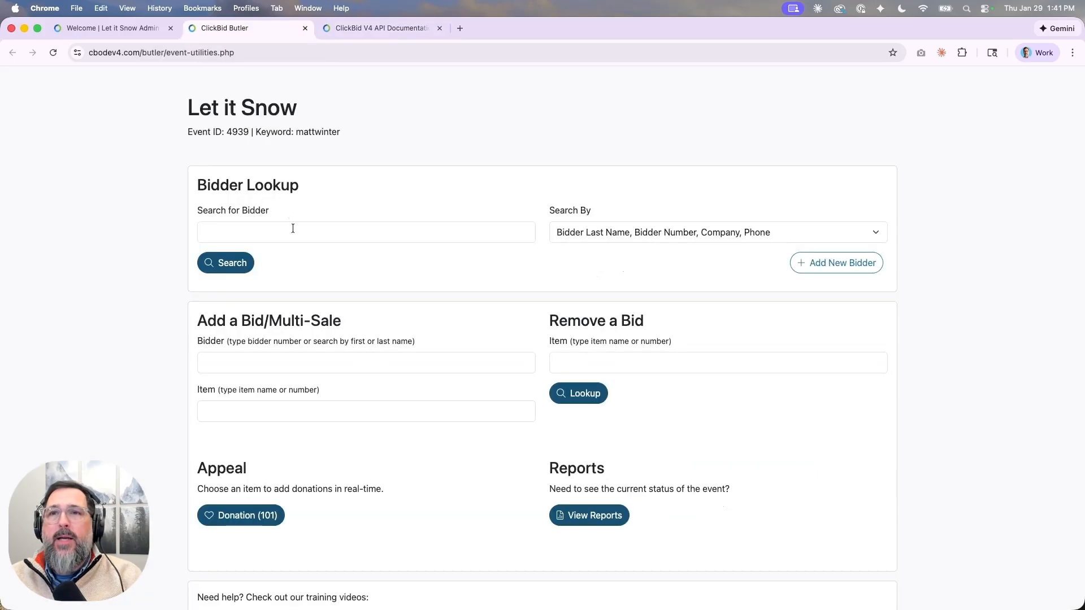
# Create a new test bidder for the event with a first and last name.
pyautogui.click(833, 263)
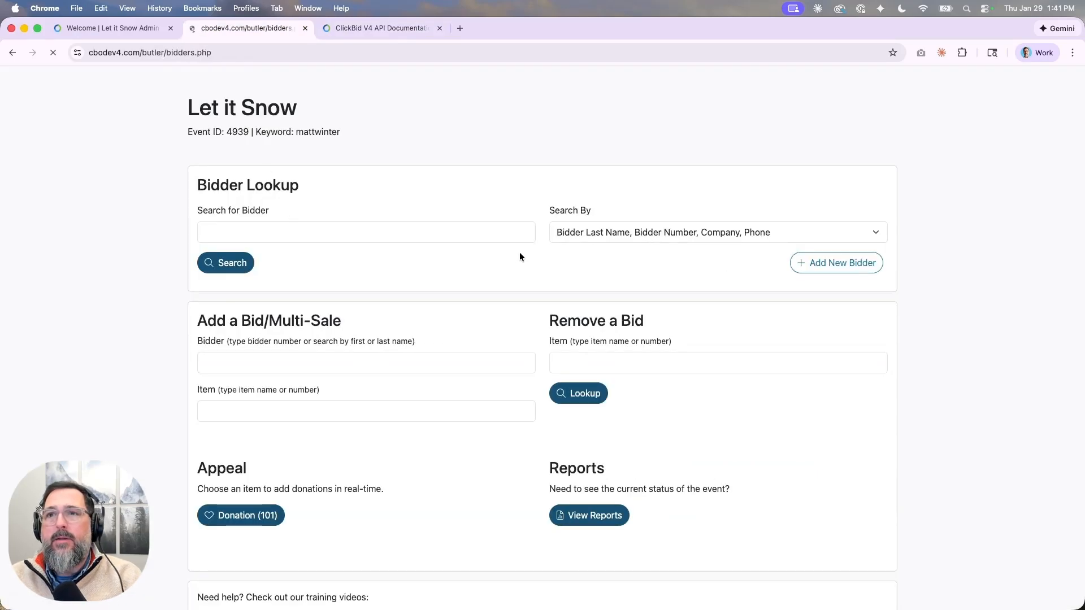
pyautogui.click(373, 304)
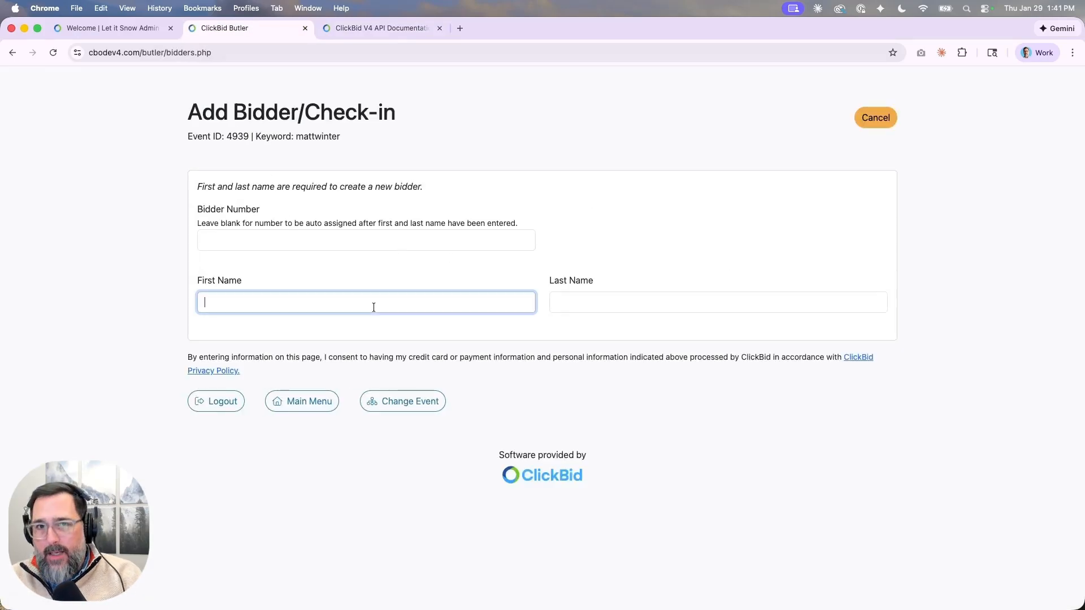
pyautogui.write('Do')
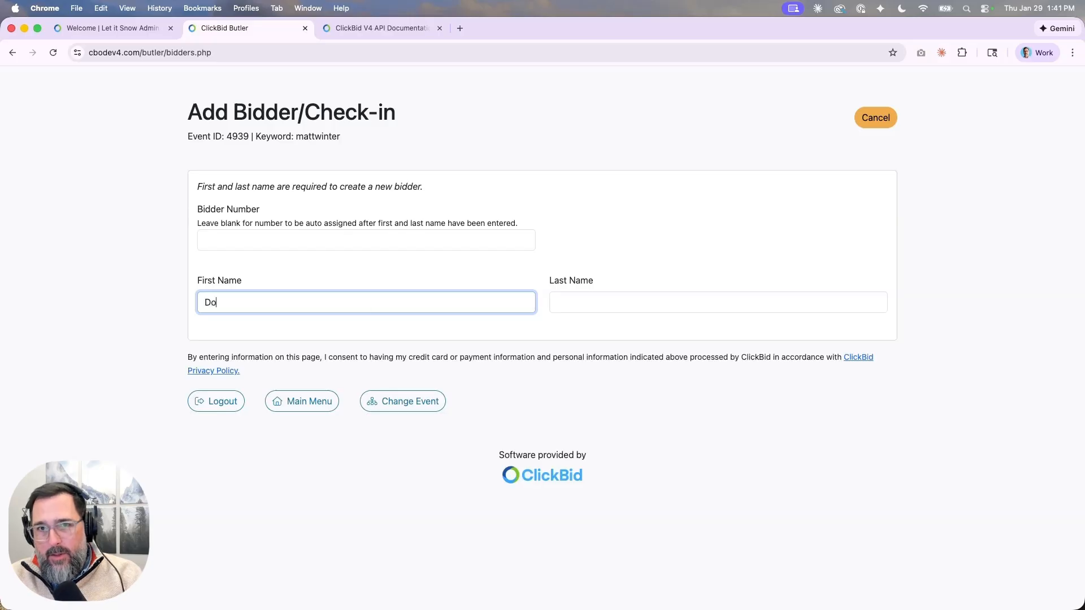
pyautogui.write('ntshow')
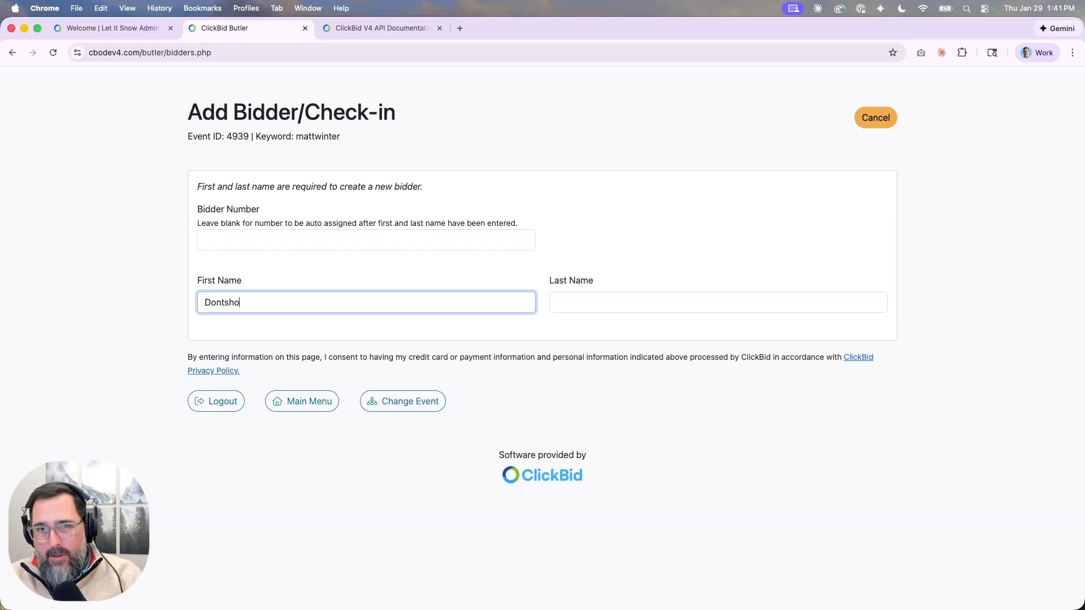
pyautogui.press('Tab')
pyautogui.write('Bidder')
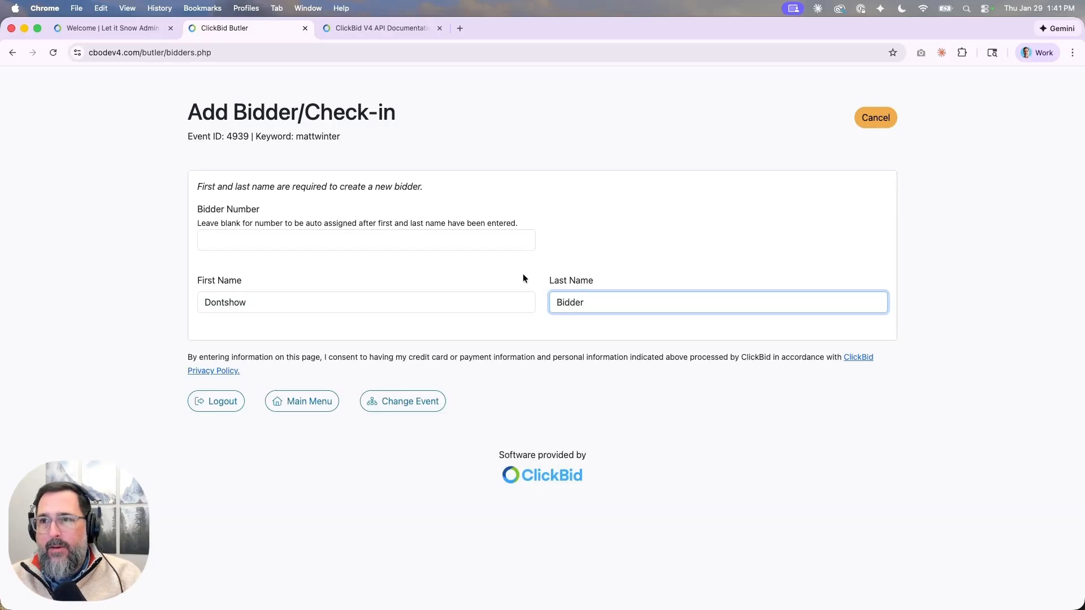
pyautogui.press('Return')
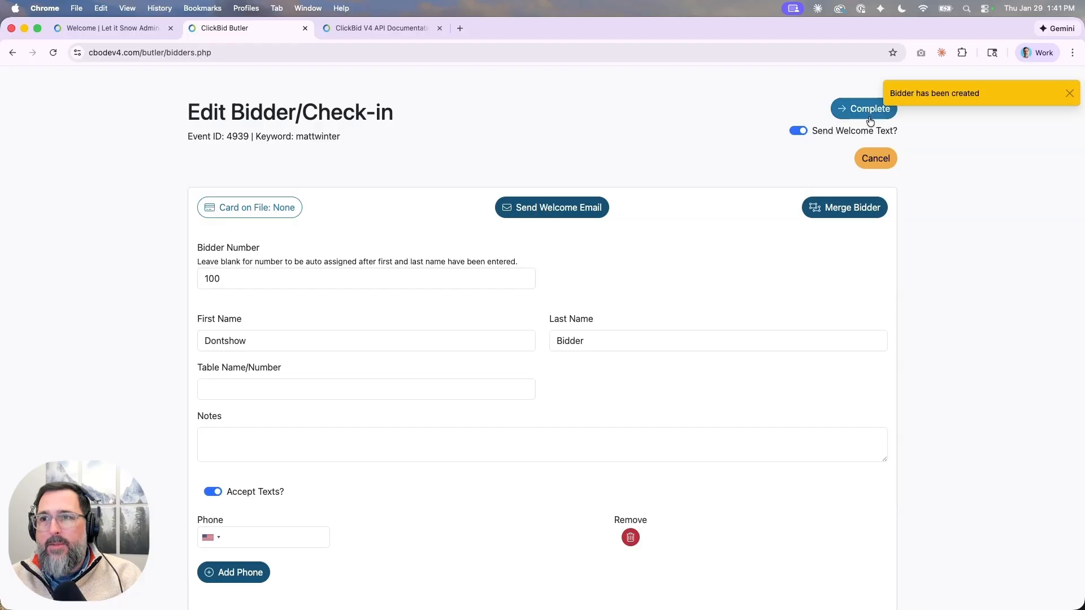
# Add a phone number to bidder 100 and complete check-in with a welcome text.
pyautogui.click(870, 121)
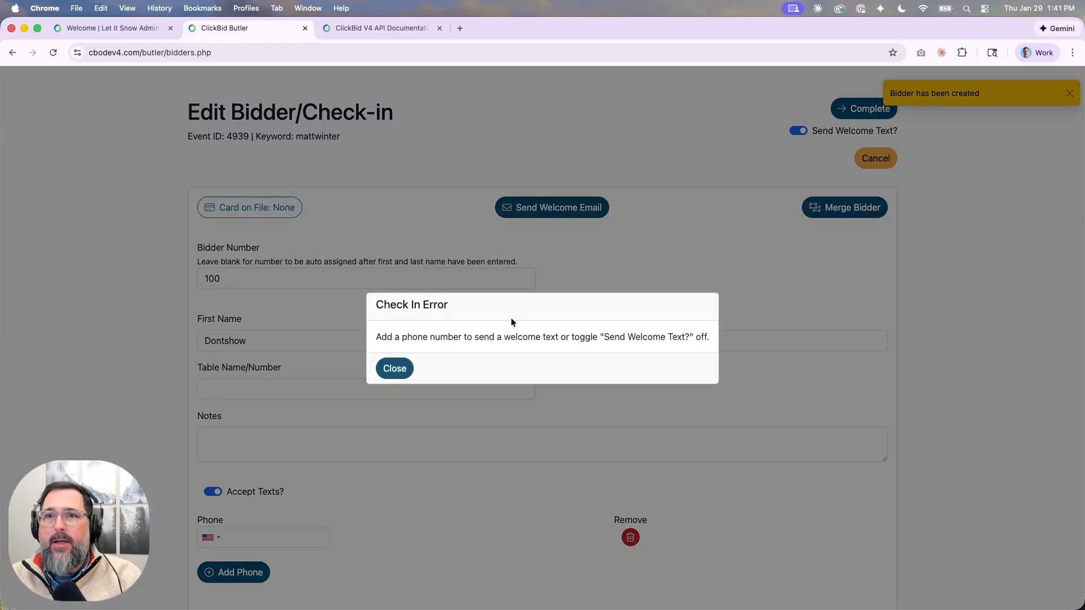
pyautogui.click(394, 370)
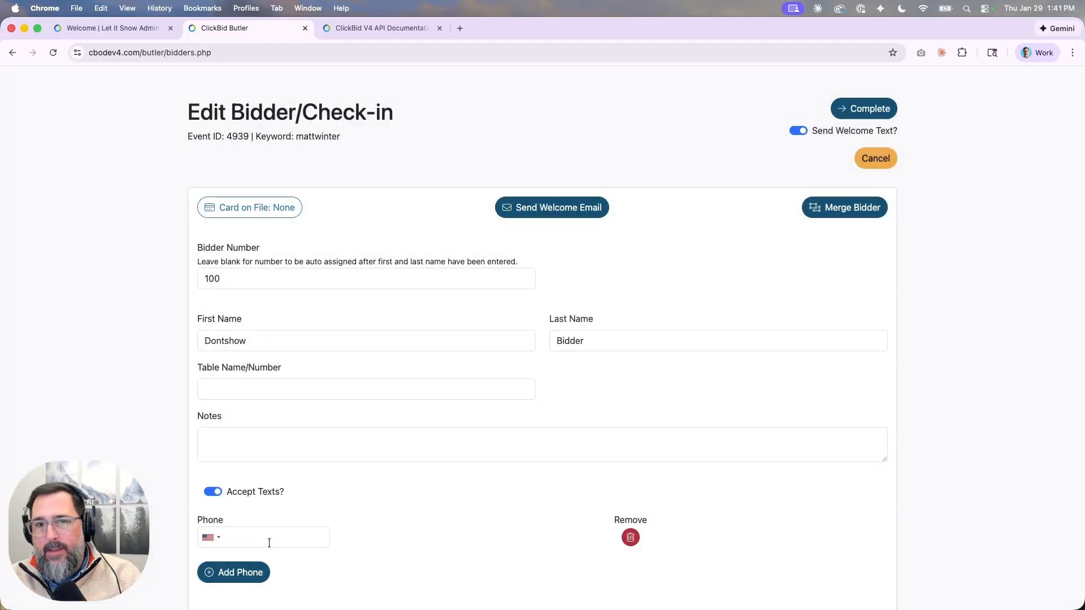
pyautogui.click(269, 543)
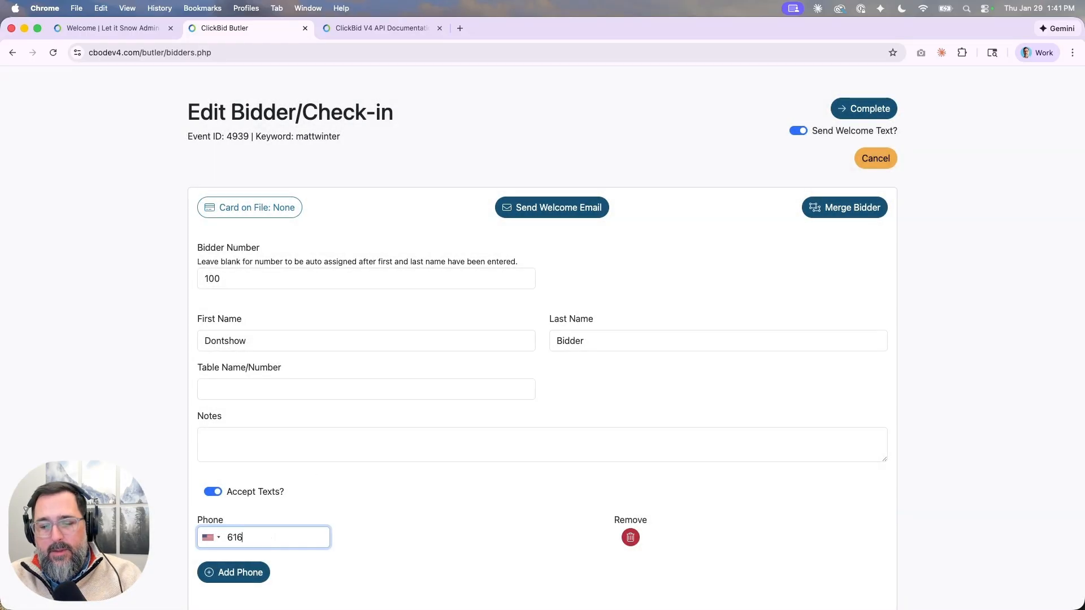
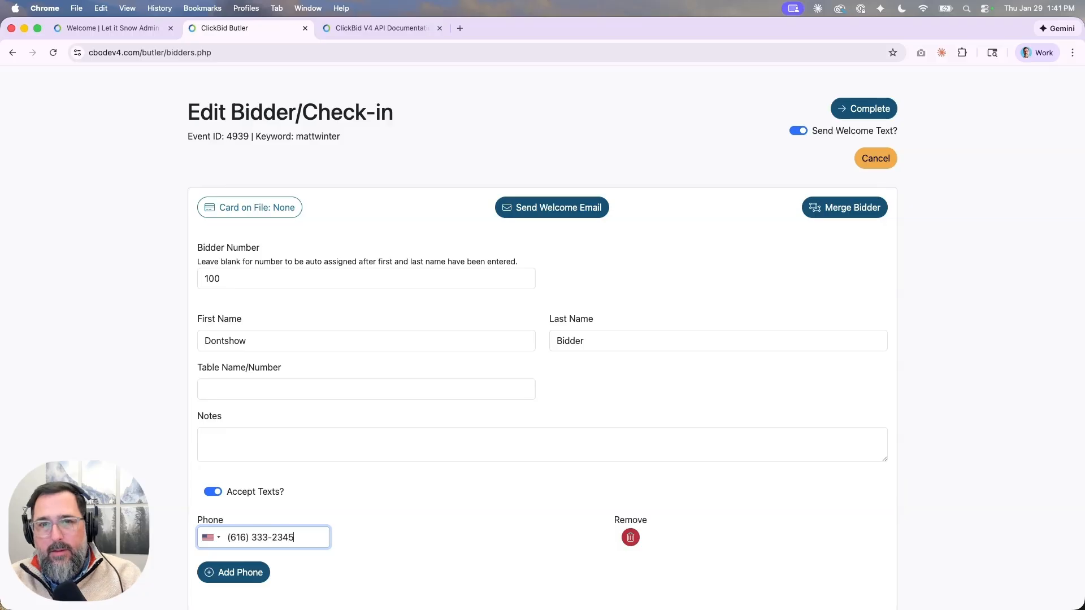
pyautogui.click(463, 536)
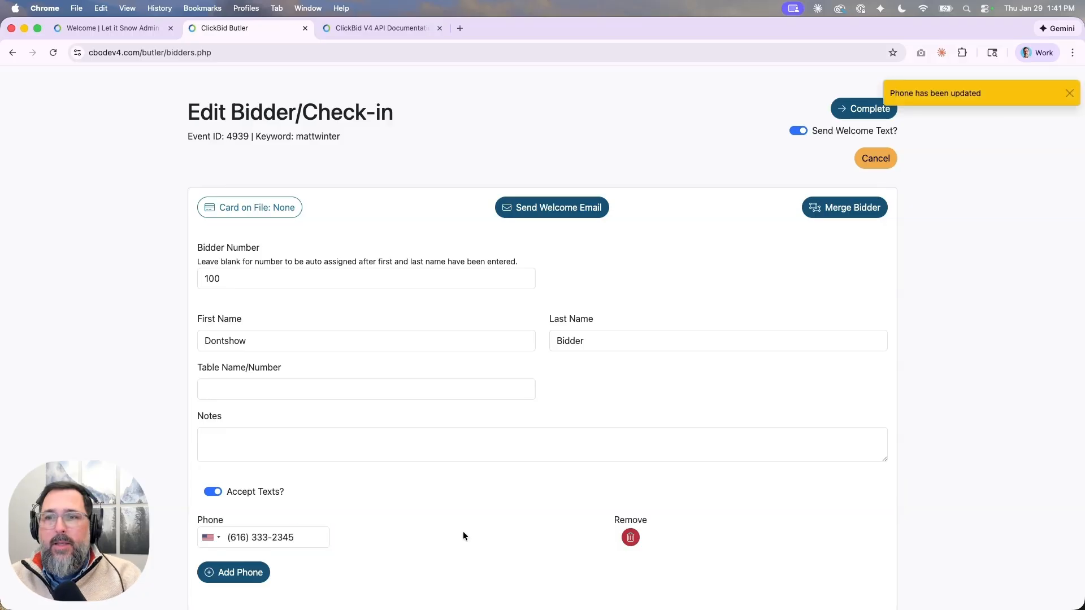
pyautogui.click(869, 110)
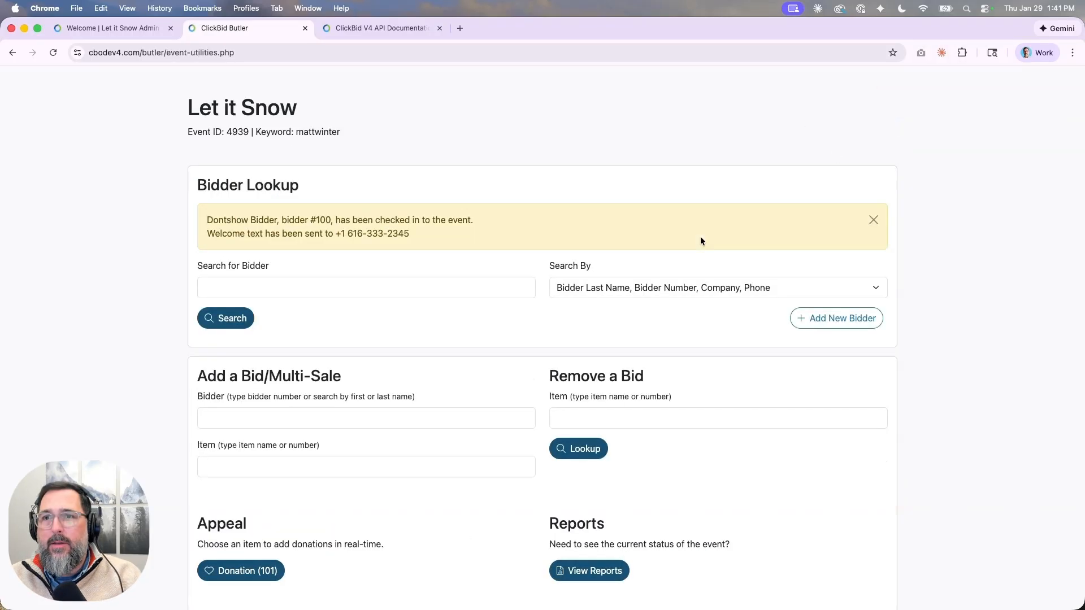
# Resend List bidders and fold the bids, emails and phones arrays to find new bidder 100.
pyautogui.click(347, 29)
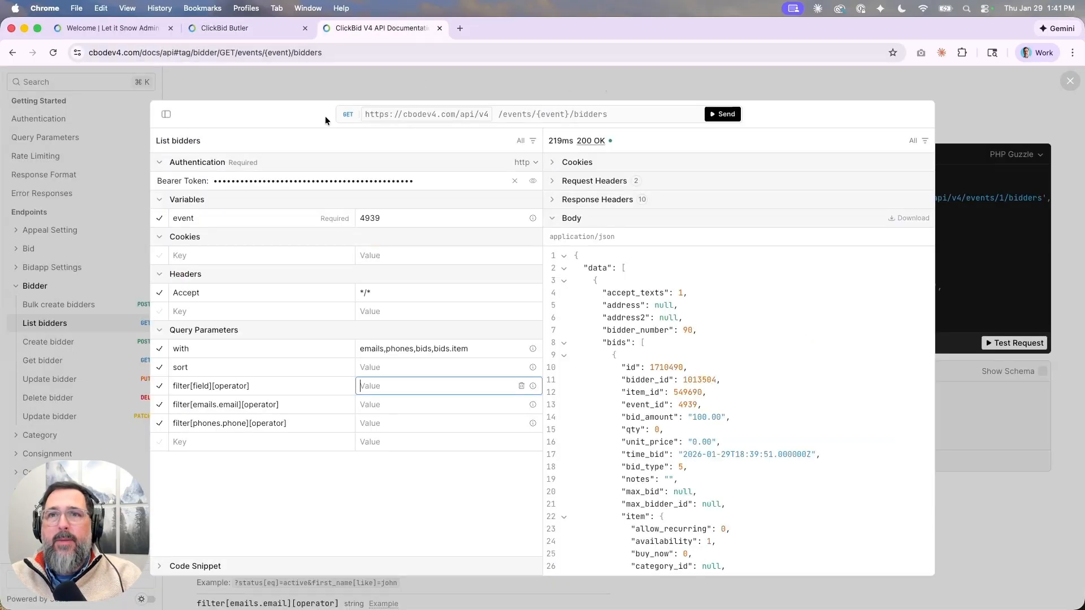
pyautogui.click(726, 114)
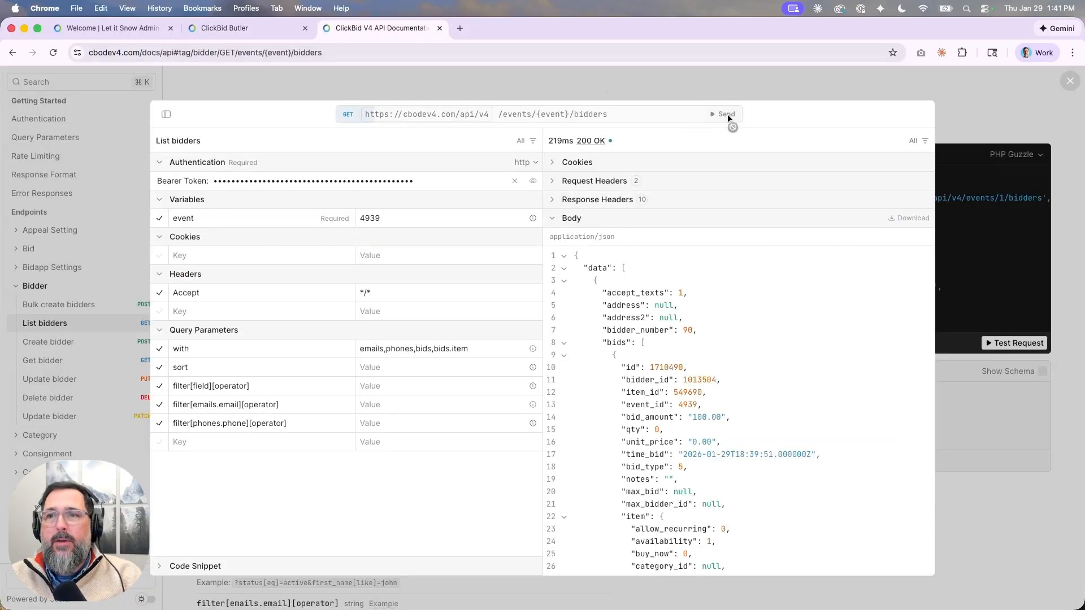
pyautogui.click(569, 342)
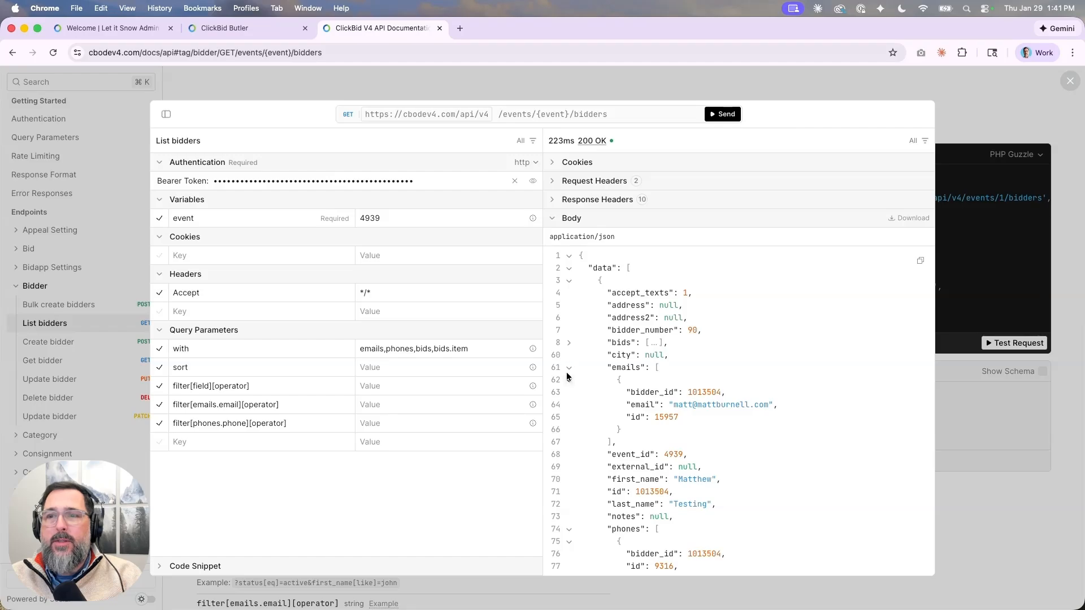
pyautogui.click(570, 369)
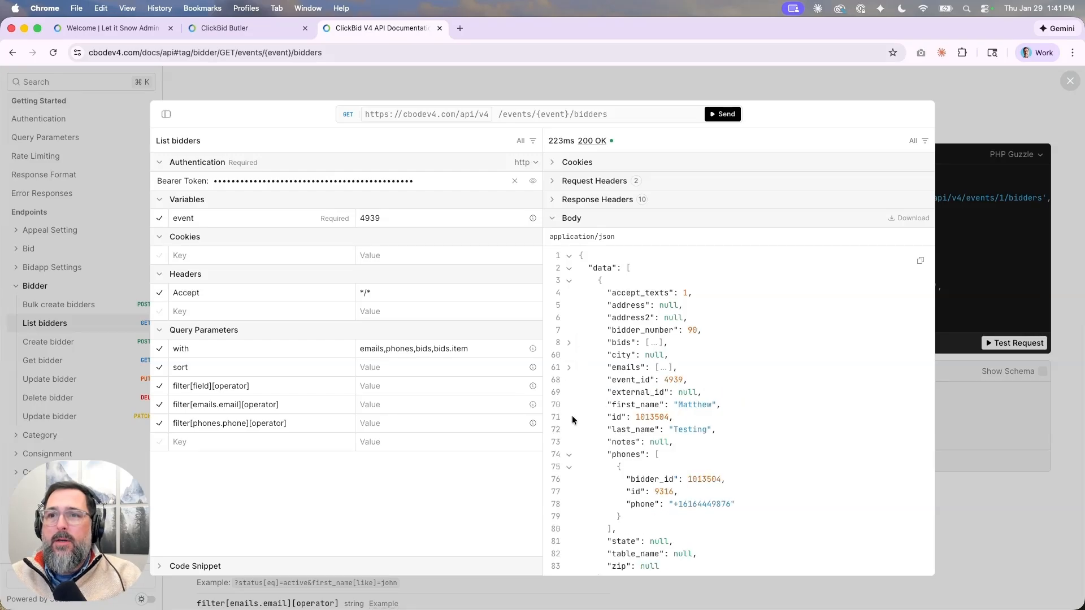
pyautogui.click(569, 454)
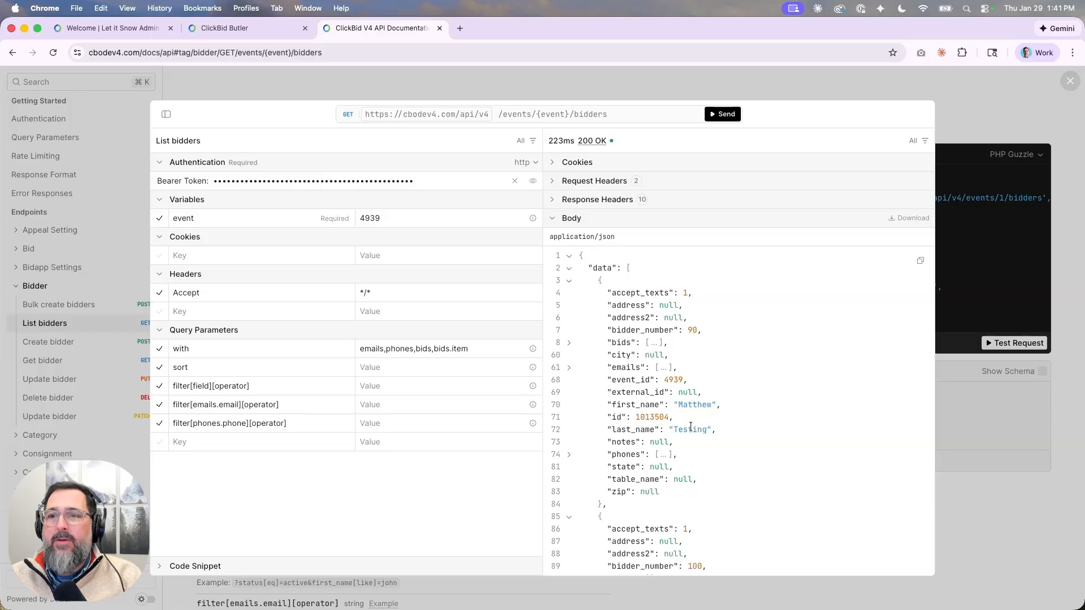
pyautogui.scroll(-5, 690, 428)
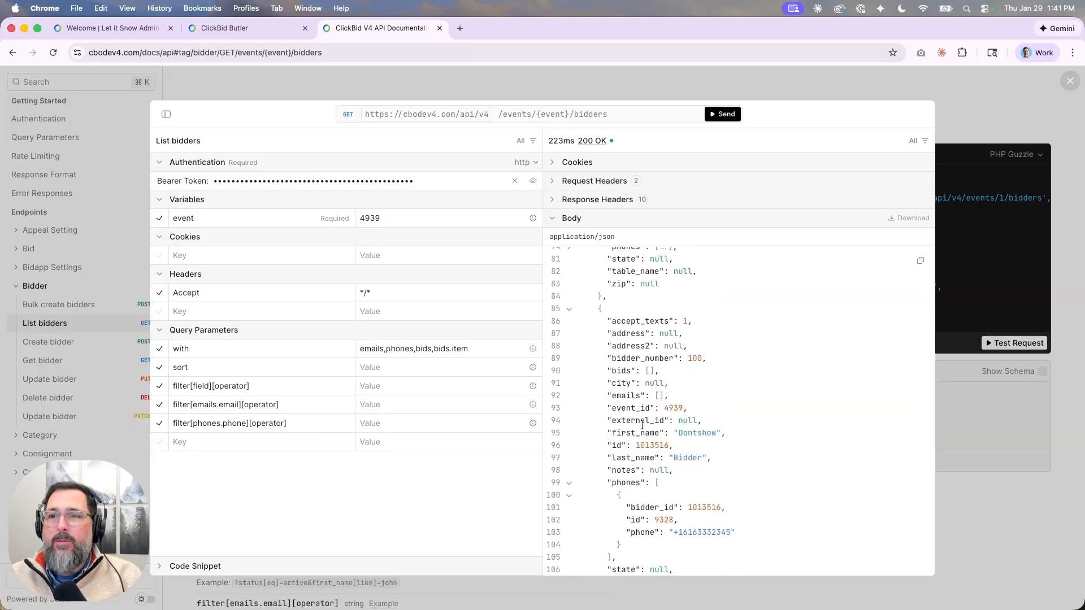
pyautogui.scroll(5, 637, 322)
pyautogui.scroll(1, 638, 323)
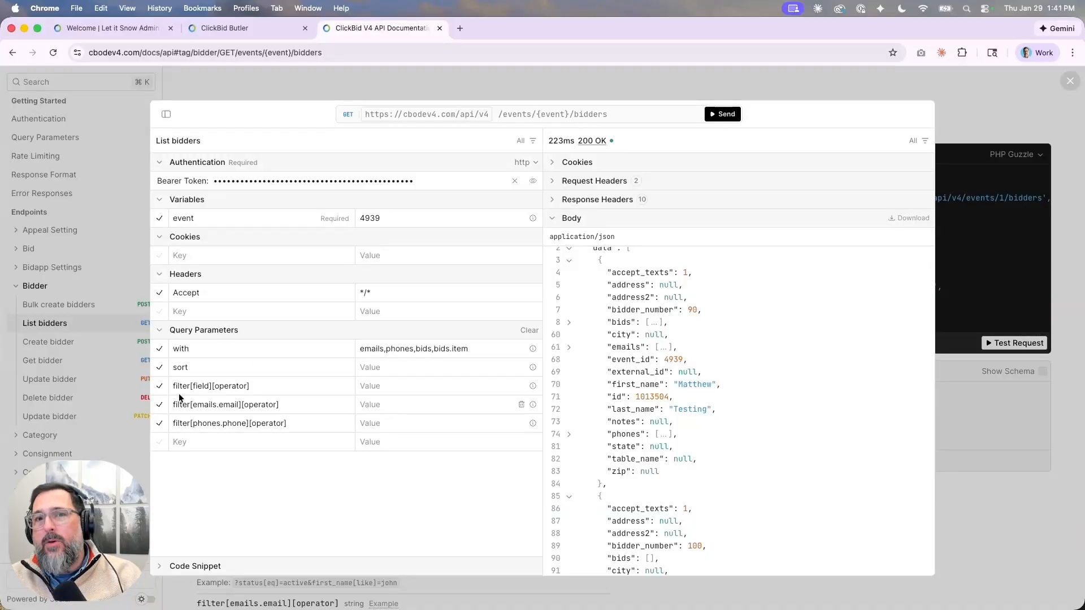
# Change the filter key to filter[first_name][eq] with a bidder's first name and resend.
pyautogui.click(213, 386)
pyautogui.press('BackSpace')
pyautogui.press('BackSpace')
pyautogui.press('BackSpace')
pyautogui.press('BackSpace')
pyautogui.press('BackSpace')
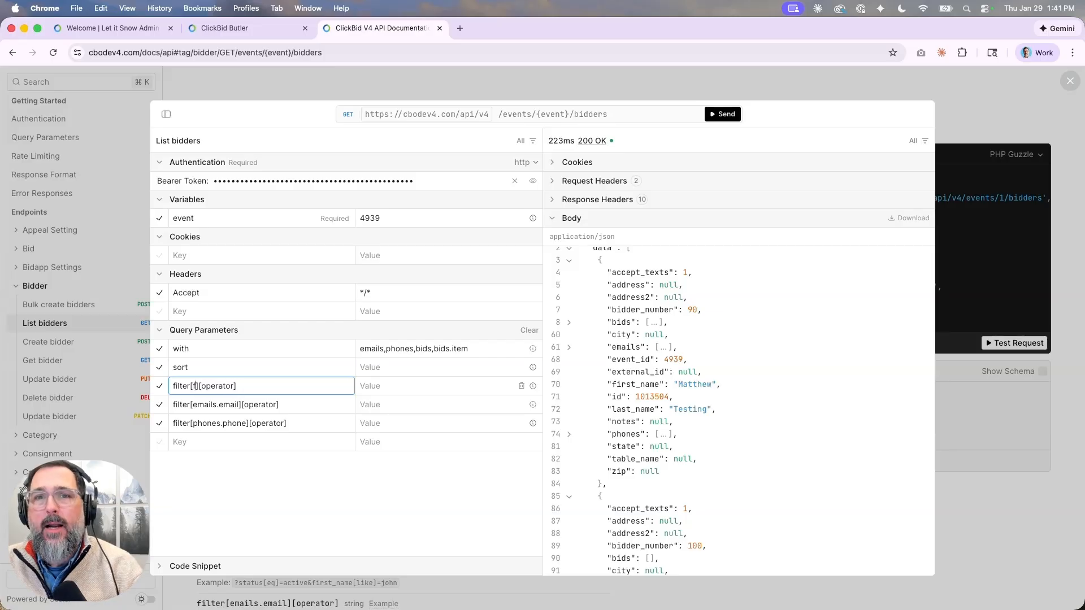
pyautogui.write('first_')
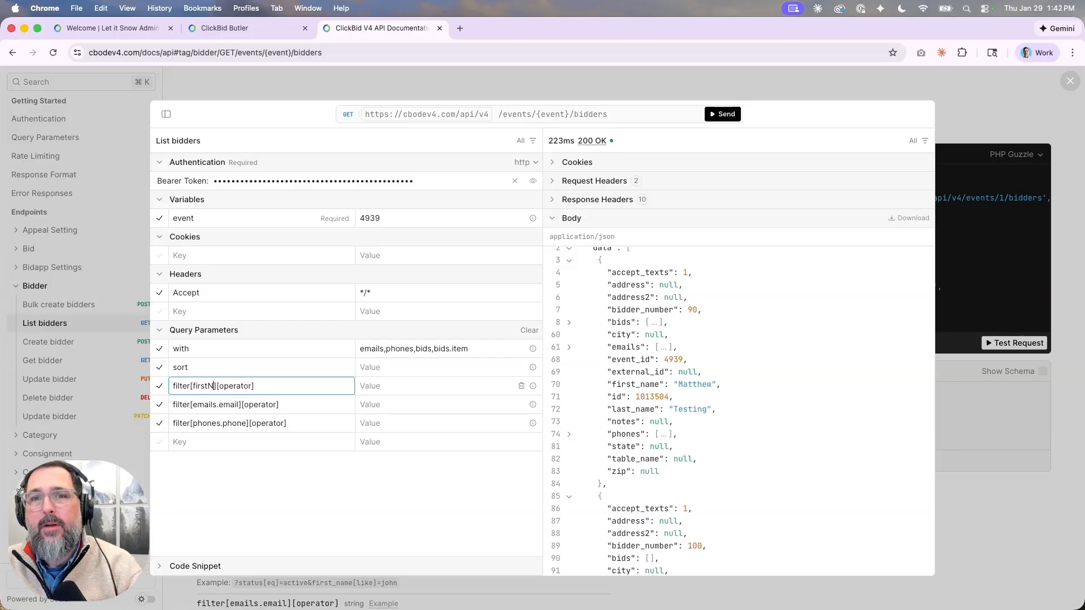
pyautogui.write('name')
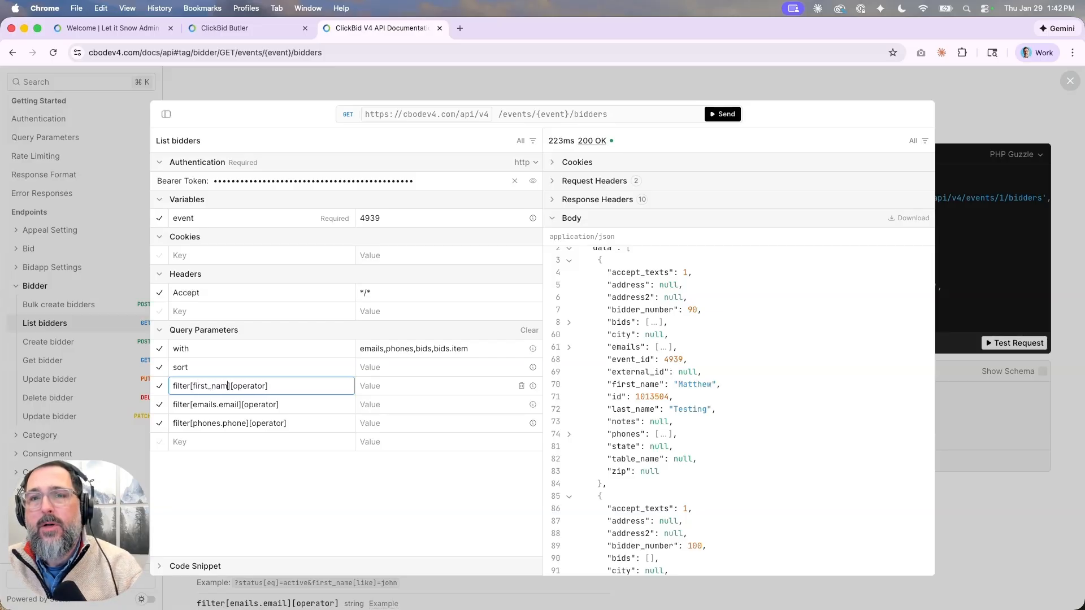
pyautogui.hotkey('shift', 'Right')
pyautogui.hotkey('shift', 'Right')
pyautogui.hotkey('shift', 'Right')
pyautogui.hotkey('shift', 'Right')
pyautogui.hotkey('shift', 'Right')
pyautogui.hotkey('shift', 'Right')
pyautogui.hotkey('shift', 'Right')
pyautogui.hotkey('shift', 'Right')
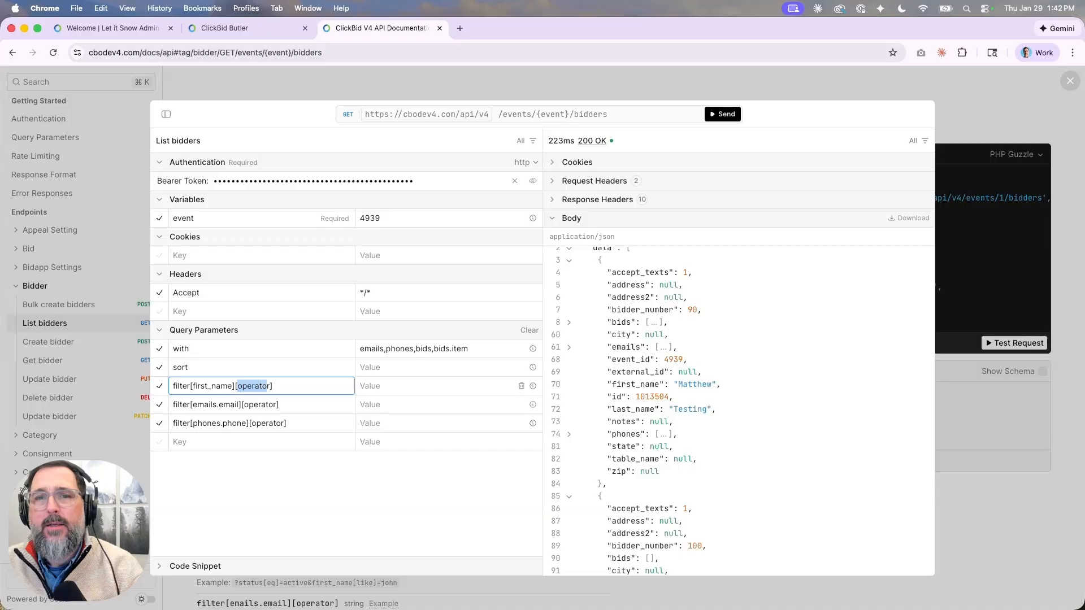
pyautogui.write('eq')
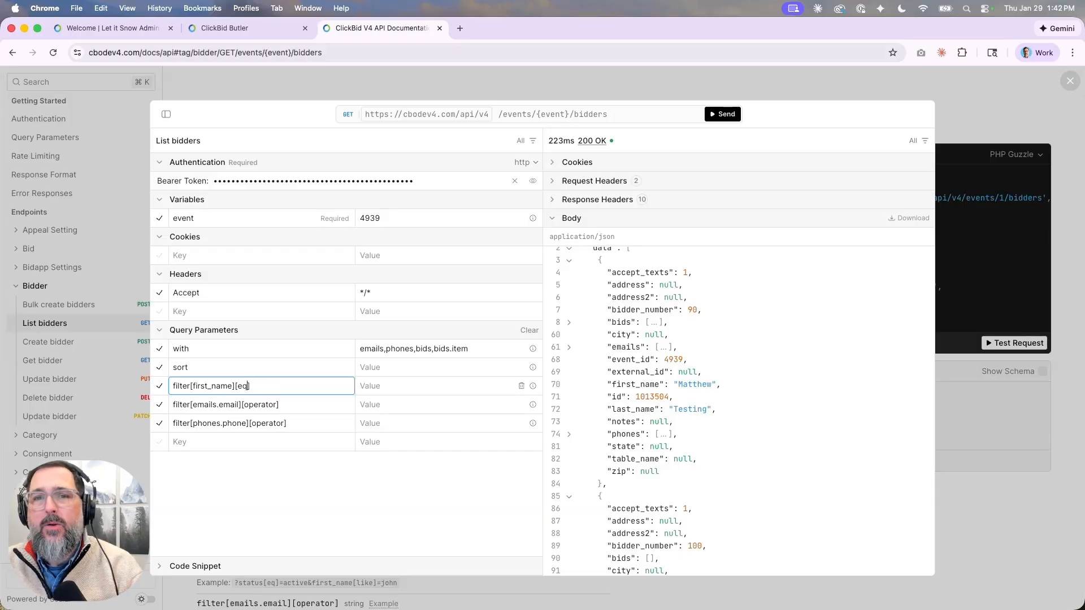
pyautogui.click(370, 386)
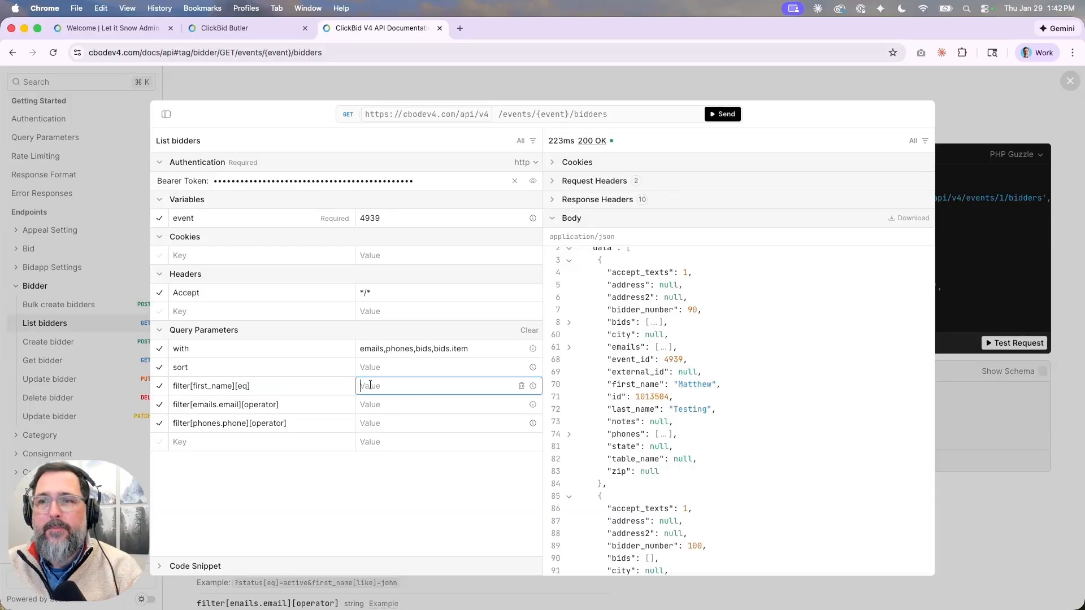
pyautogui.write('Matthew')
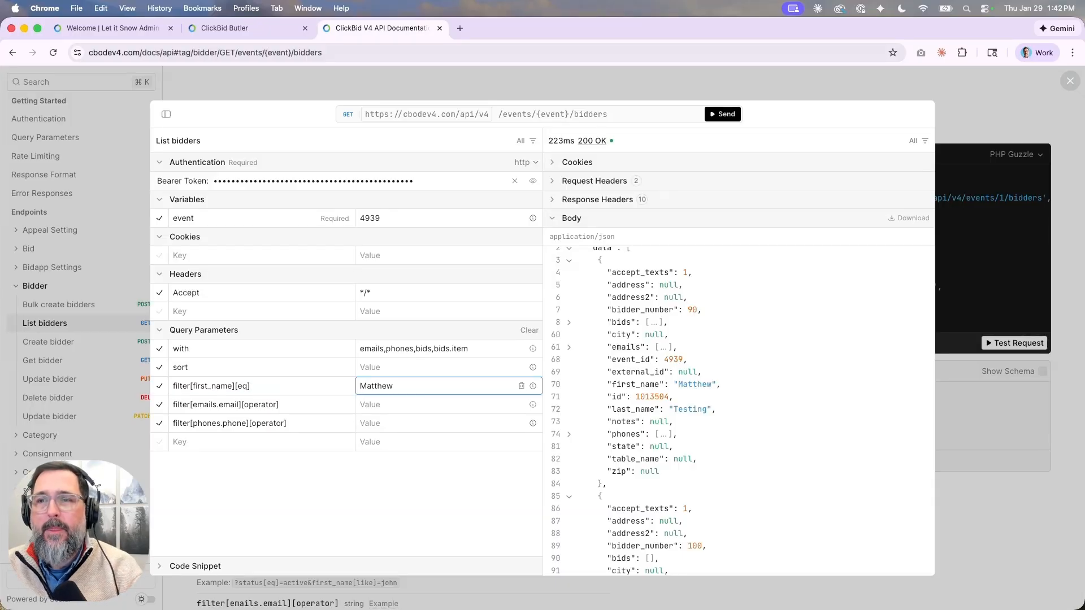
pyautogui.click(723, 114)
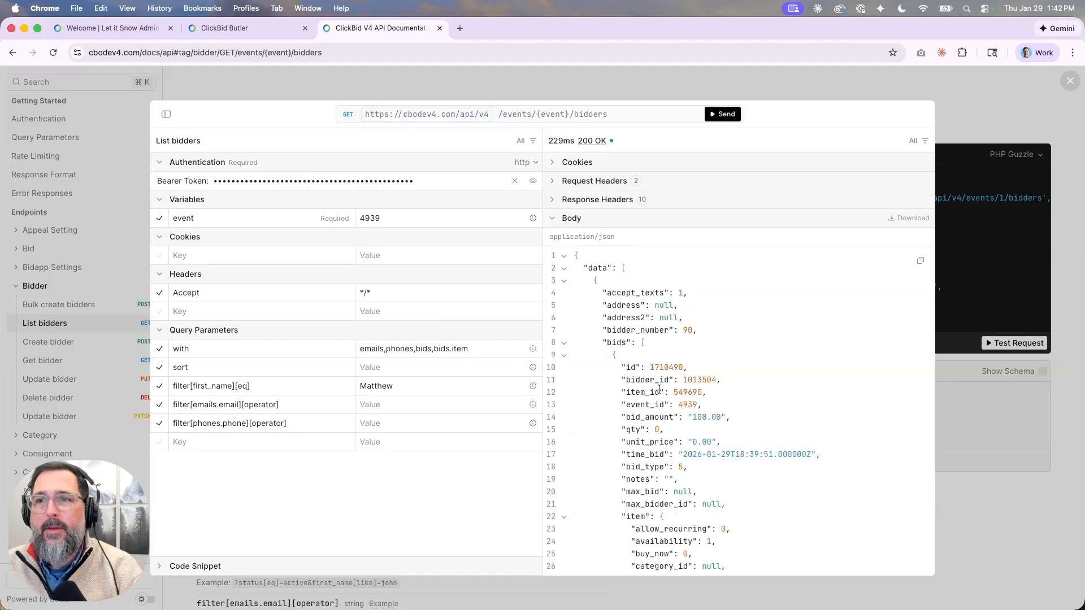
# Fold the bids, emails and phones arrays to reveal single bidder 90 on one results page.
pyautogui.click(564, 342)
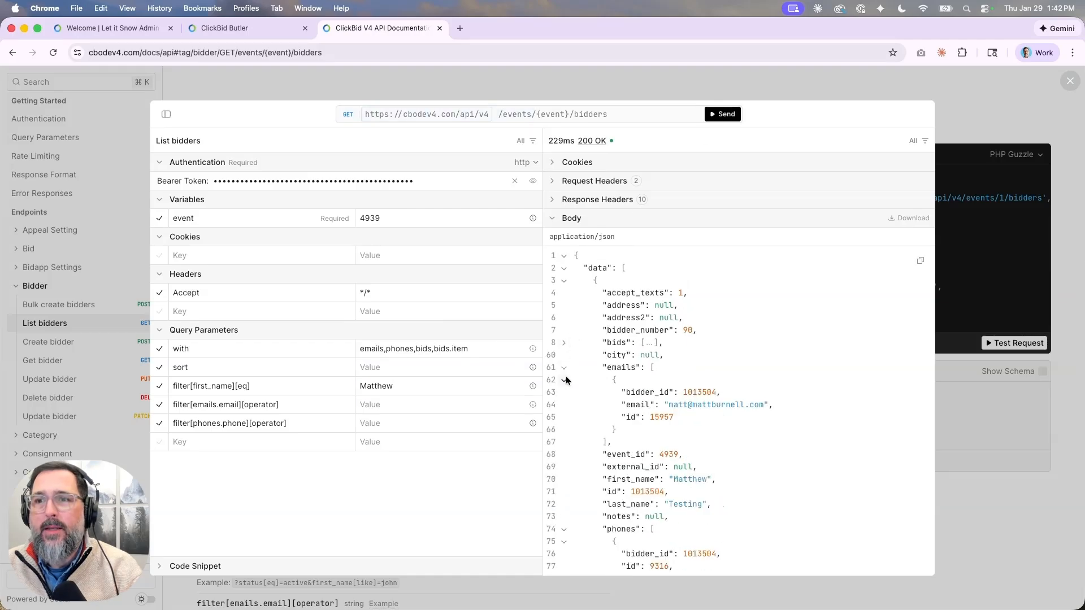
pyautogui.click(564, 380)
pyautogui.click(564, 368)
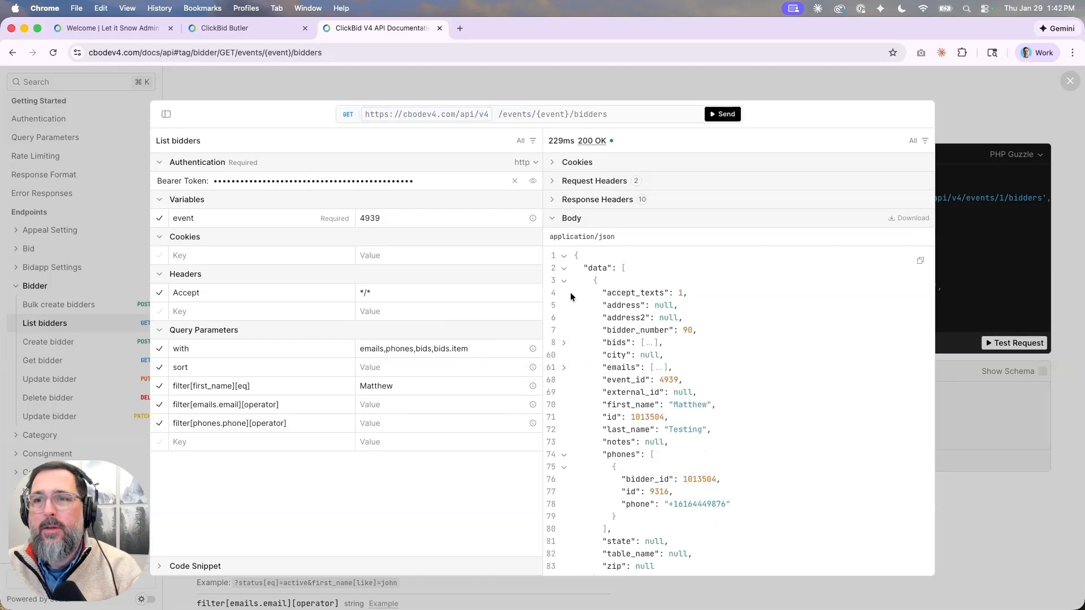
pyautogui.click(563, 455)
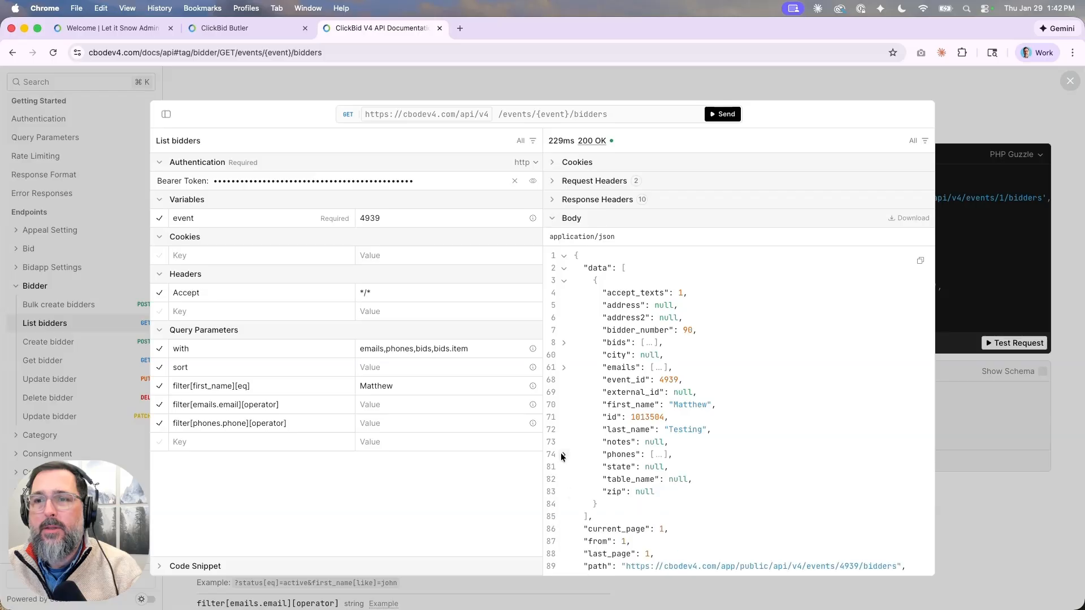
pyautogui.scroll(-2, 572, 460)
pyautogui.scroll(1, 573, 459)
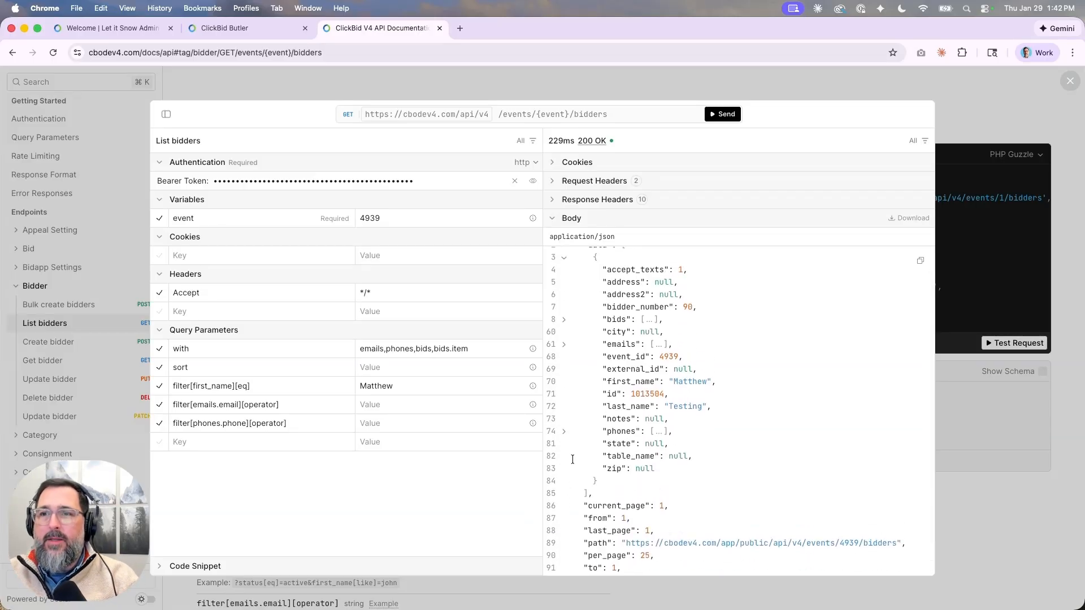
pyautogui.scroll(1, 589, 408)
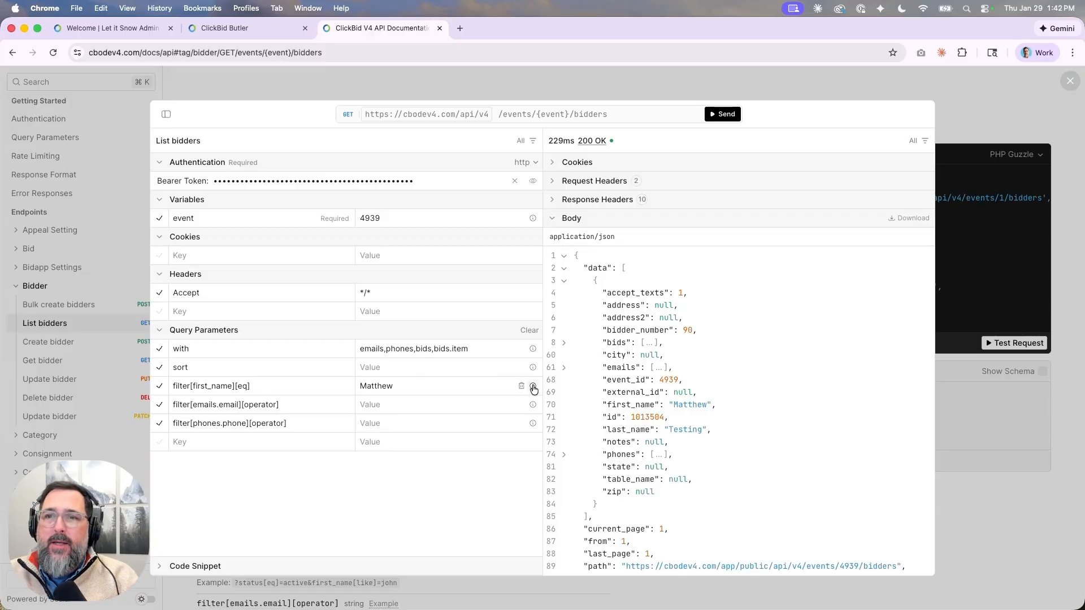
# Delete the filter[emails.email] and filter[phones.phone] rows and close the test request dialog.
pyautogui.moveTo(532, 386)
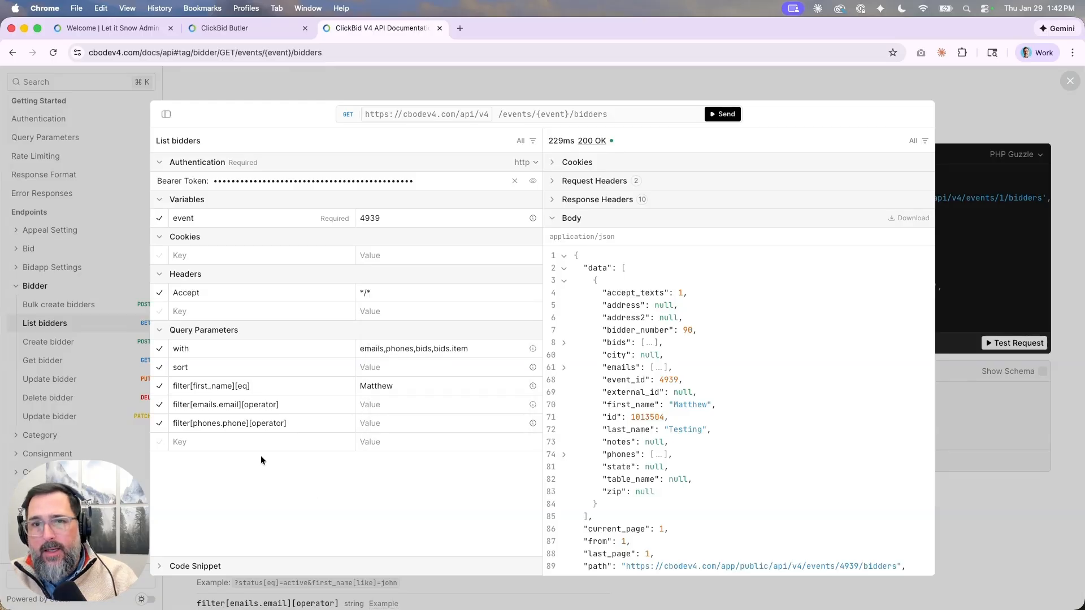
pyautogui.click(521, 405)
pyautogui.click(521, 405)
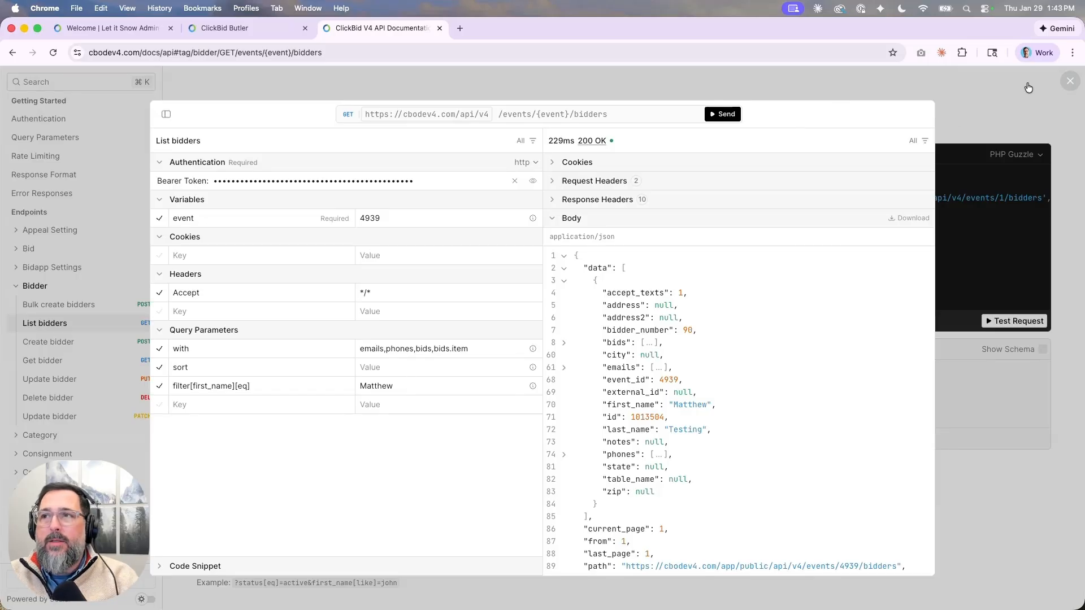
pyautogui.click(1004, 88)
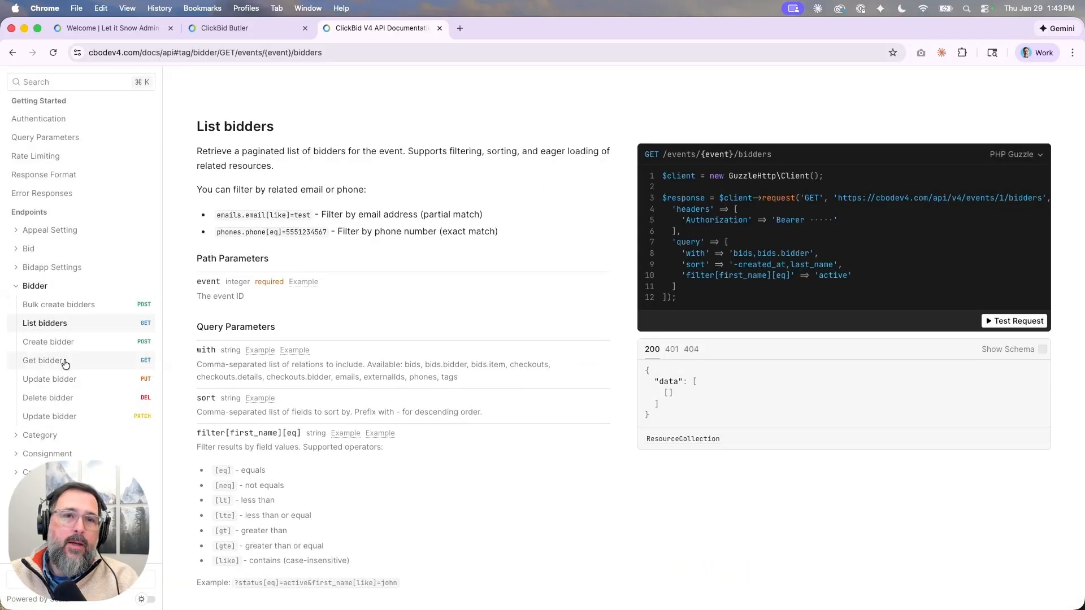
# Open the Place a bid docs under the Bid group and start its test request.
pyautogui.click(16, 252)
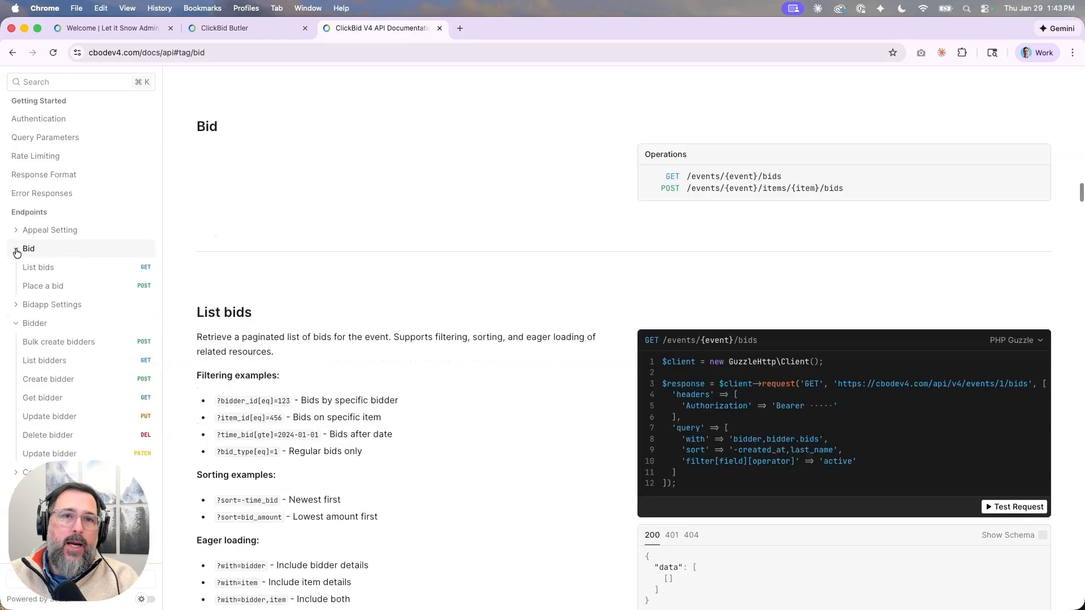
pyautogui.click(29, 287)
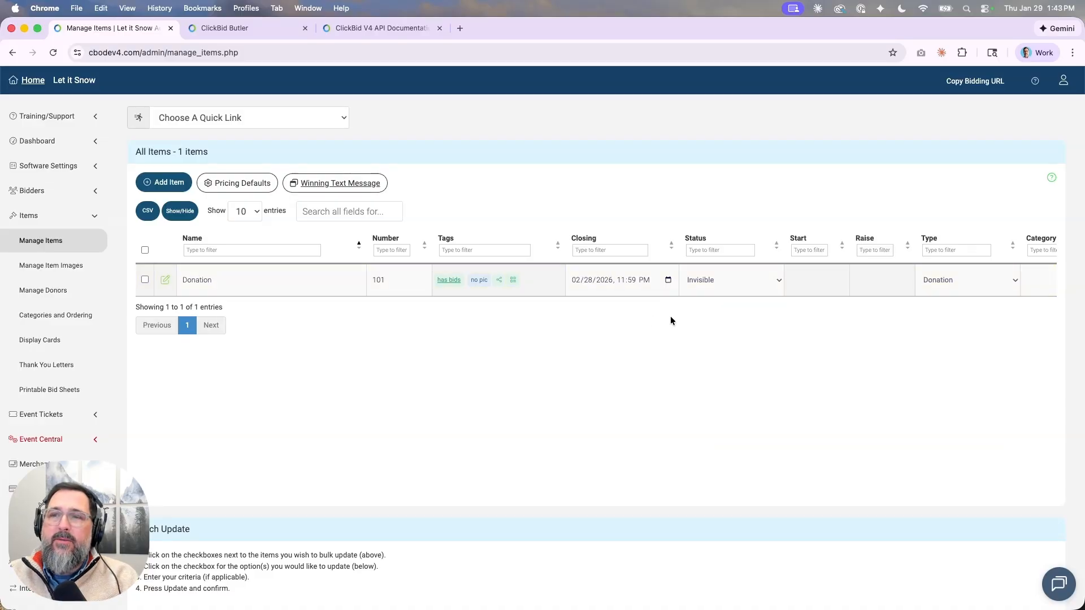
pyautogui.click(345, 28)
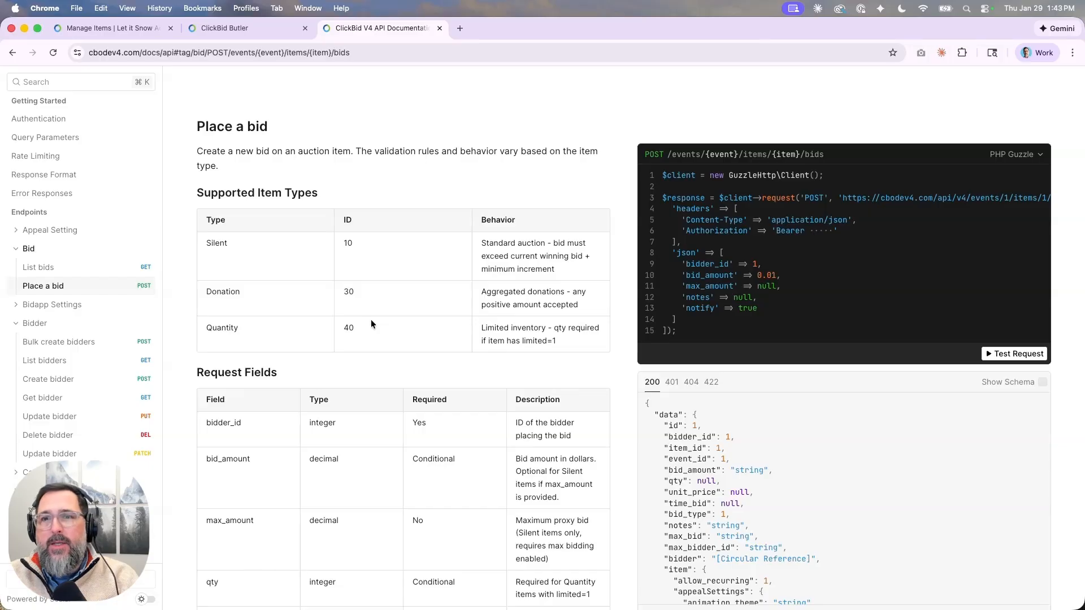
pyautogui.scroll(2, 369, 300)
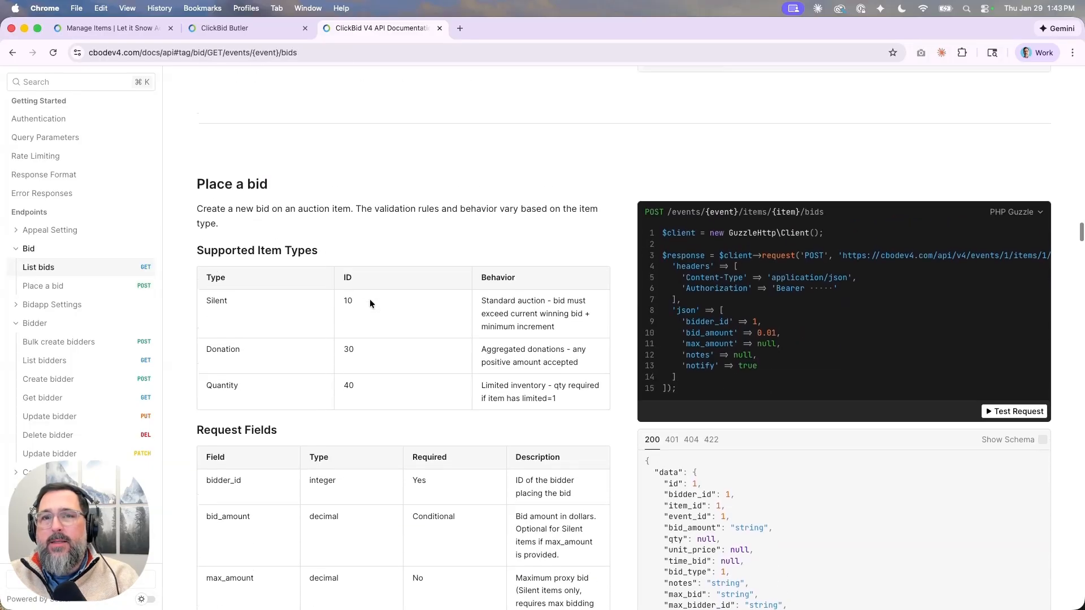
pyautogui.scroll(1, 320, 330)
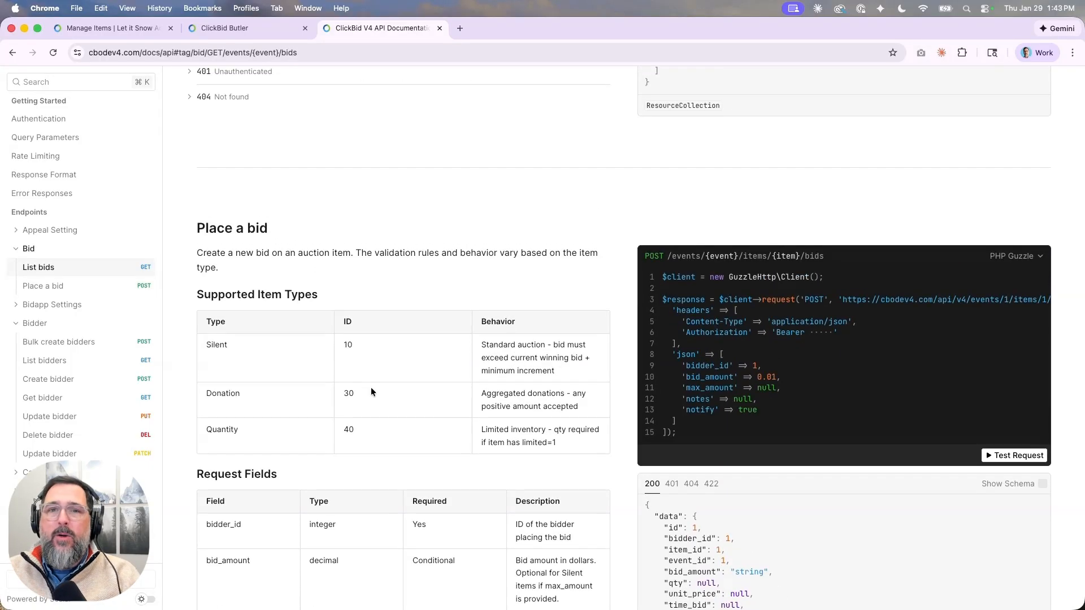
pyautogui.scroll(-2, 372, 389)
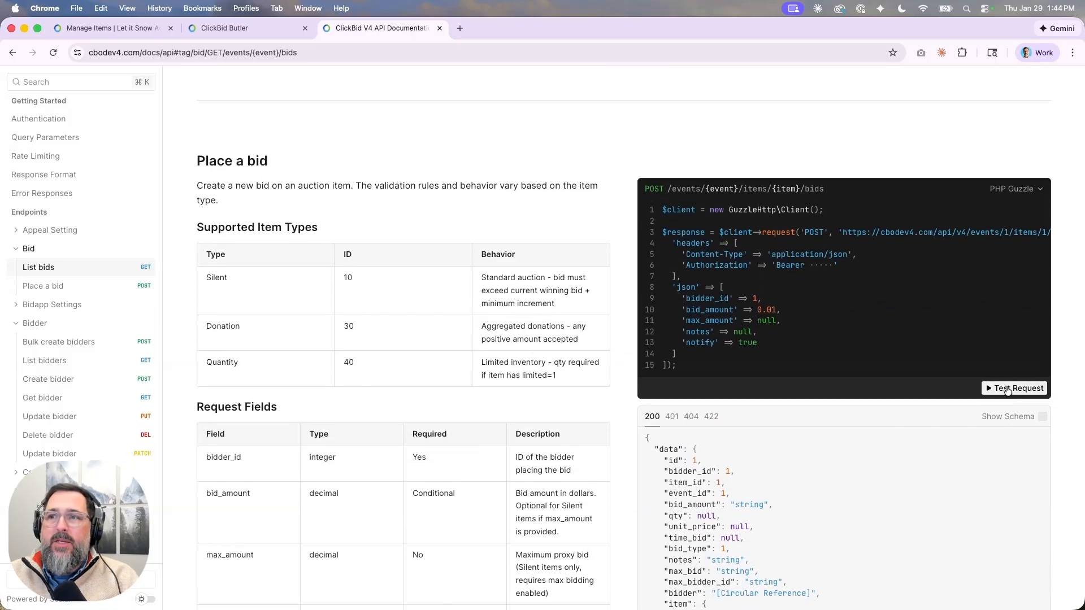
pyautogui.click(1007, 389)
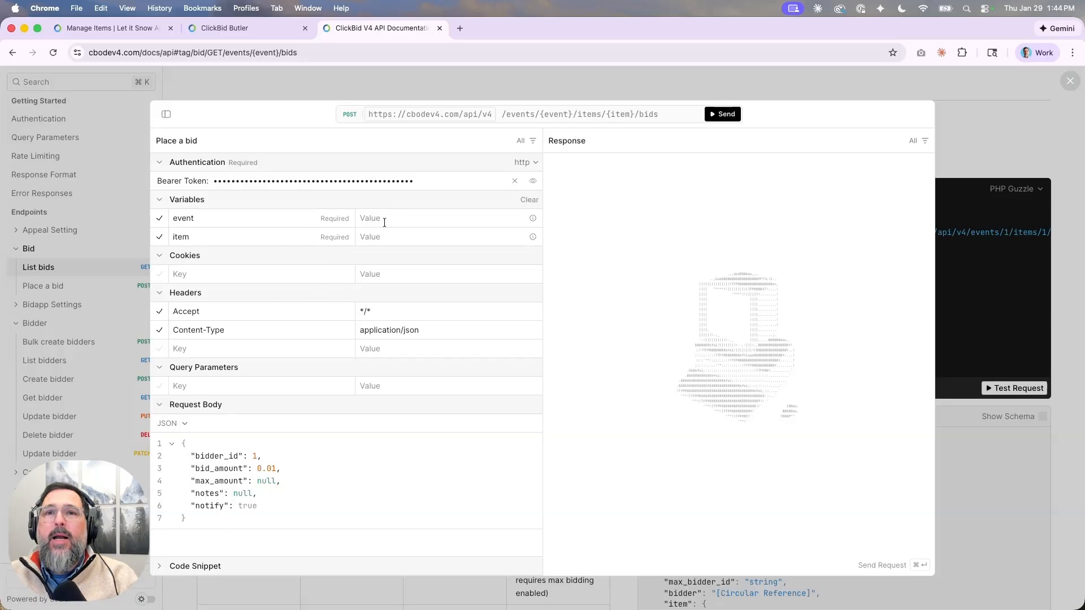
# Enter 10 as the Place a bid event value, then close the test dialog.
pyautogui.click(382, 219)
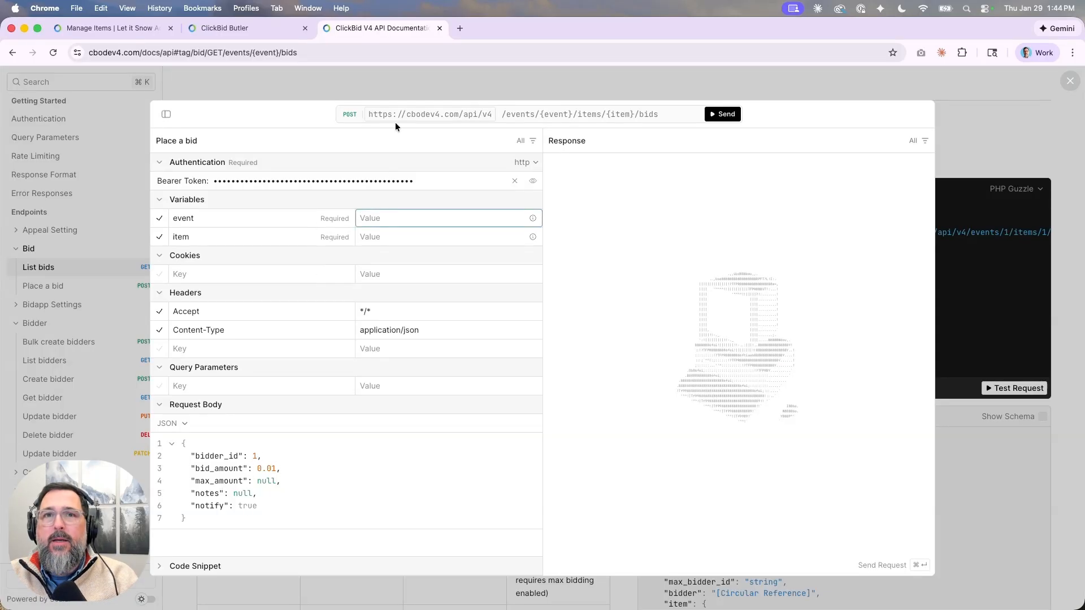
pyautogui.write('10')
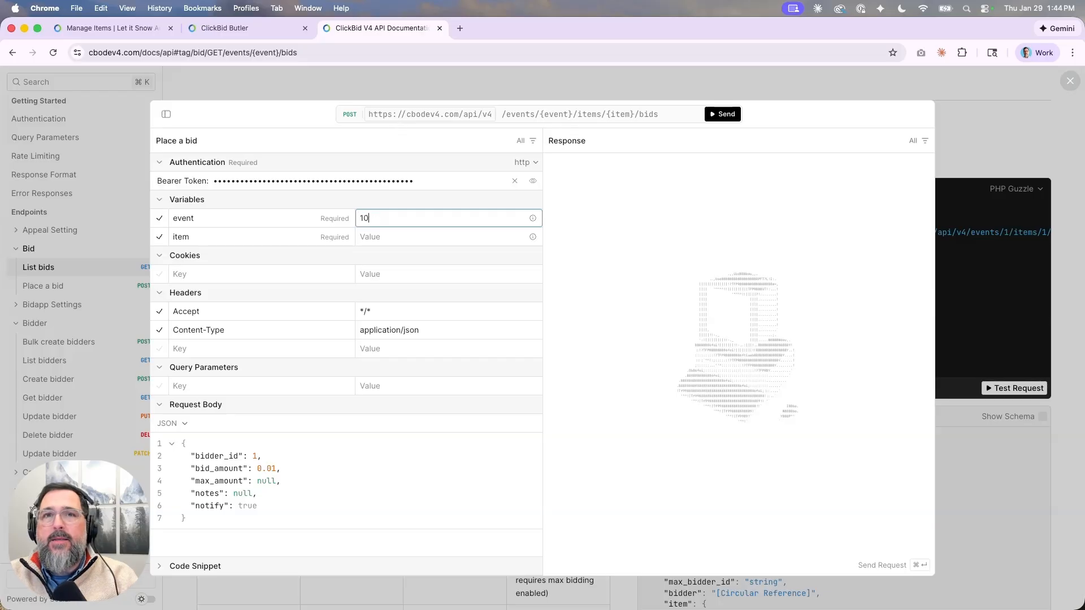
pyautogui.click(372, 237)
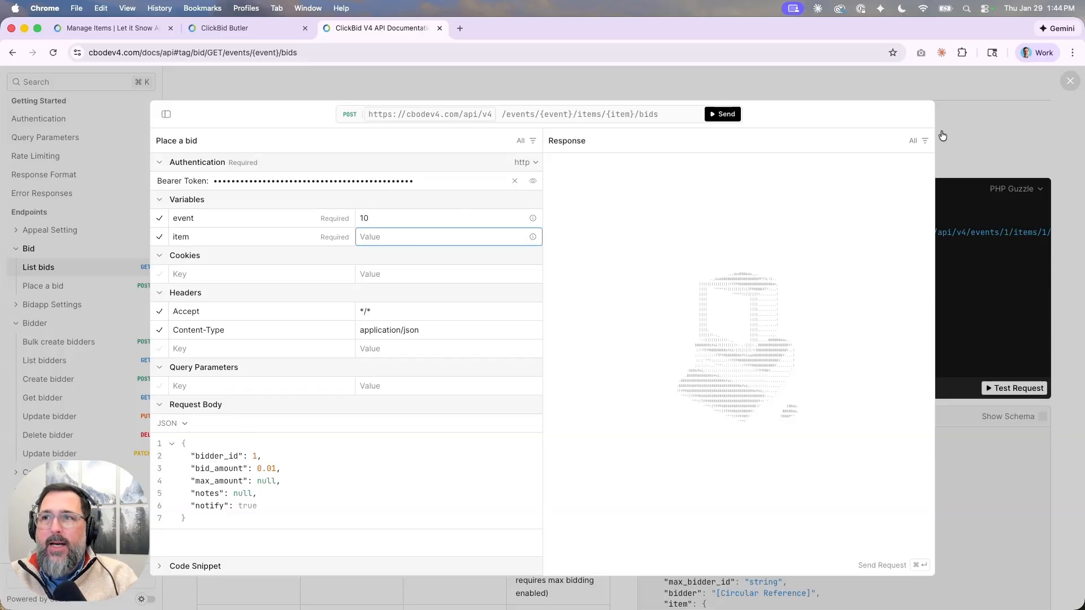
pyautogui.click(998, 94)
pyautogui.click(998, 93)
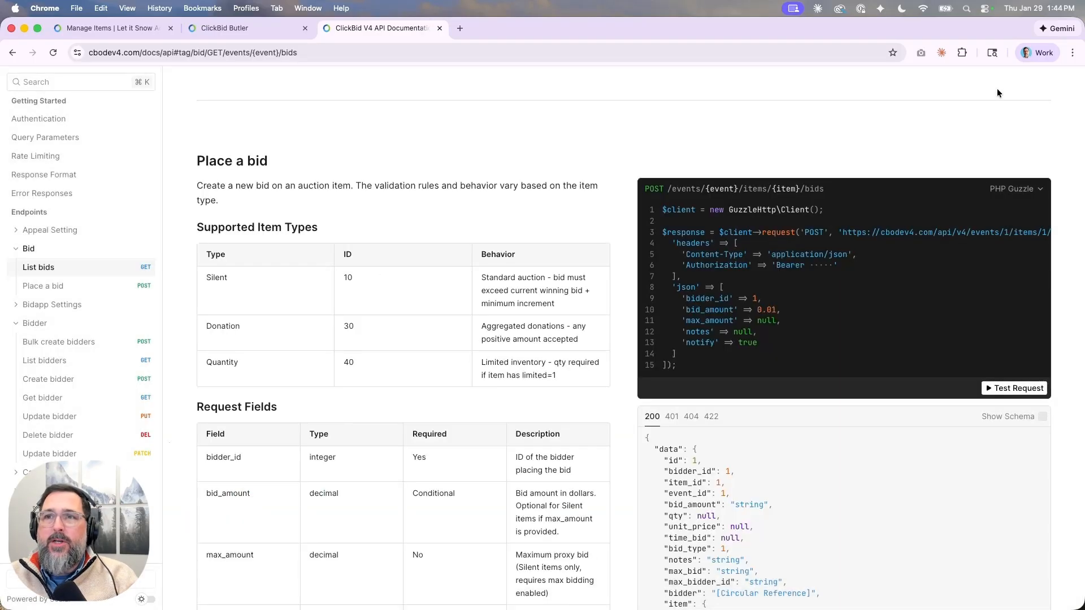
# Reopen the List bidders test request, remove the first-name filter and resend it unfiltered.
pyautogui.click(31, 365)
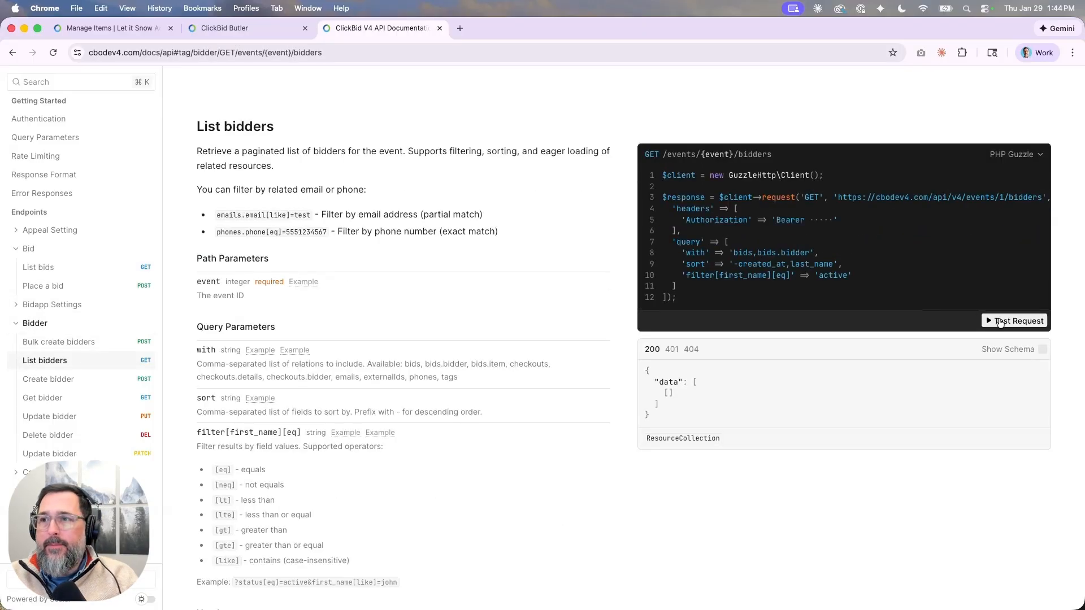
pyautogui.click(1004, 321)
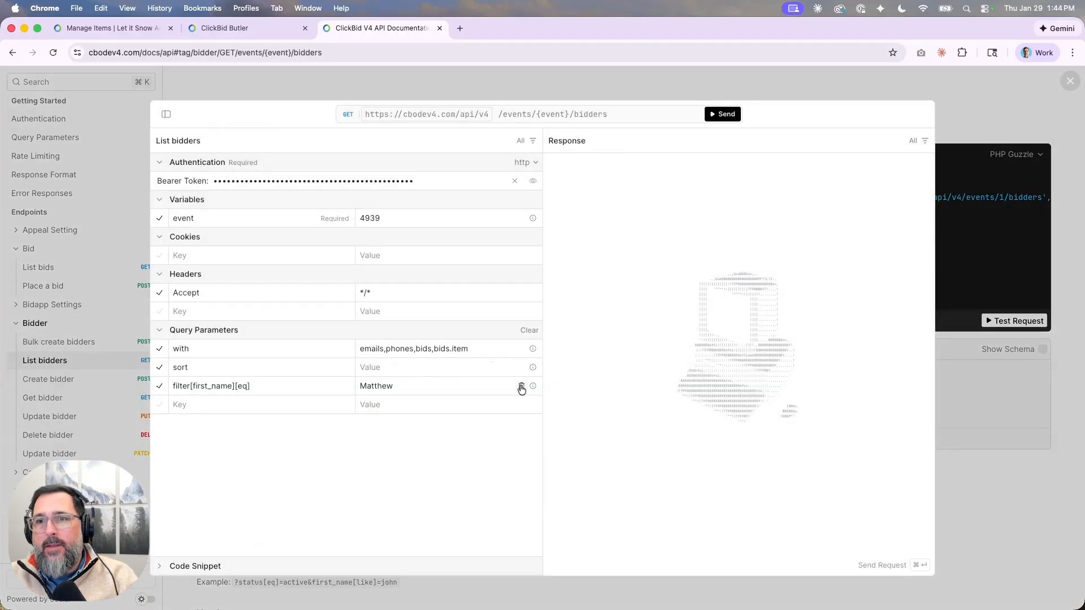
pyautogui.click(520, 386)
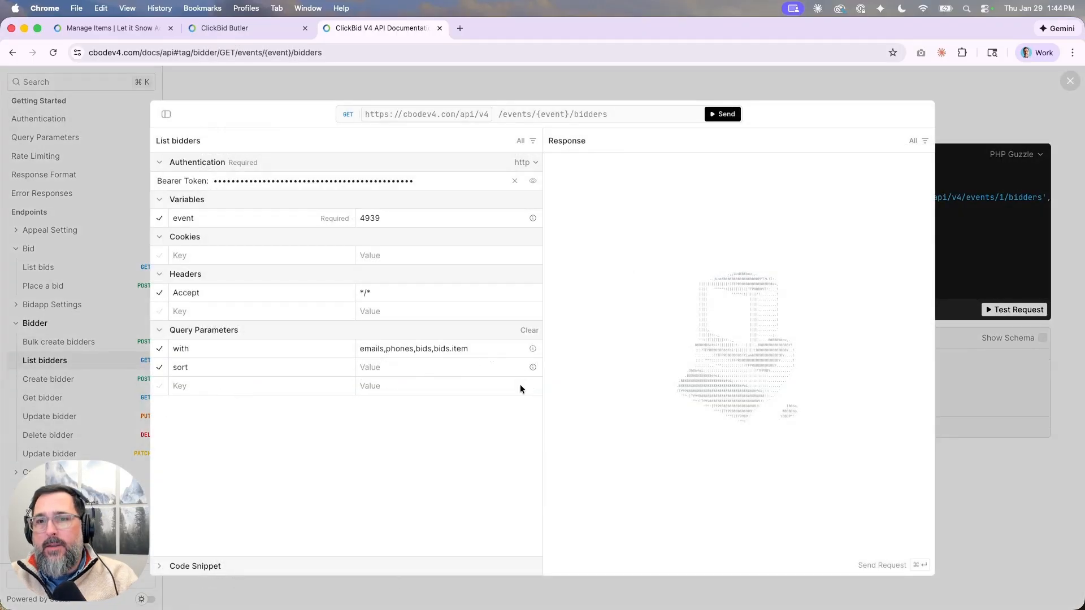
pyautogui.click(722, 115)
# Fold the response arrays, select bidder id 1013516, and close the request panel.
pyautogui.click(569, 342)
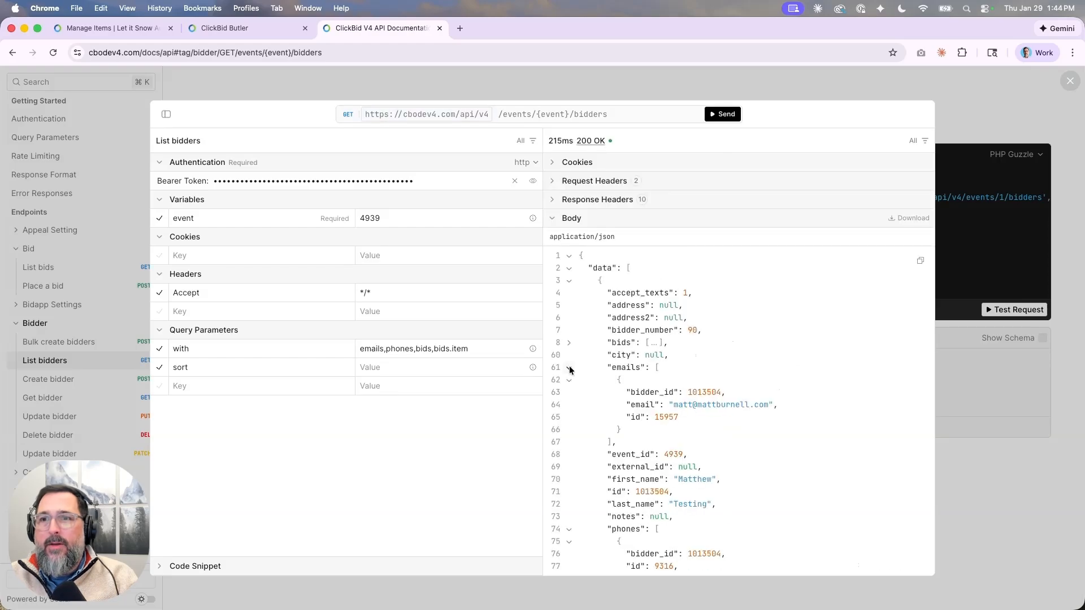
pyautogui.click(569, 367)
pyautogui.click(572, 450)
pyautogui.scroll(-1, 571, 449)
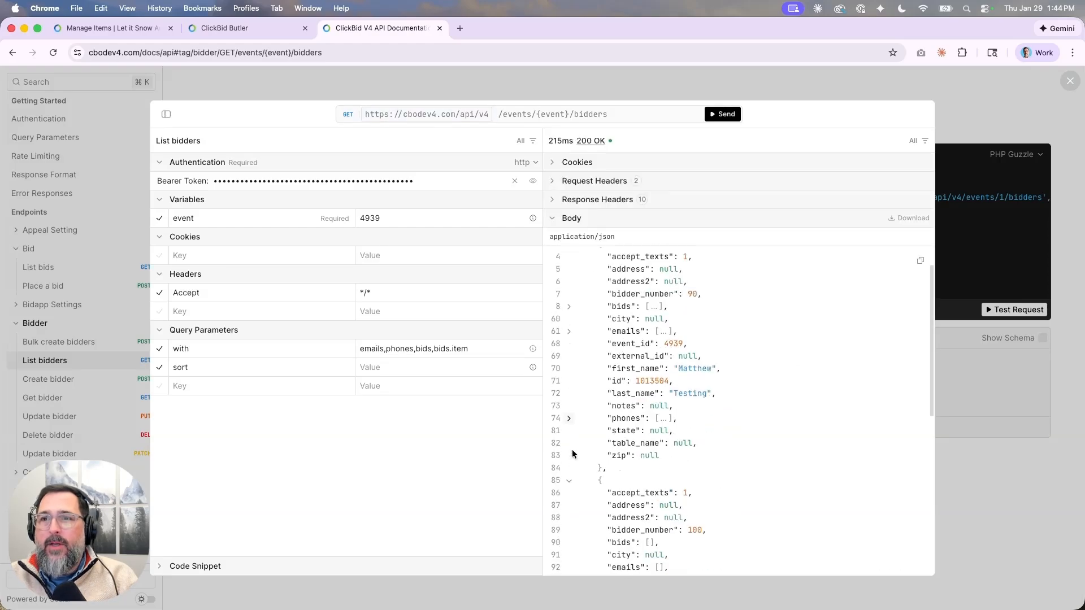
pyautogui.scroll(1, 572, 450)
pyautogui.scroll(-5, 649, 455)
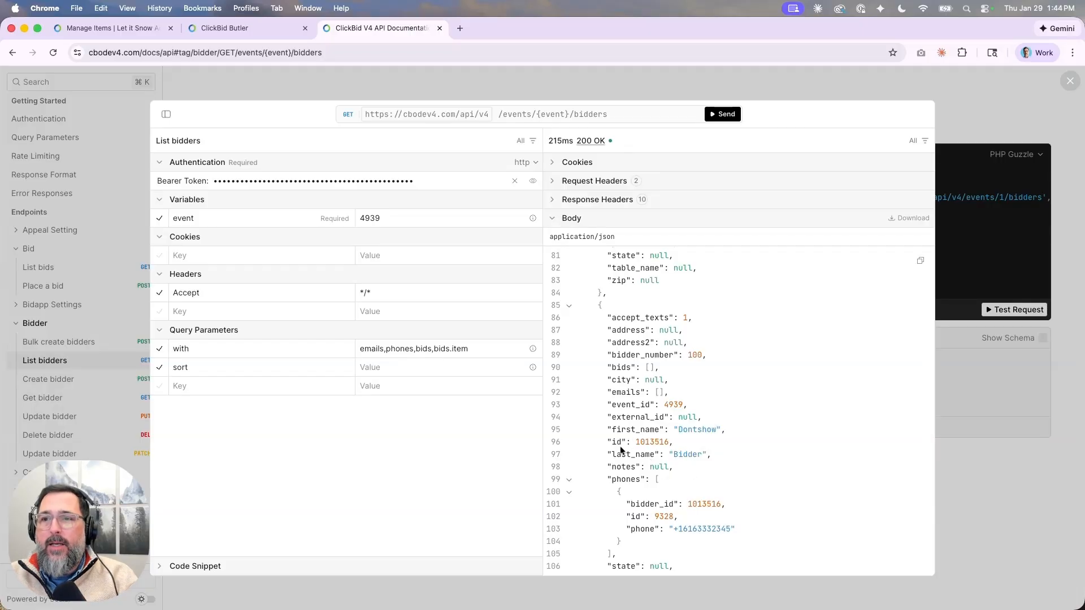
pyautogui.moveTo(635, 442); pyautogui.dragTo(670, 442)
pyautogui.press('super+c')
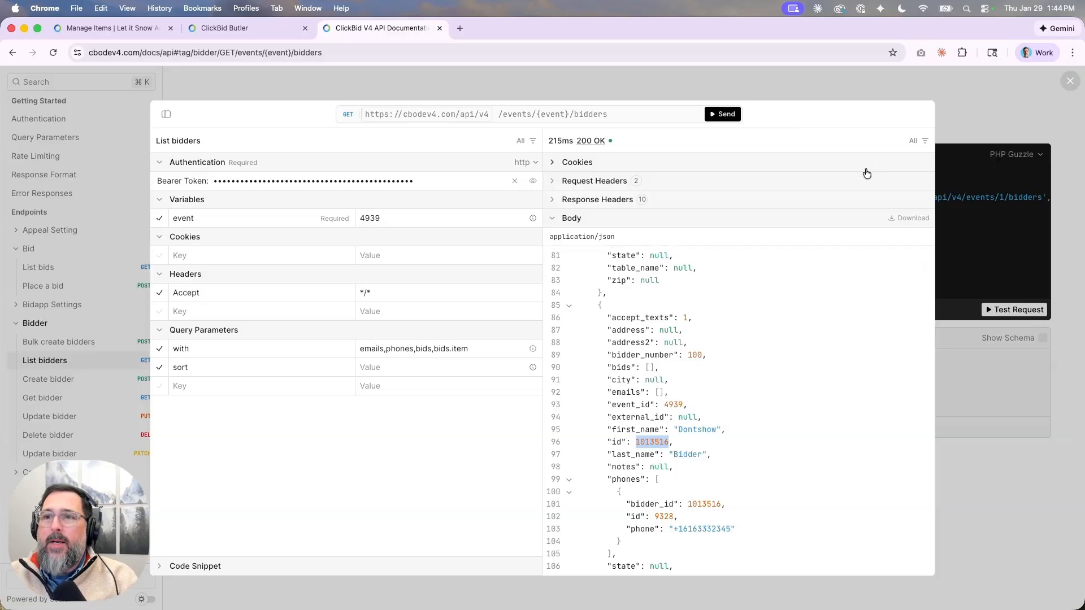
pyautogui.click(964, 113)
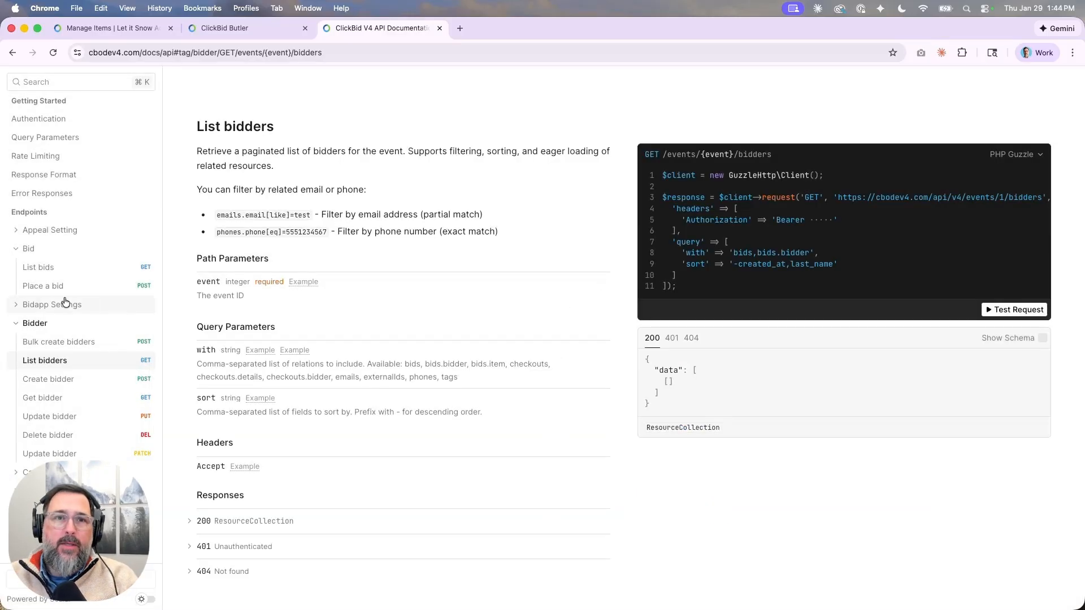
# Set the Place a bid body to bidder_id 1013516 and bid_amount 100, removing max_amount, notes and notify.
pyautogui.click(30, 285)
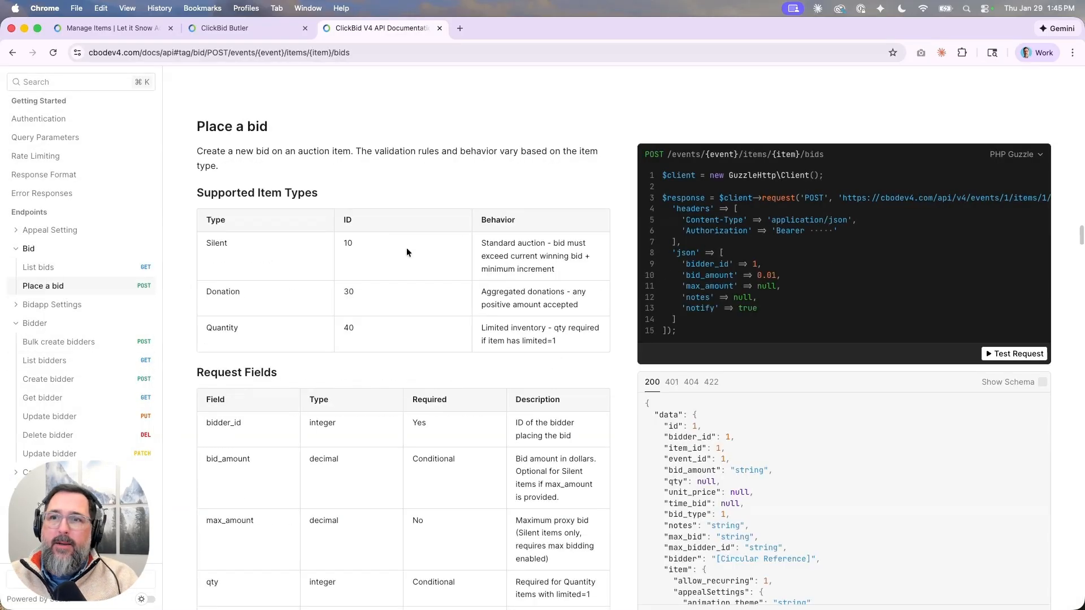
pyautogui.click(991, 354)
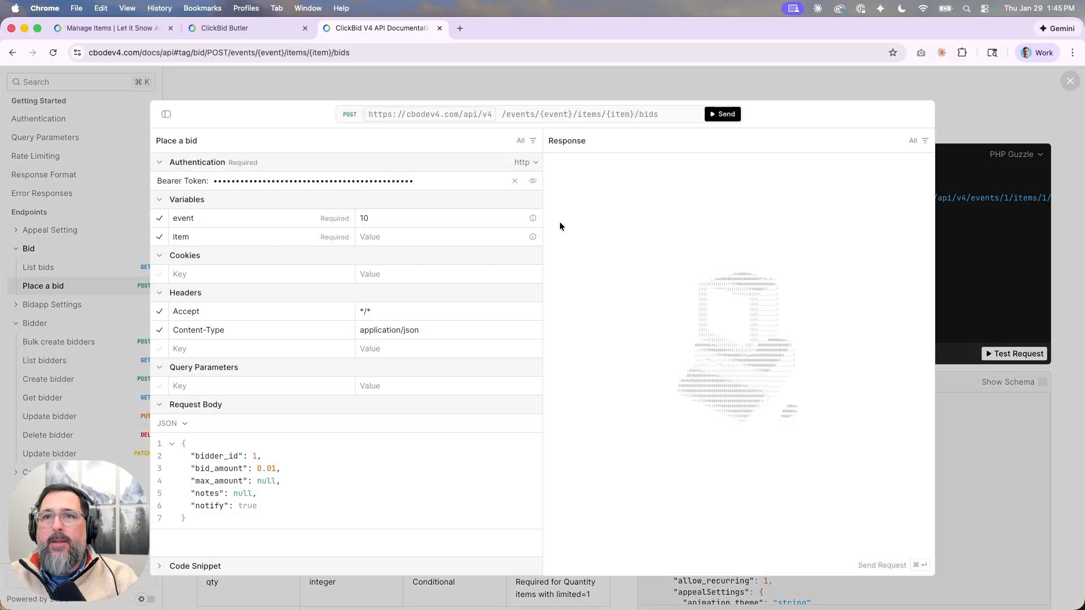
pyautogui.click(258, 455)
pyautogui.press('BackSpace')
pyautogui.press('super+v')
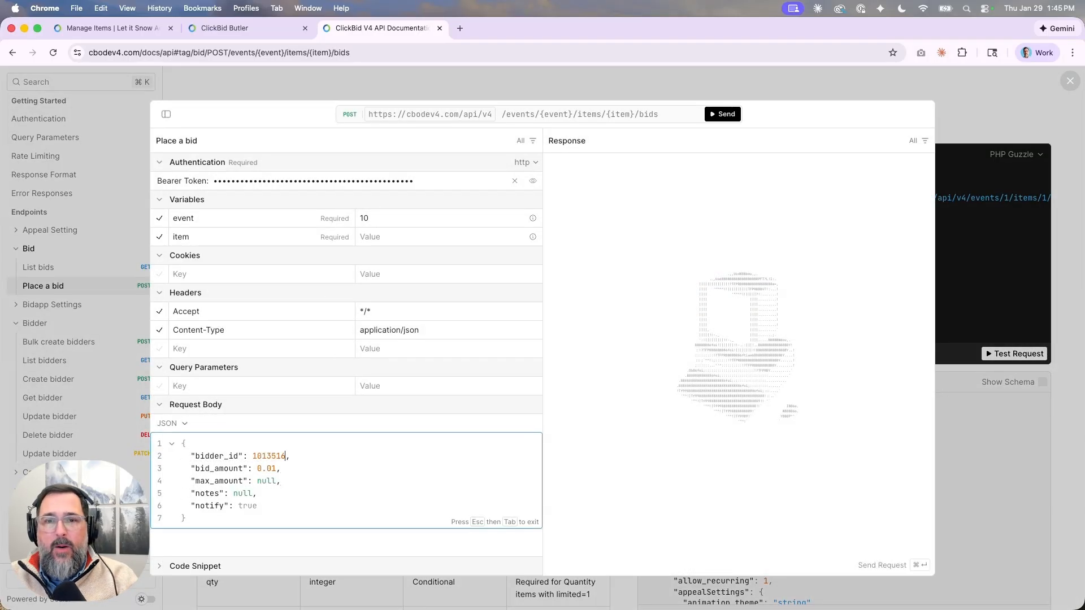
pyautogui.press('BackSpace')
pyautogui.press('BackSpace')
pyautogui.press('BackSpace')
pyautogui.press('BackSpace')
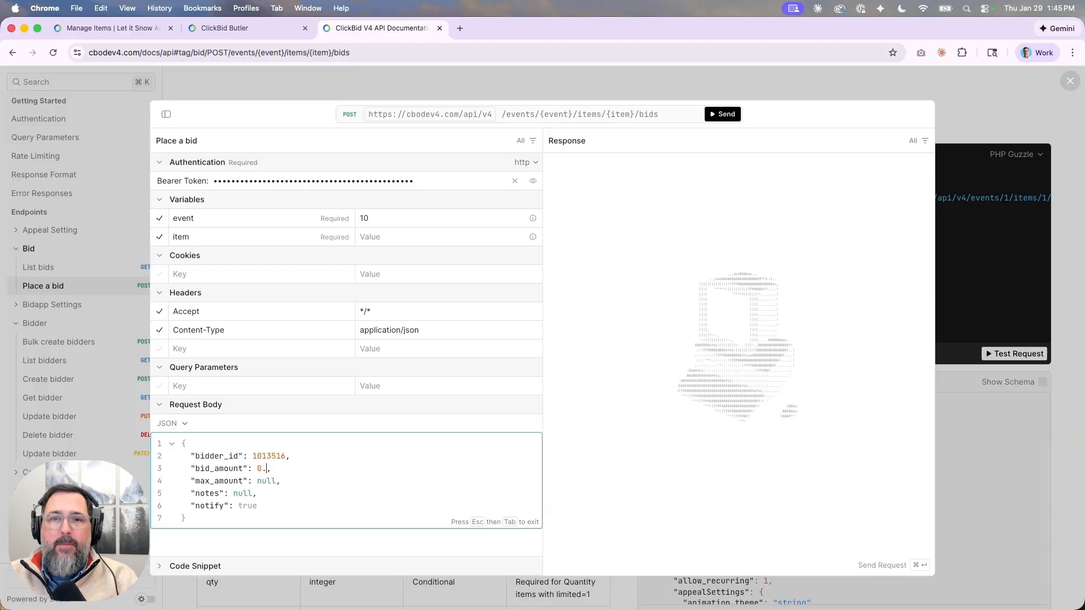
pyautogui.write('100')
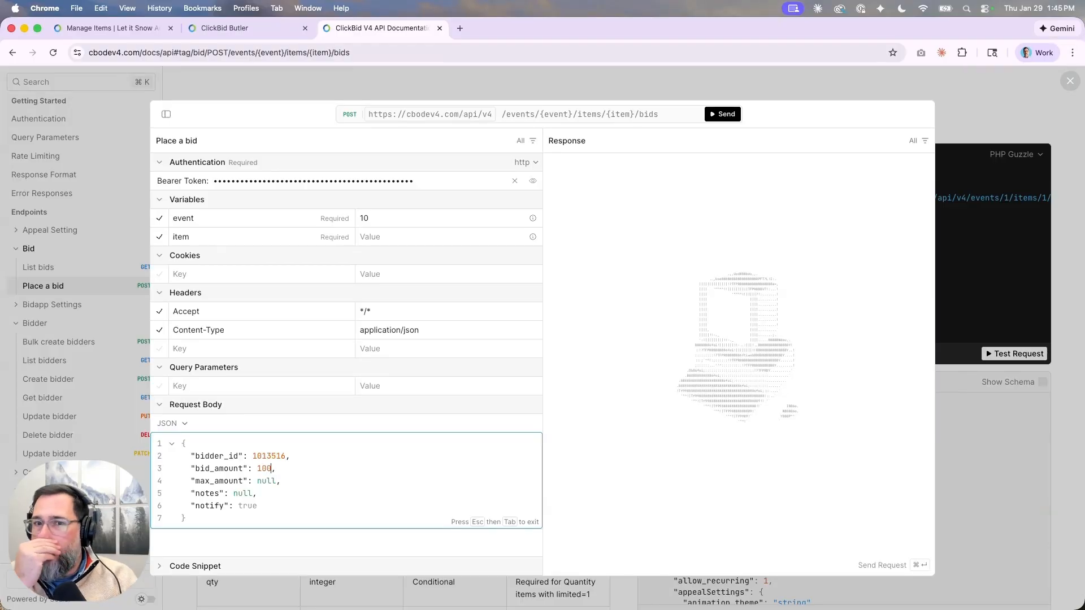
pyautogui.hotkey('shift', 'Down')
pyautogui.hotkey('shift', 'Down')
pyautogui.hotkey('shift', 'Down')
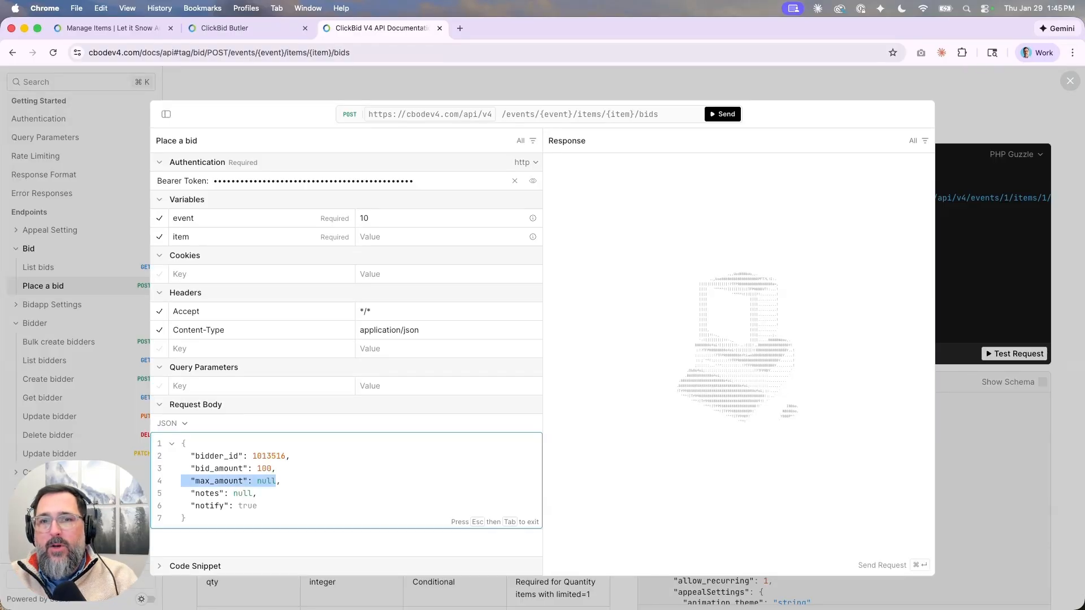
pyautogui.press('BackSpace')
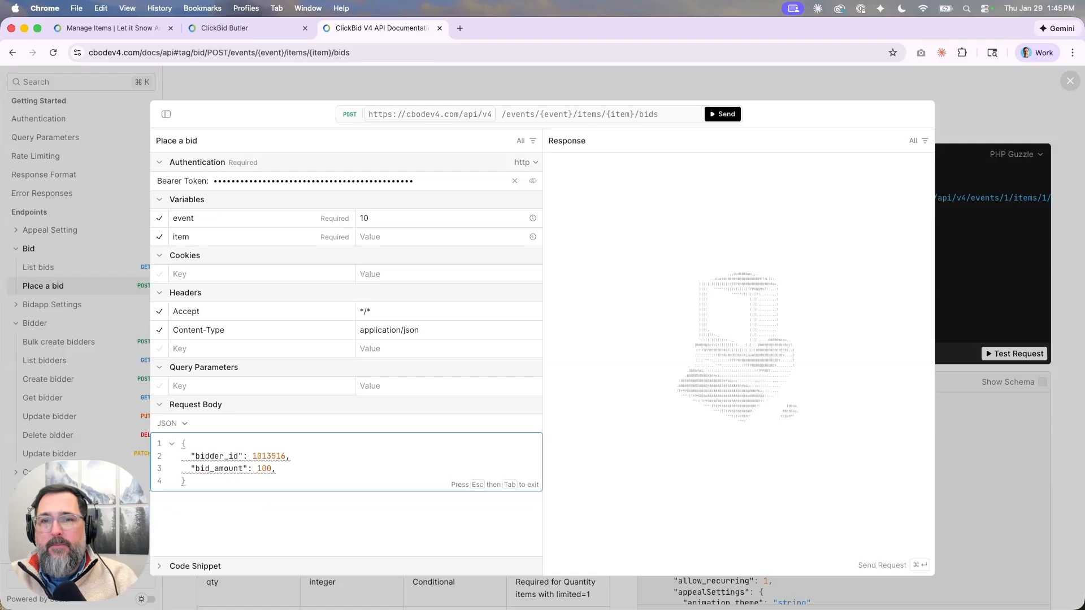
pyautogui.press('BackSpace')
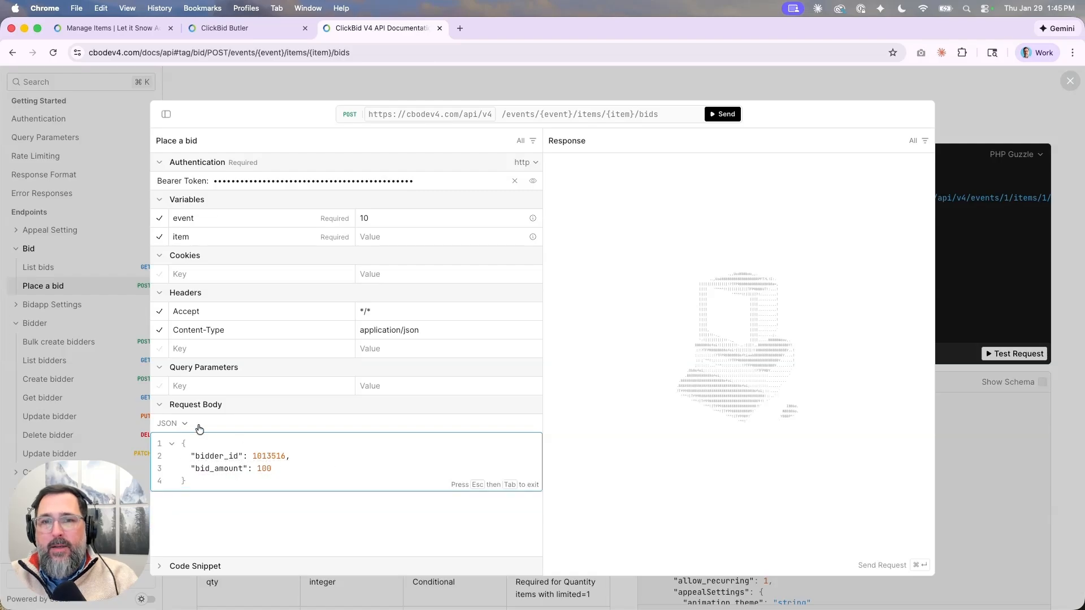
pyautogui.write(',')
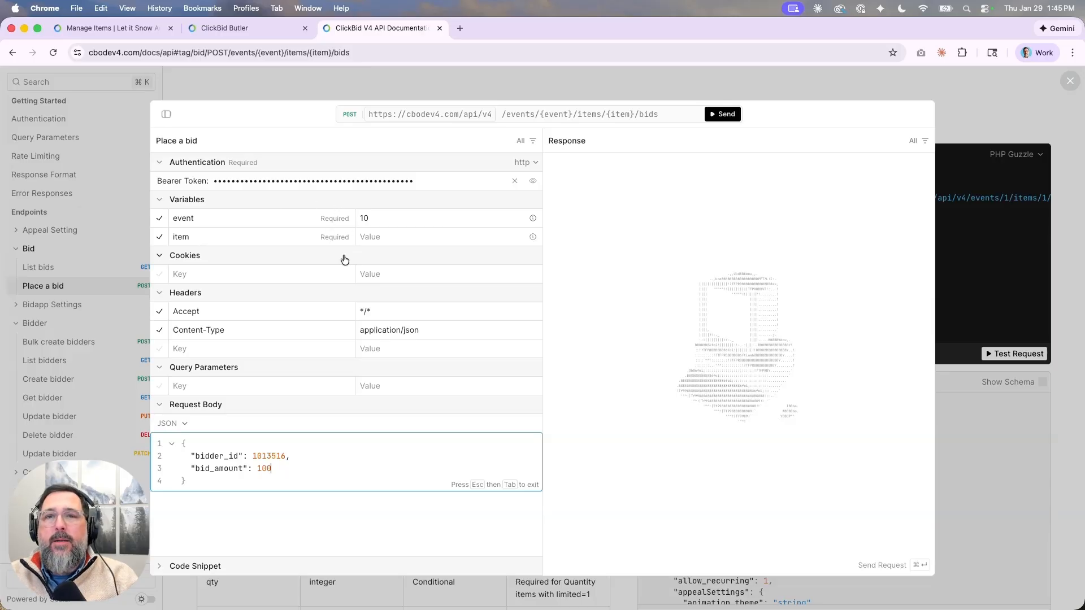
# Close the Place a bid panel and bring up the List items documentation under Item.
pyautogui.click(593, 84)
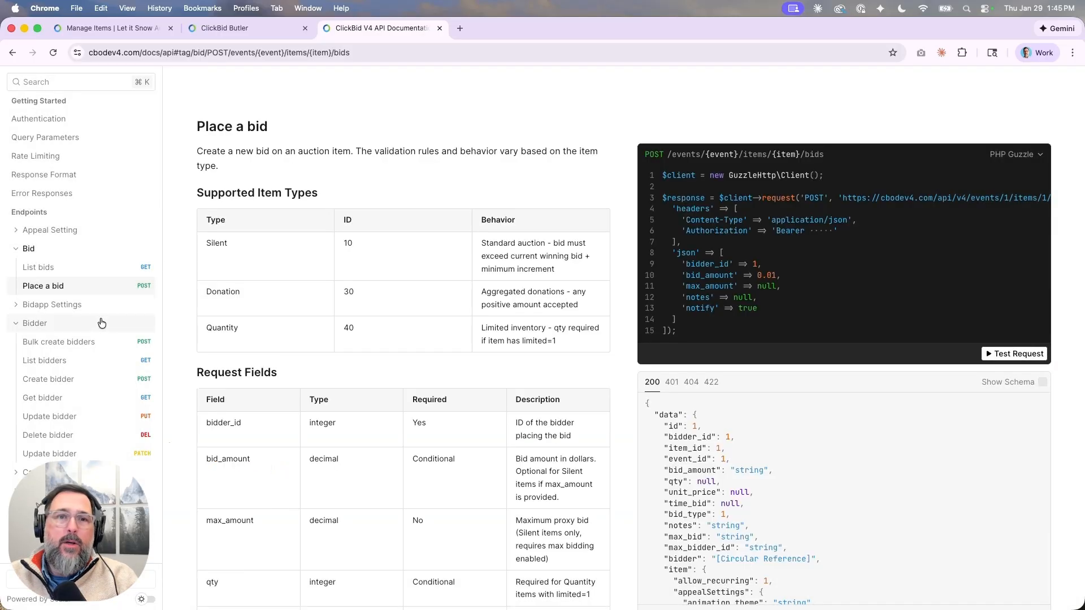
pyautogui.scroll(-5, 80, 336)
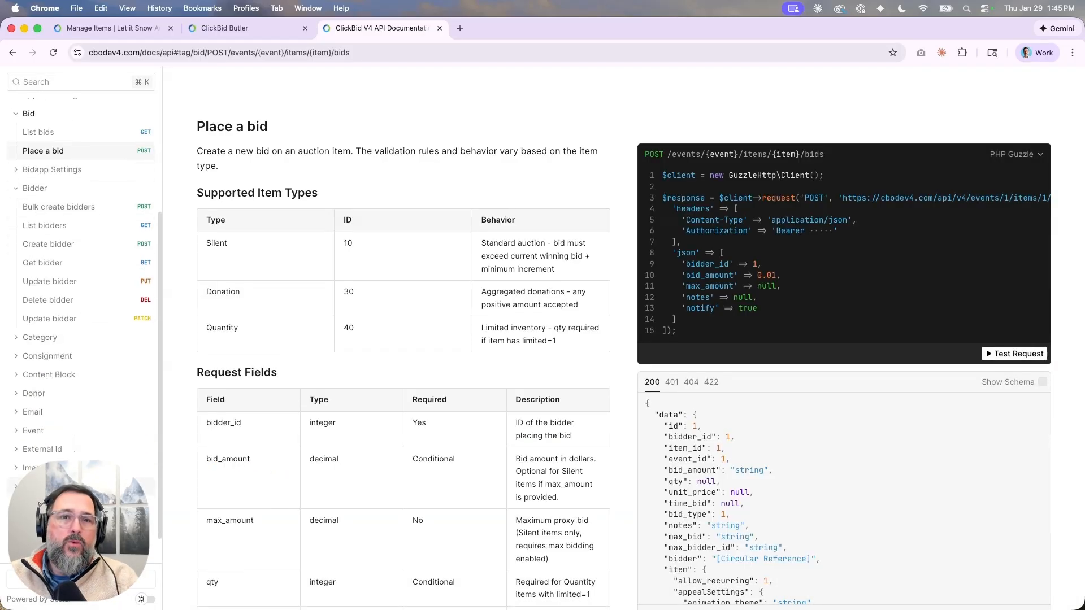
pyautogui.click(103, 488)
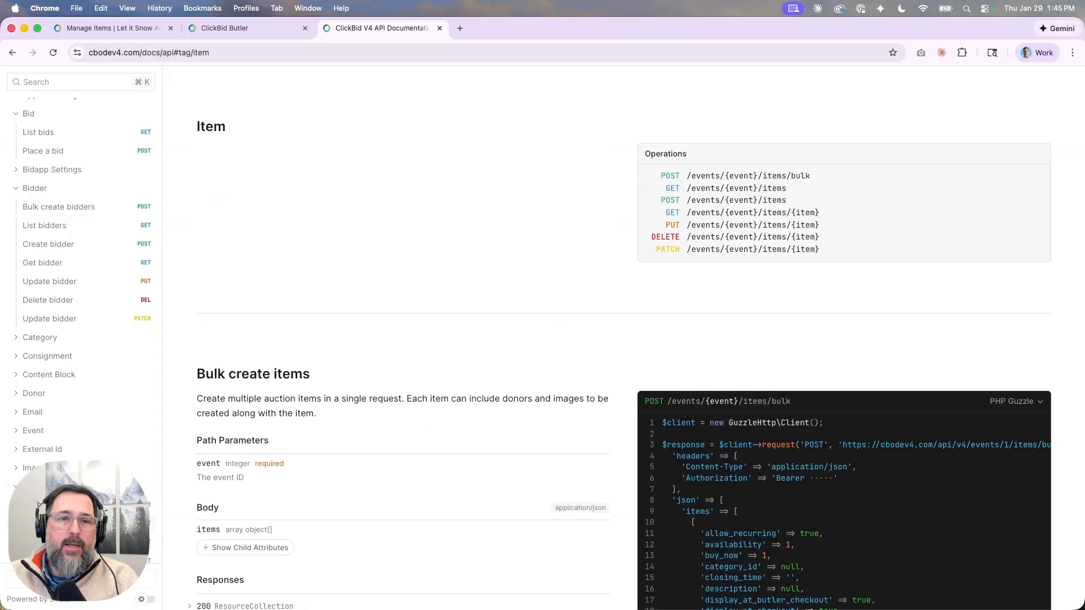
pyautogui.click(84, 524)
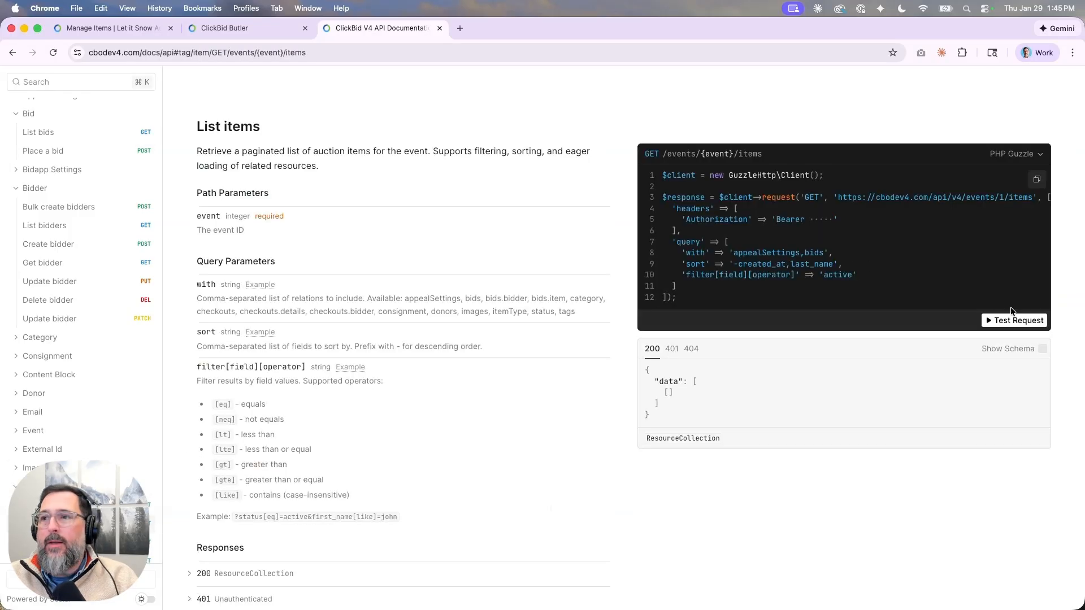
# Send a List items test request for event 10, which returns 401 Unauthorized.
pyautogui.click(1017, 321)
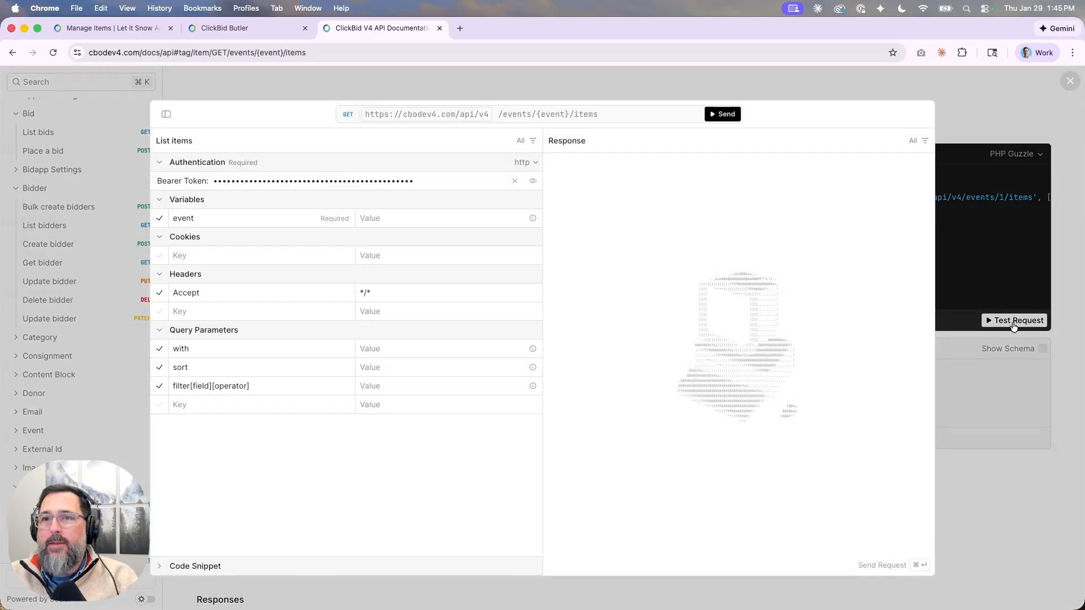
pyautogui.click(392, 219)
pyautogui.write('10')
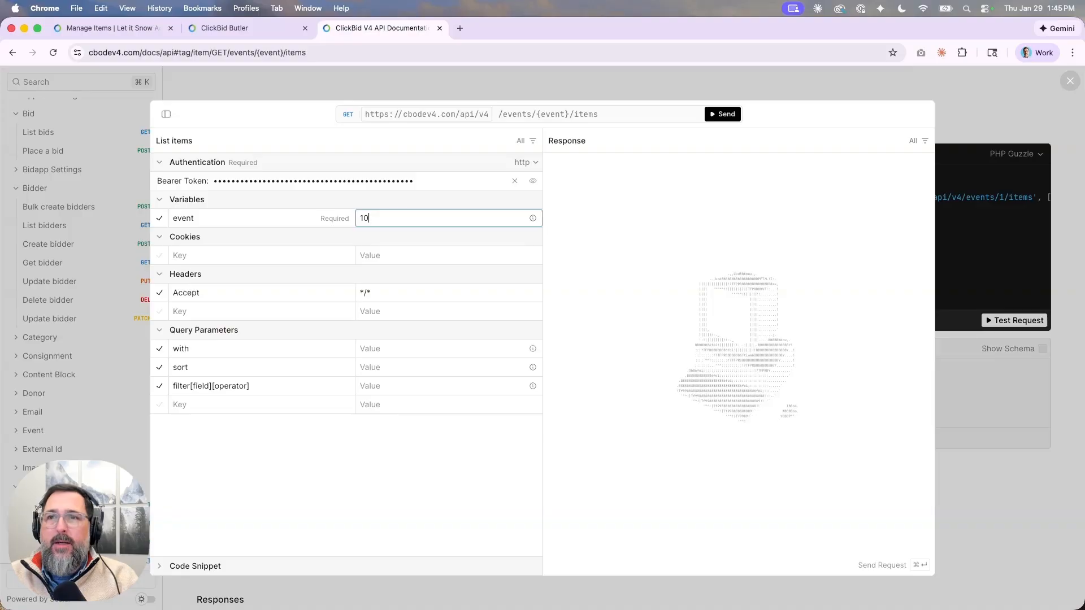
pyautogui.click(723, 114)
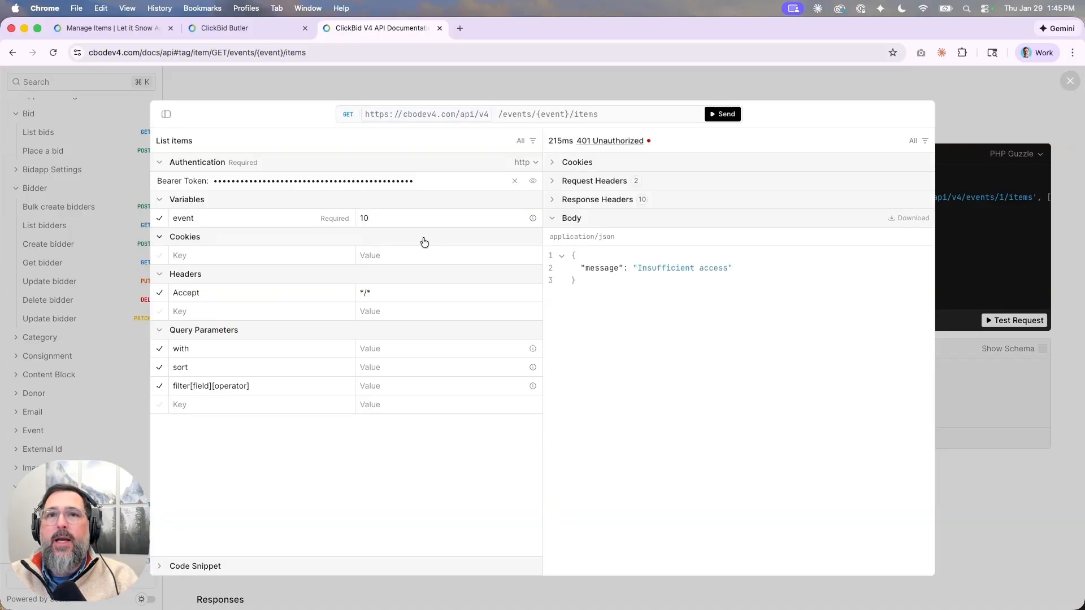
# Change the List items event variable from 10 to 4939.
pyautogui.click(413, 218)
pyautogui.press('BackSpace')
pyautogui.press('BackSpace')
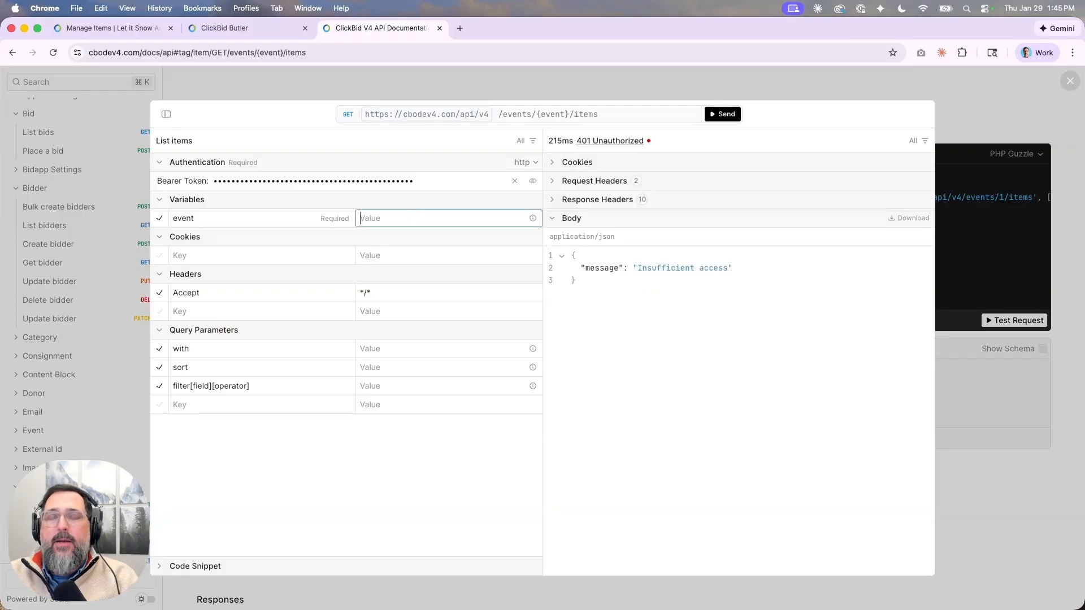
pyautogui.write('4939')
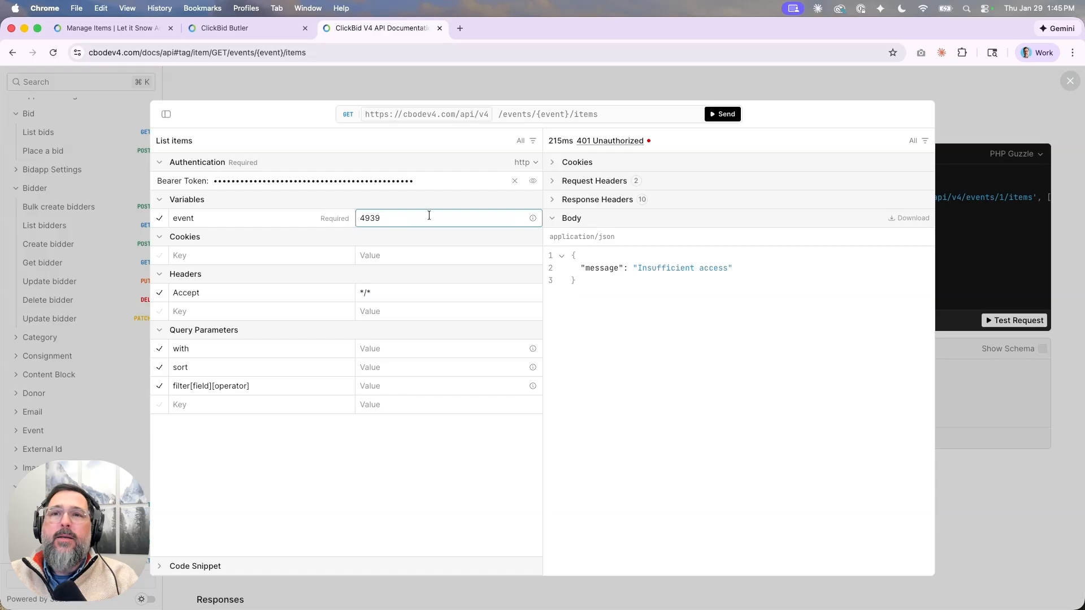
pyautogui.click(441, 204)
pyautogui.click(442, 204)
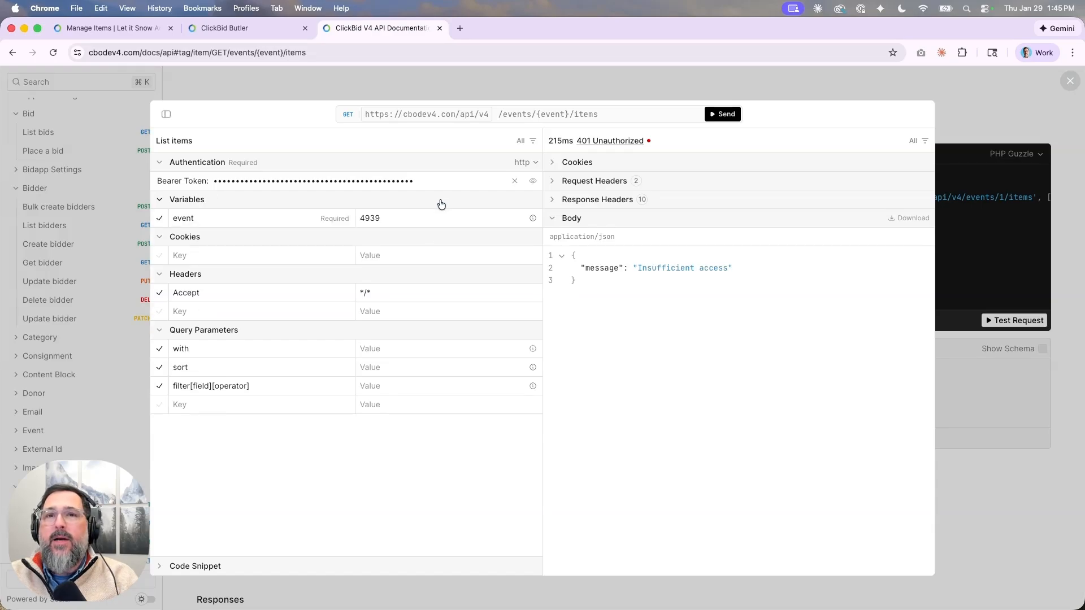
# Send List items for event 4939, select Donation item id 549690 in the 200 OK response, then close the panel.
pyautogui.click(725, 114)
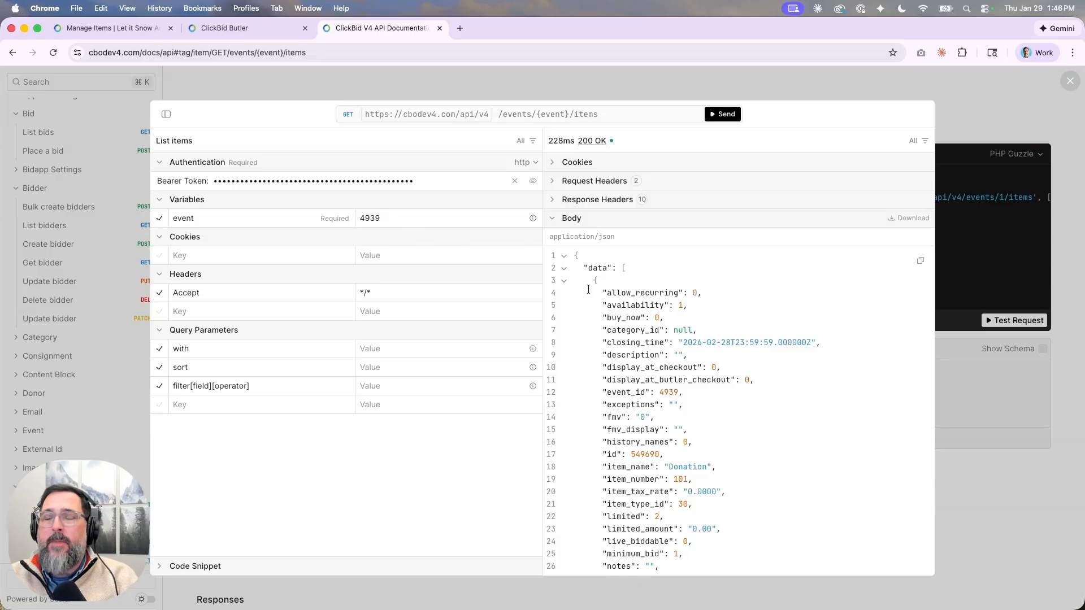
pyautogui.scroll(-5, 624, 383)
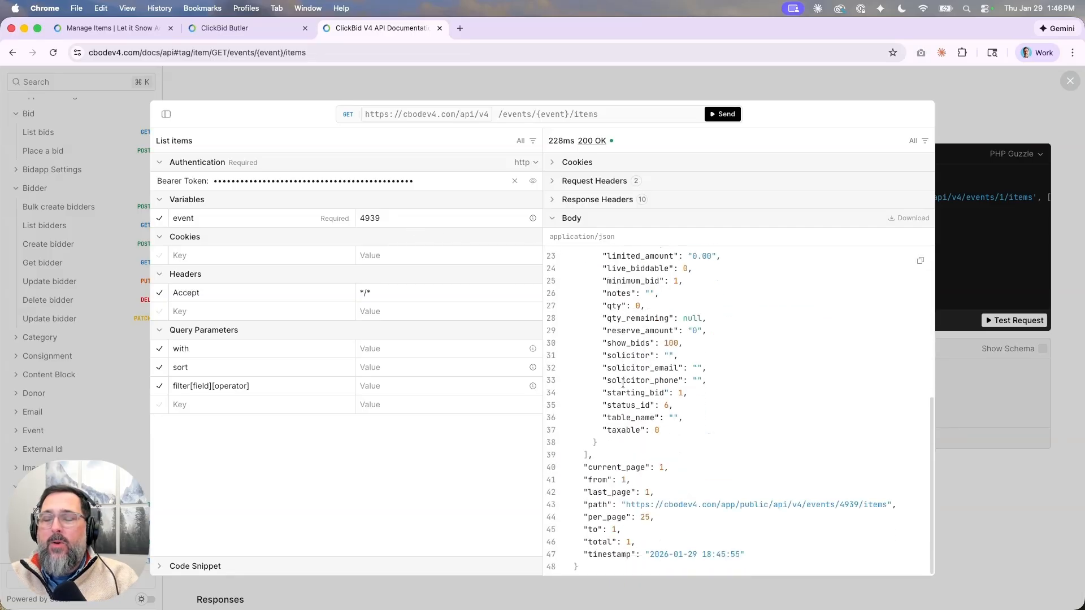
pyautogui.scroll(5, 623, 383)
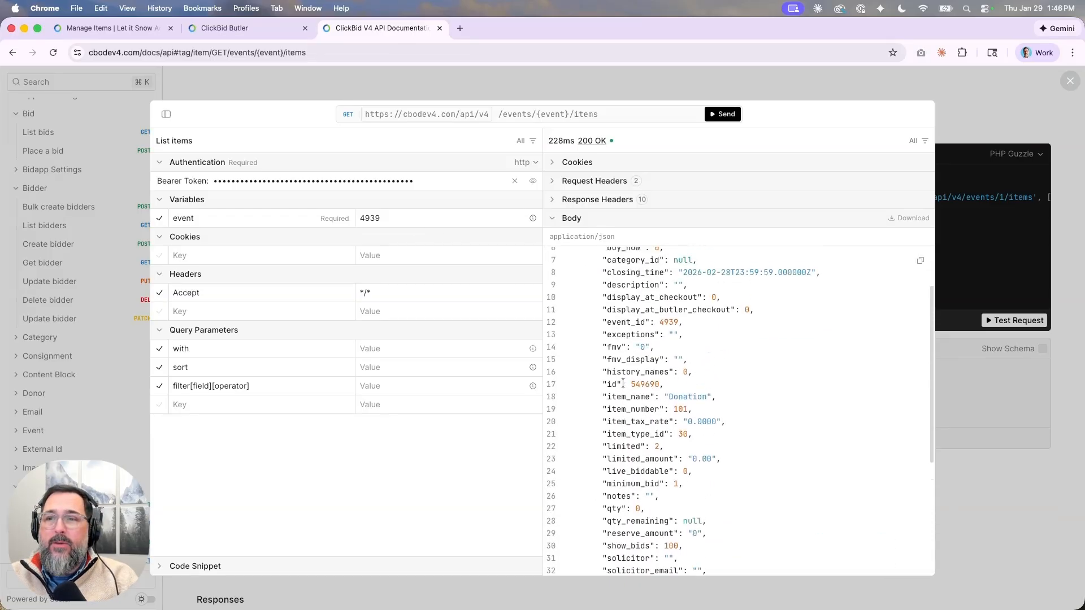
pyautogui.moveTo(630, 441); pyautogui.dragTo(661, 442)
pyautogui.press('super+c')
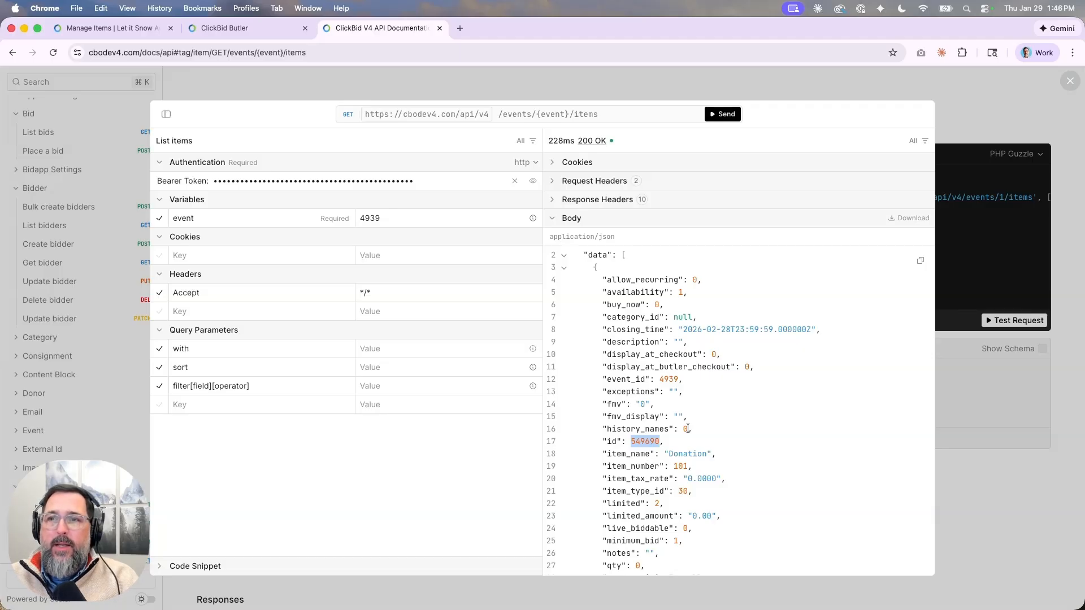
pyautogui.click(980, 103)
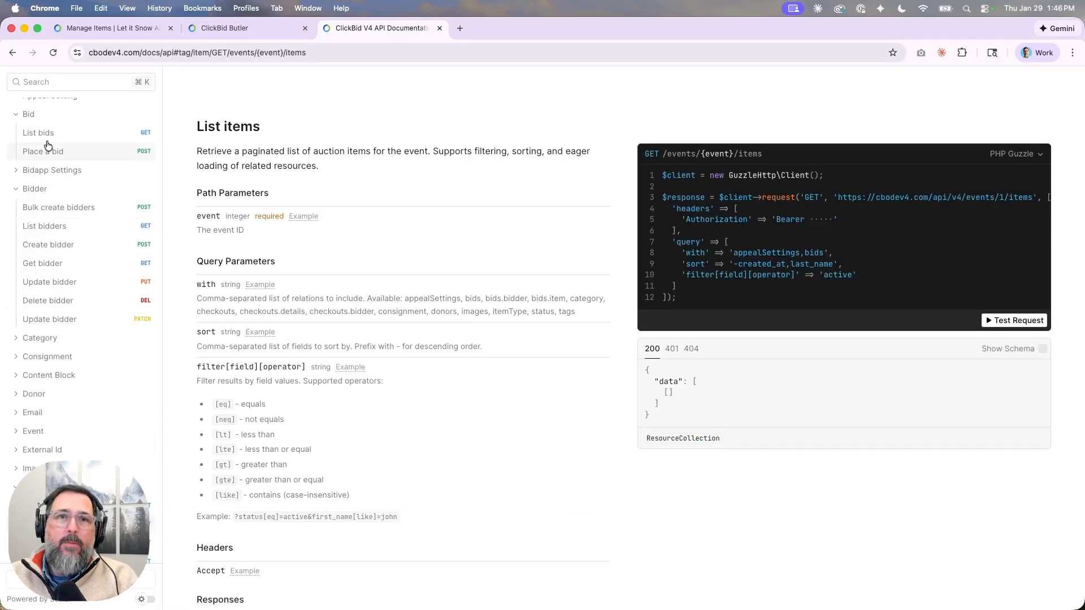
pyautogui.scroll(2, 46, 162)
# Send a Place a bid test request with item id 549690 pasted in.
pyautogui.click(41, 211)
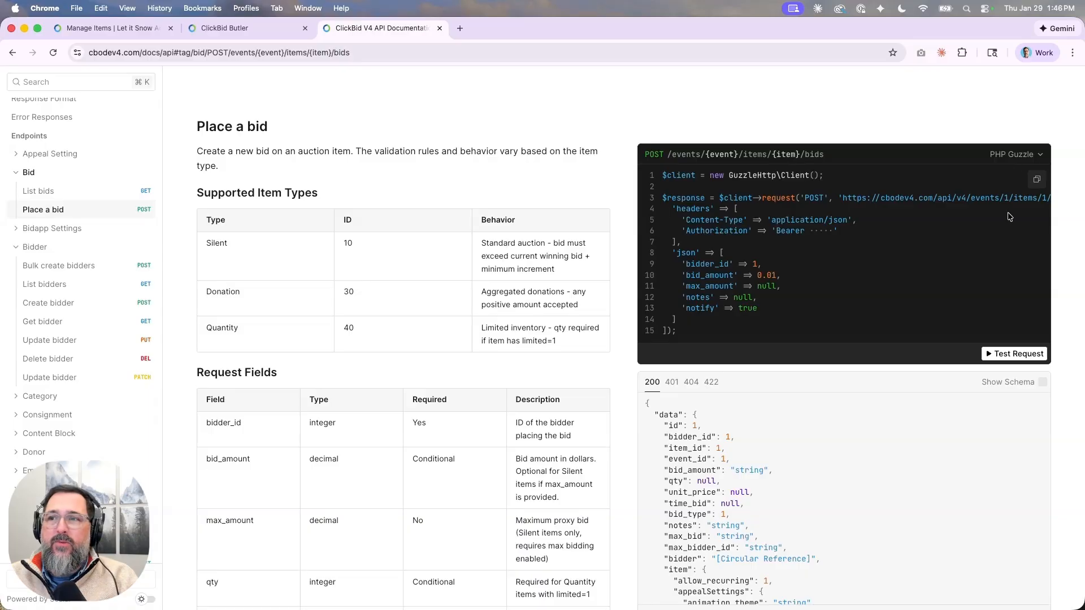
pyautogui.click(993, 361)
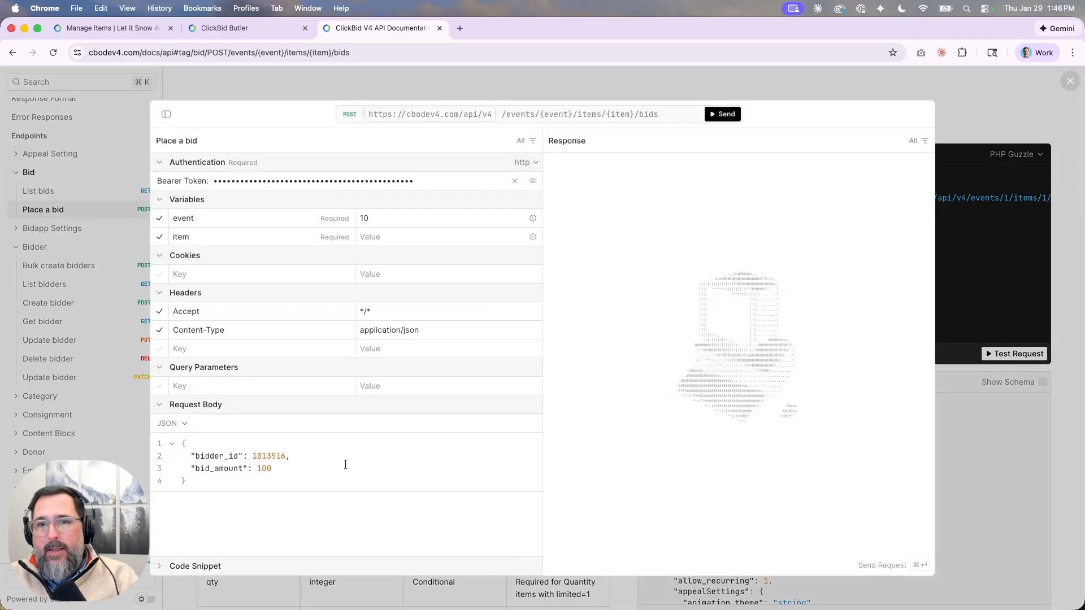
pyautogui.click(372, 238)
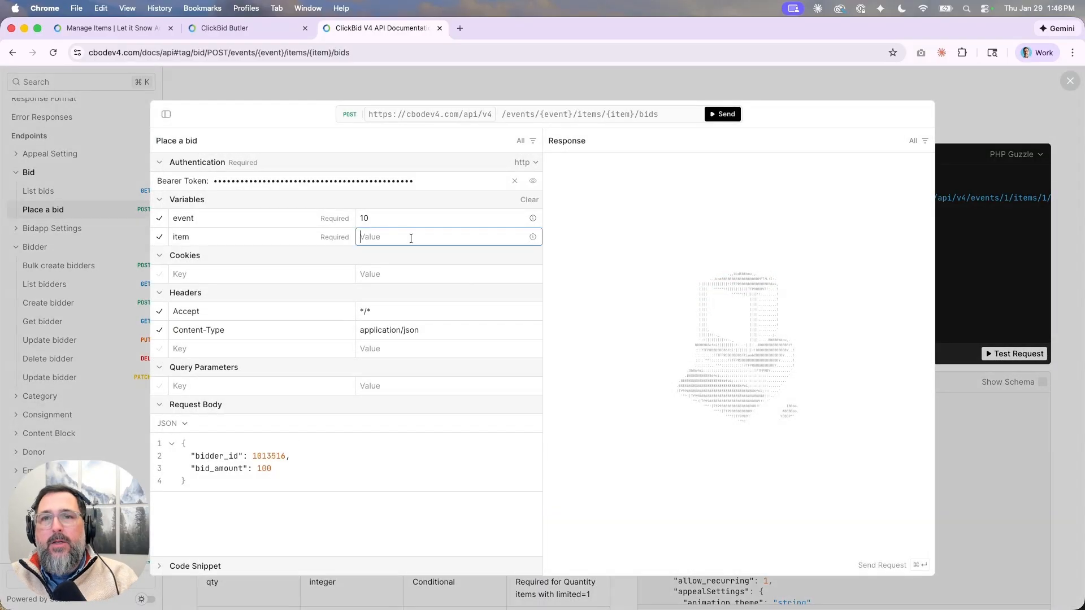
pyautogui.press('super+v')
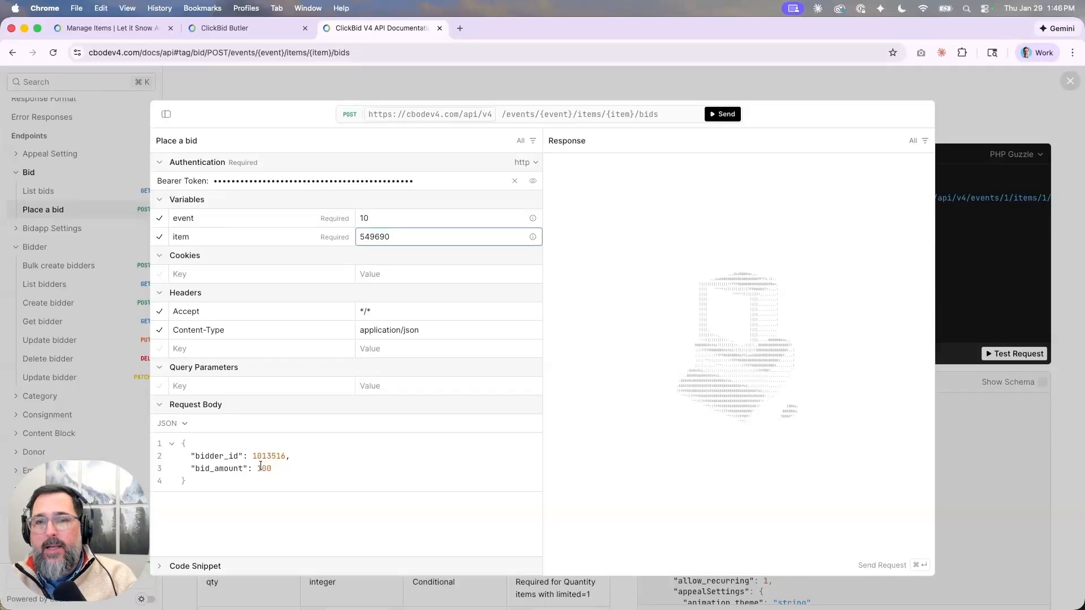
pyautogui.click(724, 114)
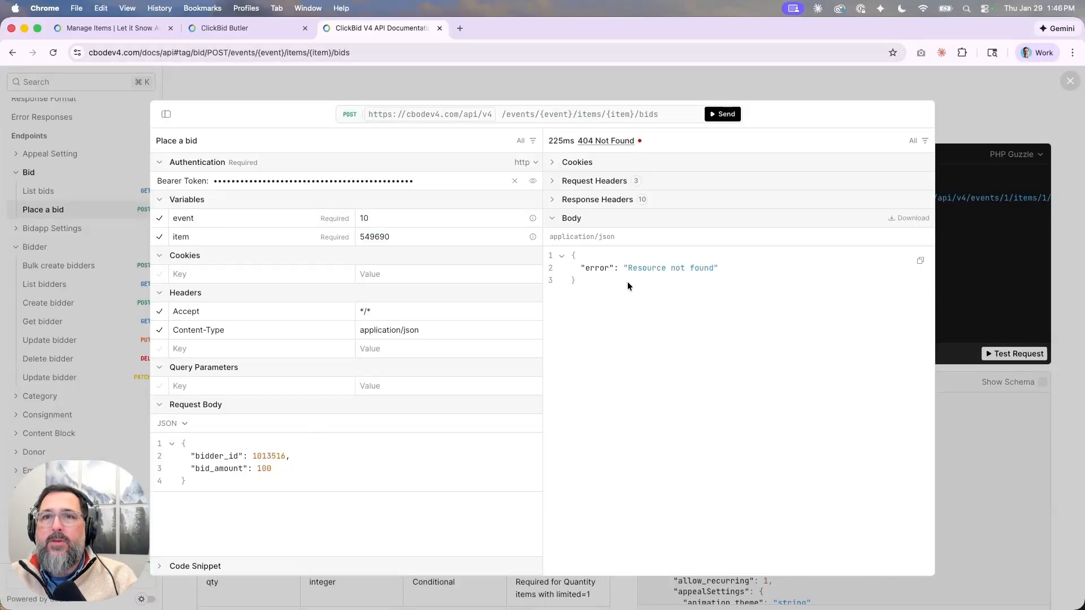
# Change the bid's event id to 4939 and resend, getting 422 'Item is not open for bidding.'.
pyautogui.click(395, 221)
pyautogui.press('BackSpace')
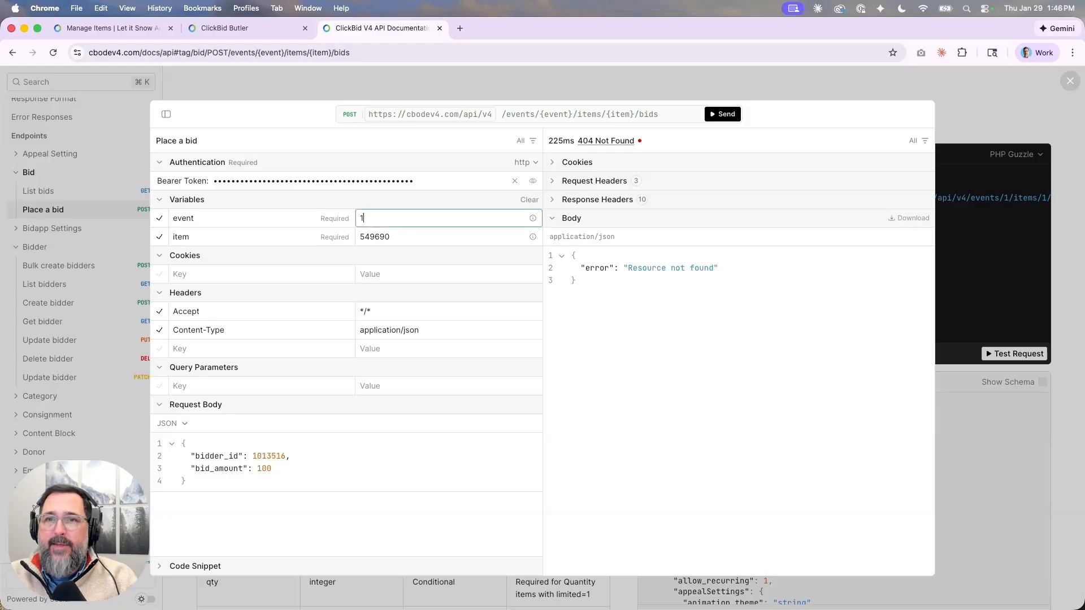
pyautogui.press('BackSpace')
pyautogui.write('4939')
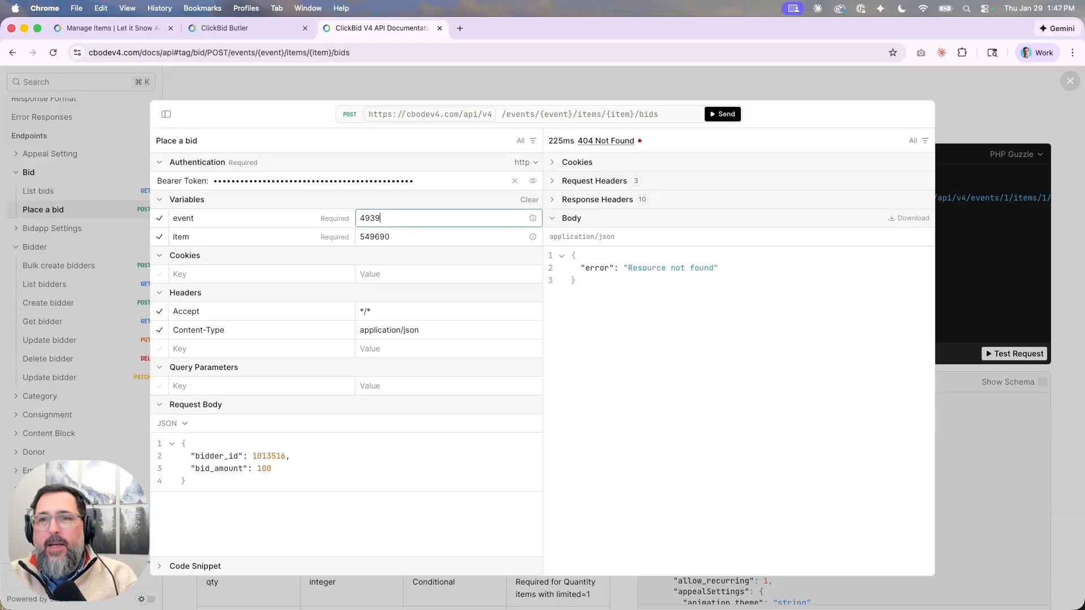
pyautogui.click(414, 238)
pyautogui.click(399, 217)
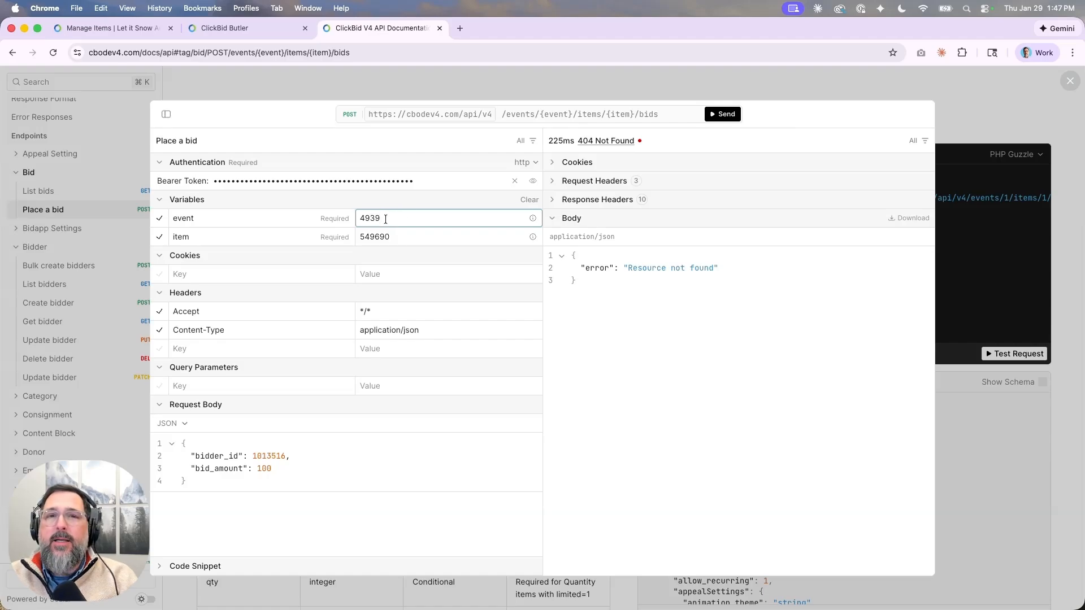
pyautogui.click(402, 237)
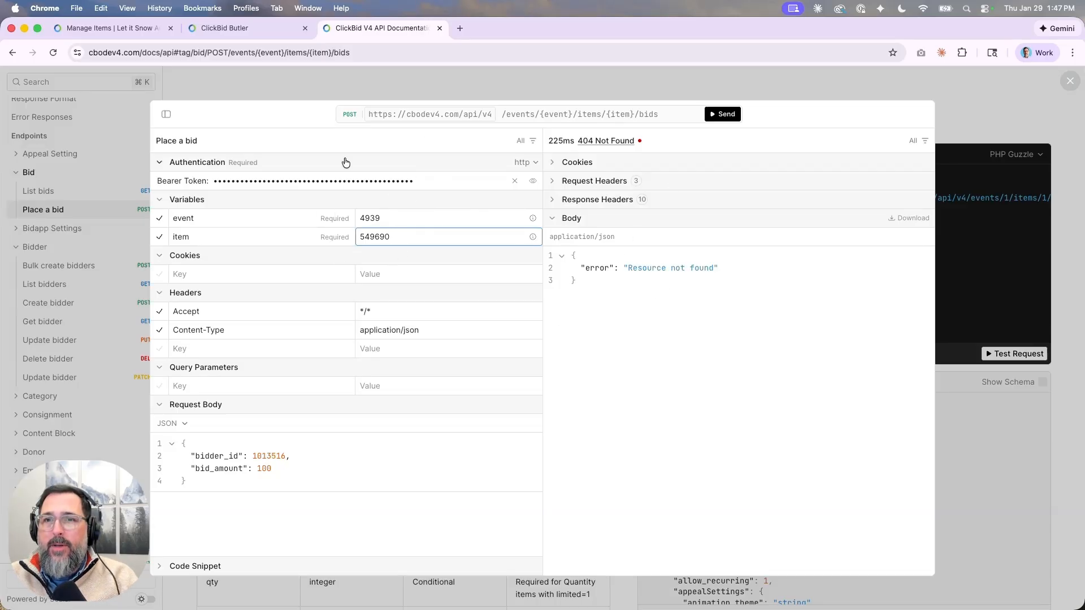
pyautogui.click(723, 115)
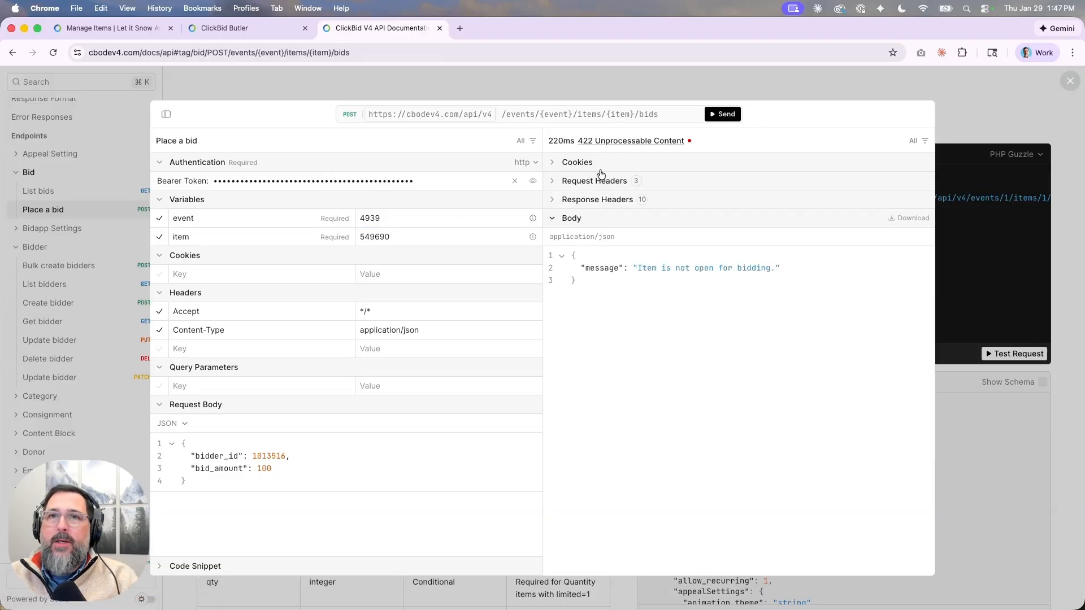
pyautogui.press('super+1')
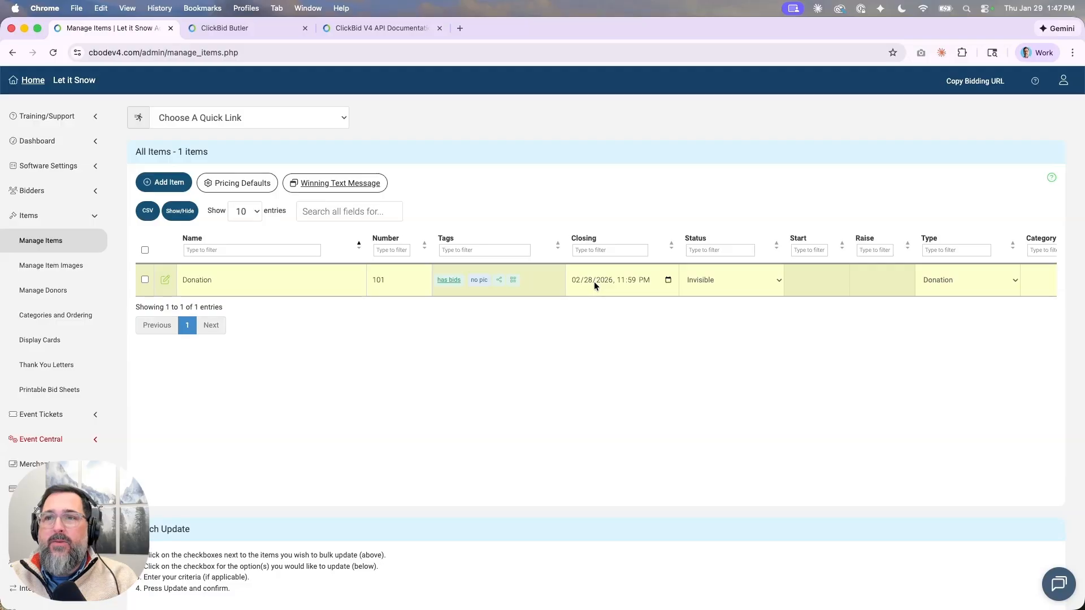
# Change the Donation item's status from Invisible to Active in Manage Items.
pyautogui.click(734, 279)
pyautogui.click(711, 247)
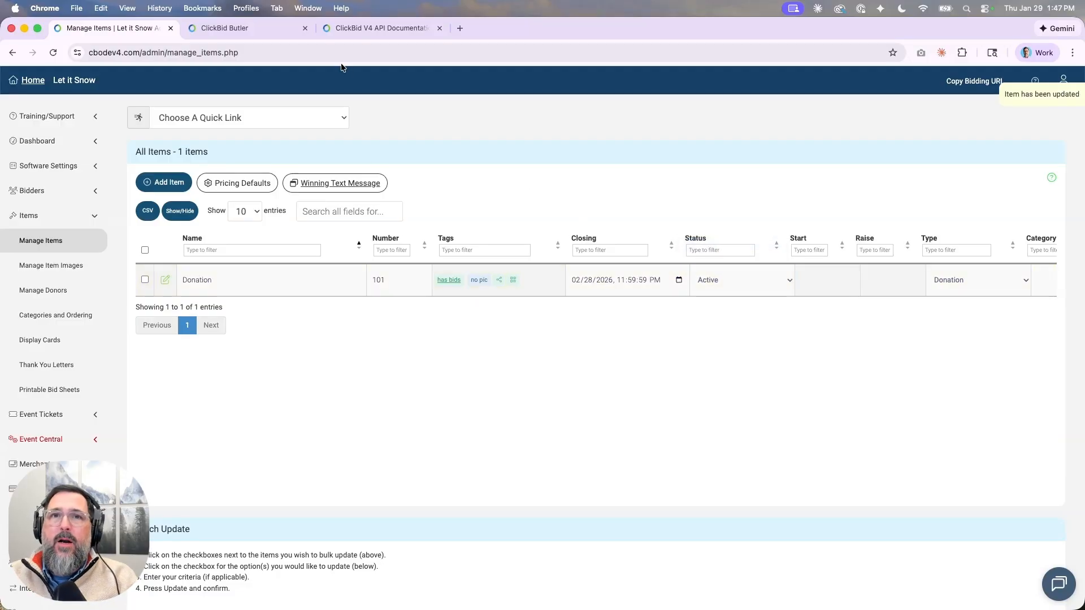
pyautogui.click(359, 32)
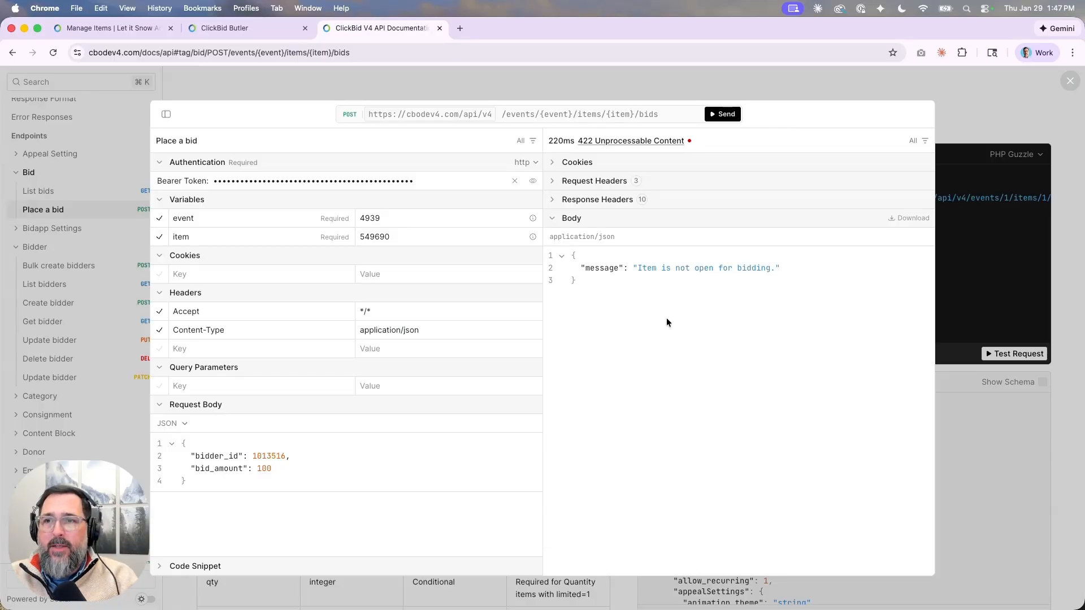
# Resend the Place a bid request for item 549690, getting 201 Created with a 100 bid, then close the panel.
pyautogui.click(723, 115)
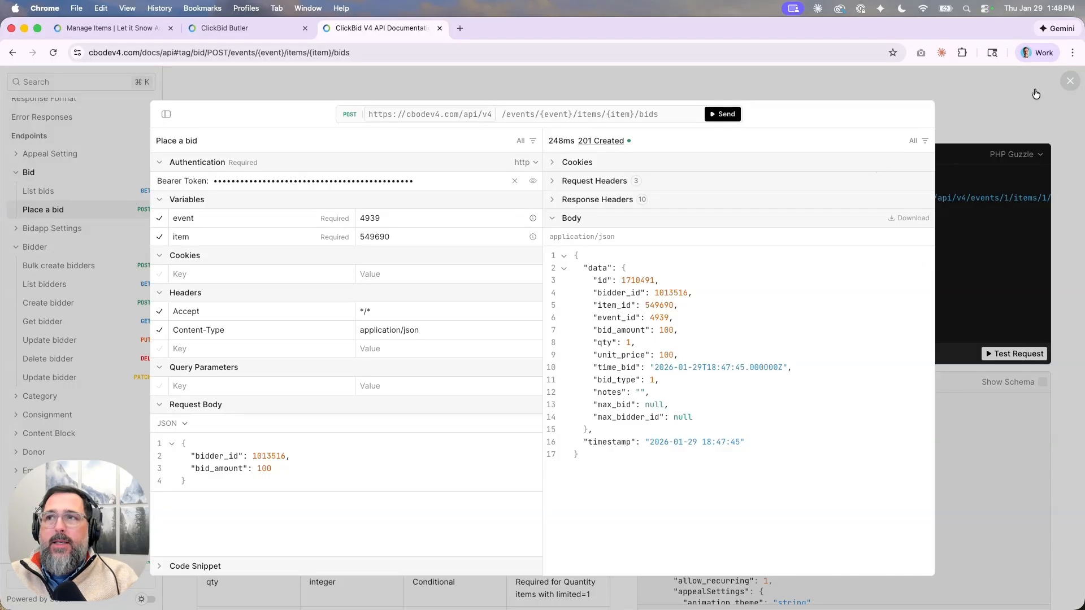
pyautogui.click(982, 97)
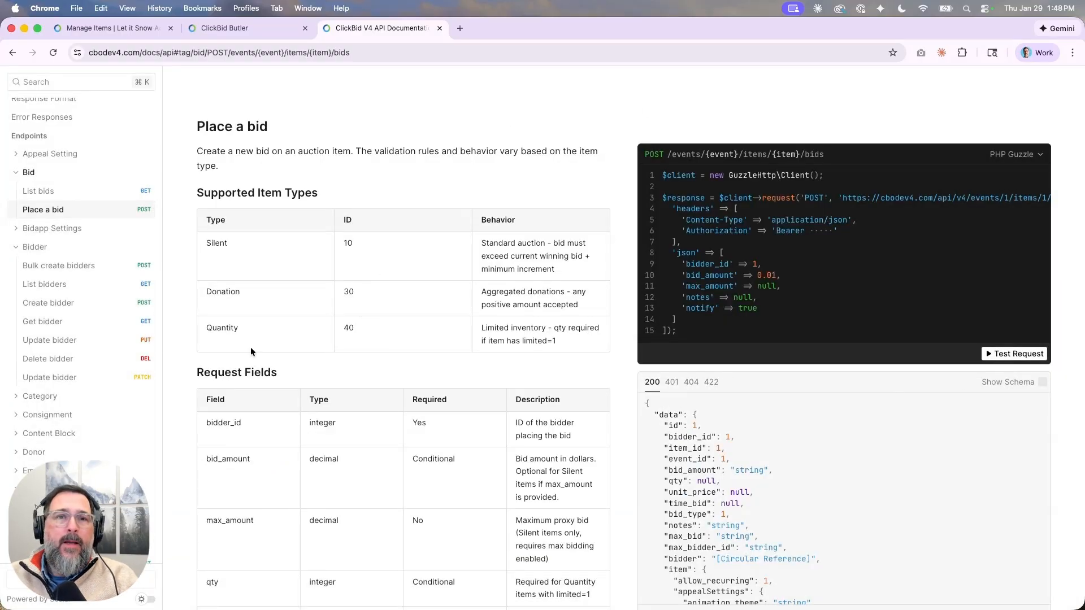
# Collapse the Bidder, Bid and Item groups and view the ticket-form List guests endpoint under Ticketed Guests.
pyautogui.click(16, 247)
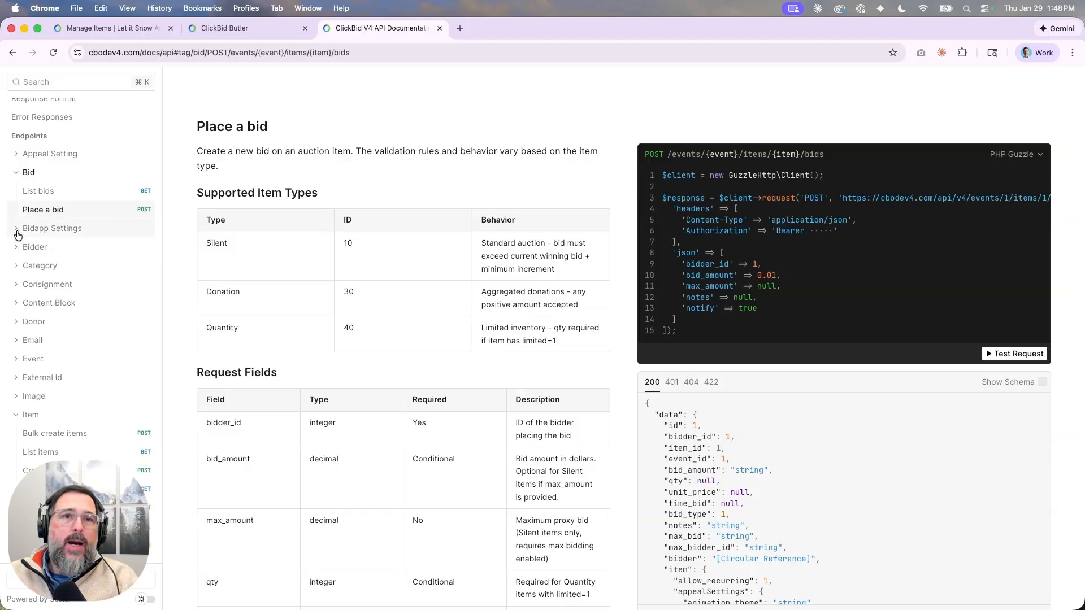
pyautogui.click(13, 175)
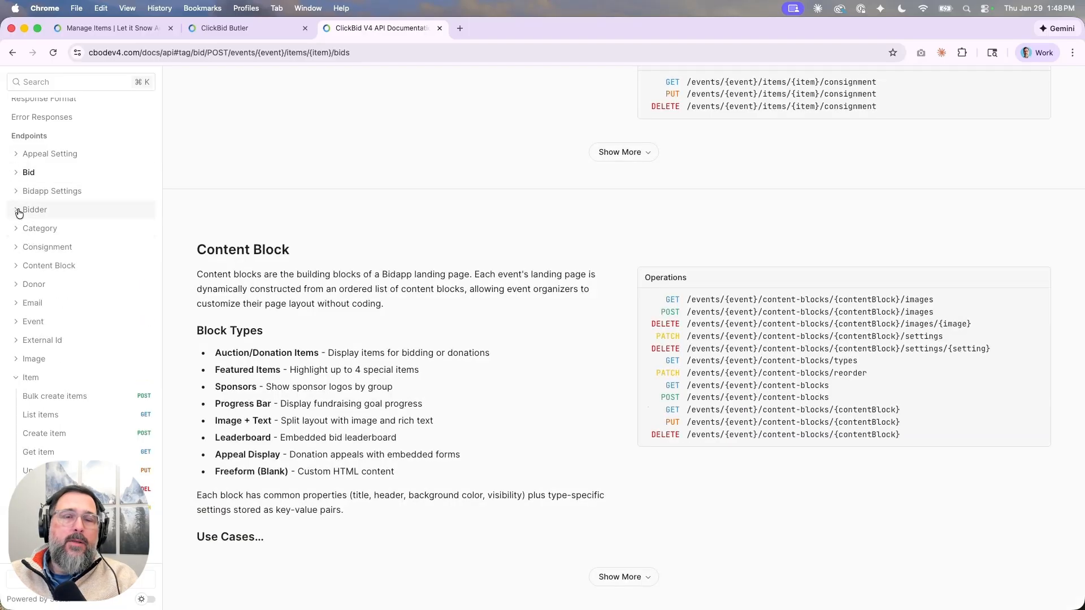
pyautogui.click(18, 377)
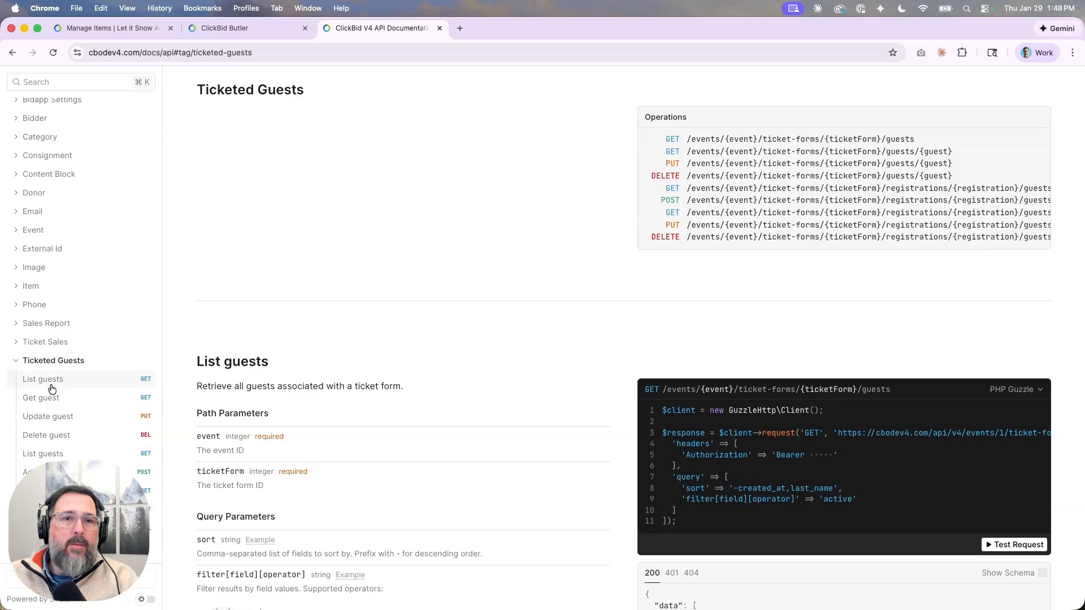
pyautogui.click(48, 455)
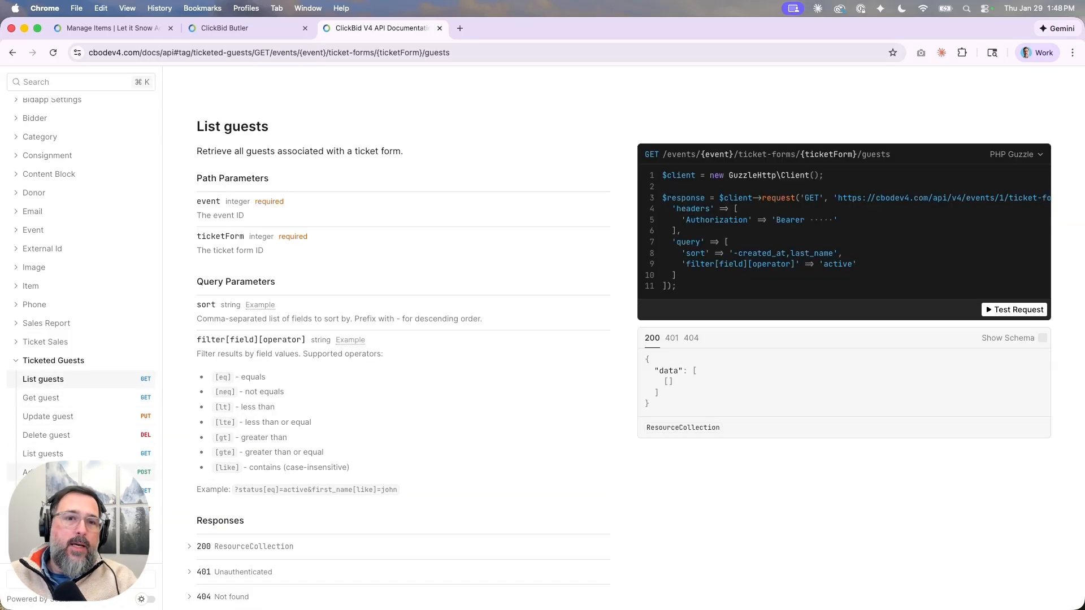
pyautogui.click(69, 455)
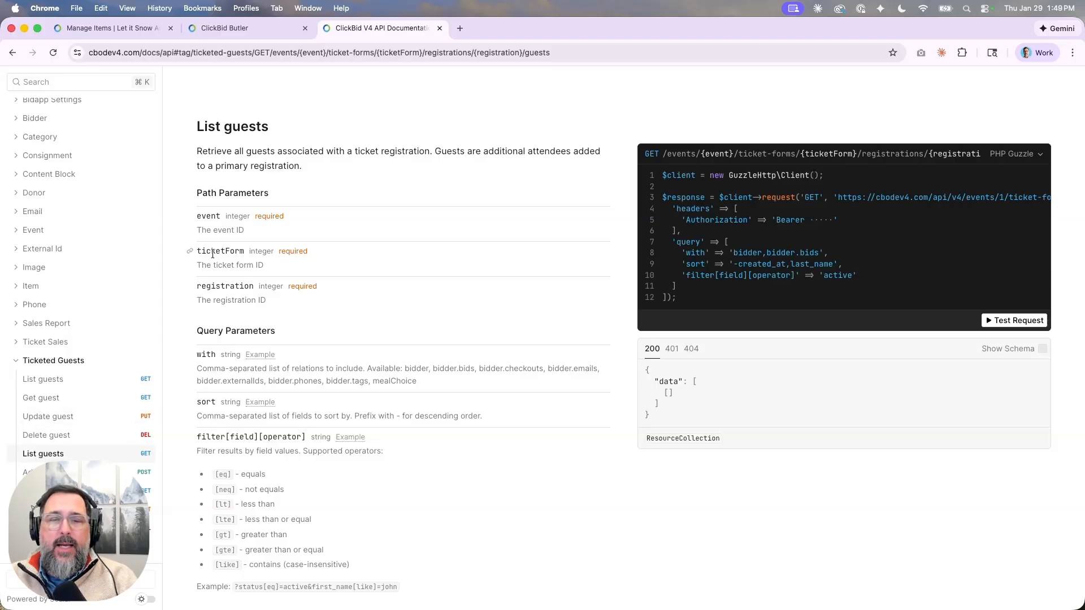
pyautogui.click(66, 383)
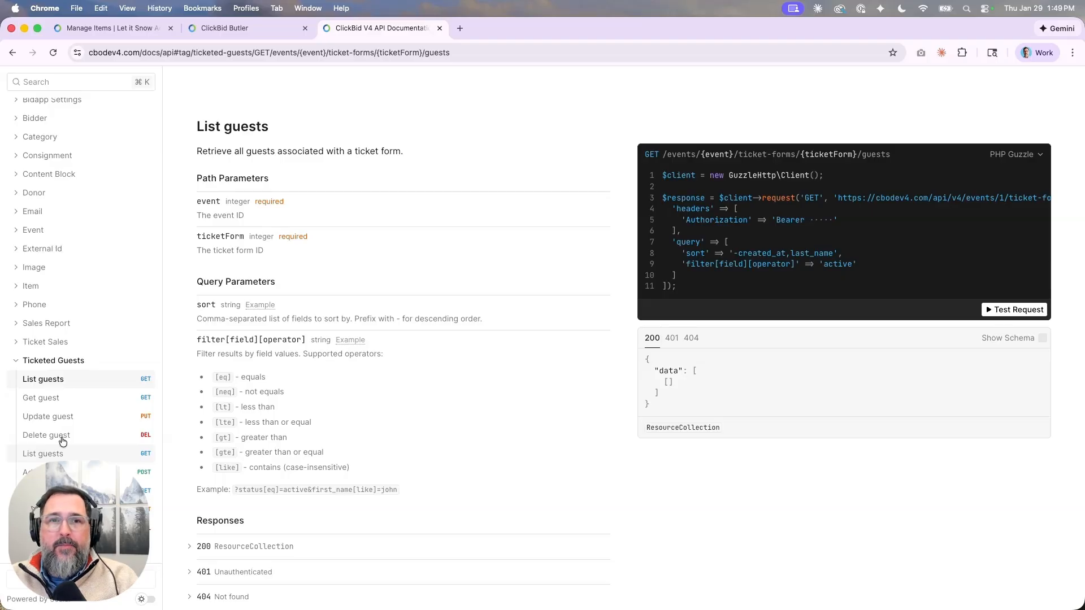
# View the Ticket Sales overview section and collapse the Ticket Sales sidebar group.
pyautogui.click(69, 457)
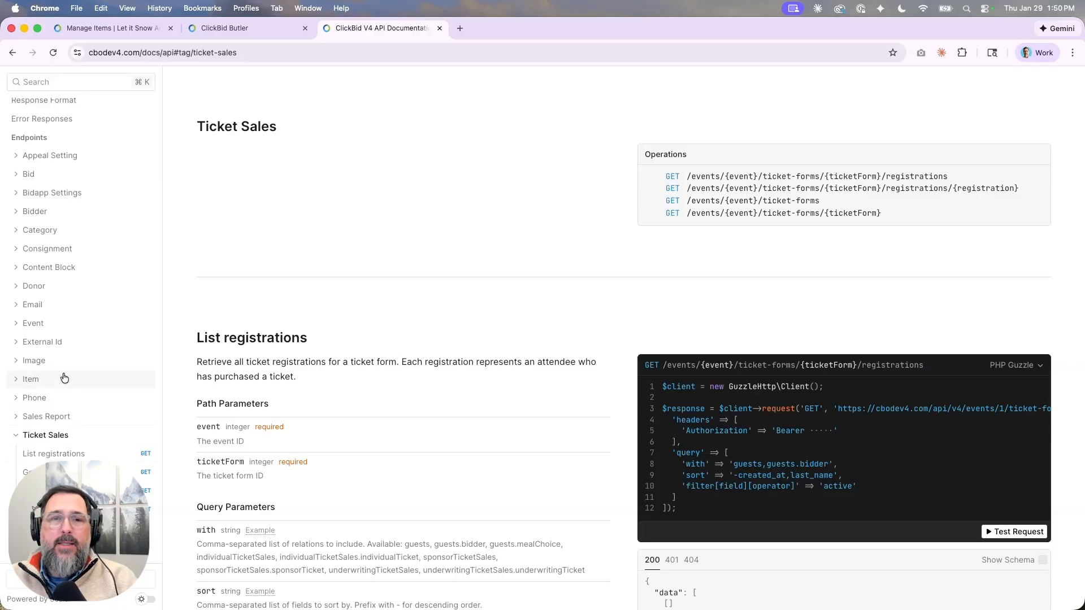
pyautogui.click(16, 435)
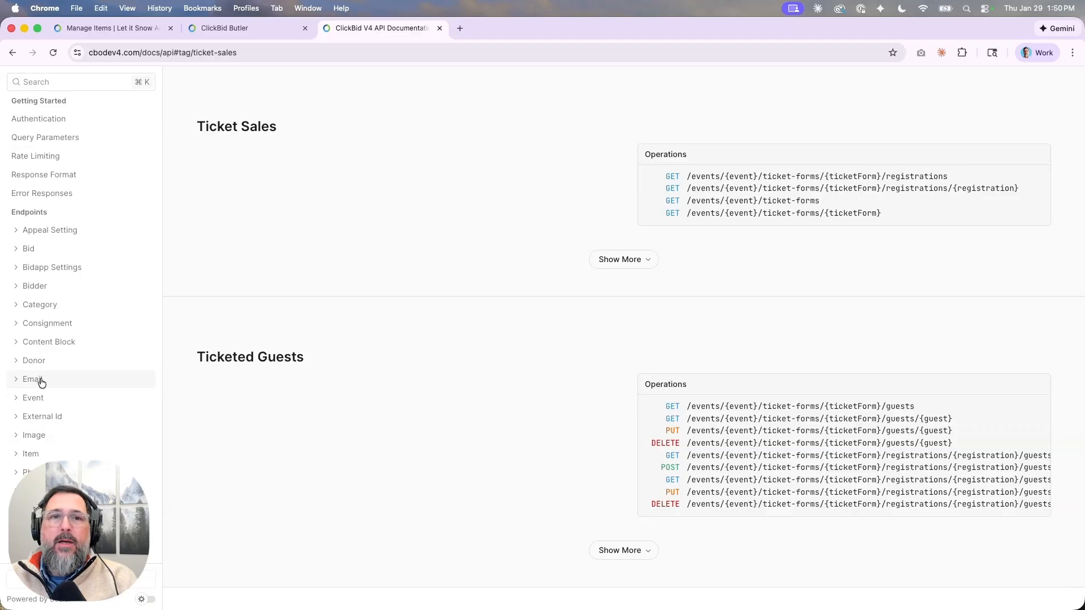
pyautogui.scroll(1, 41, 383)
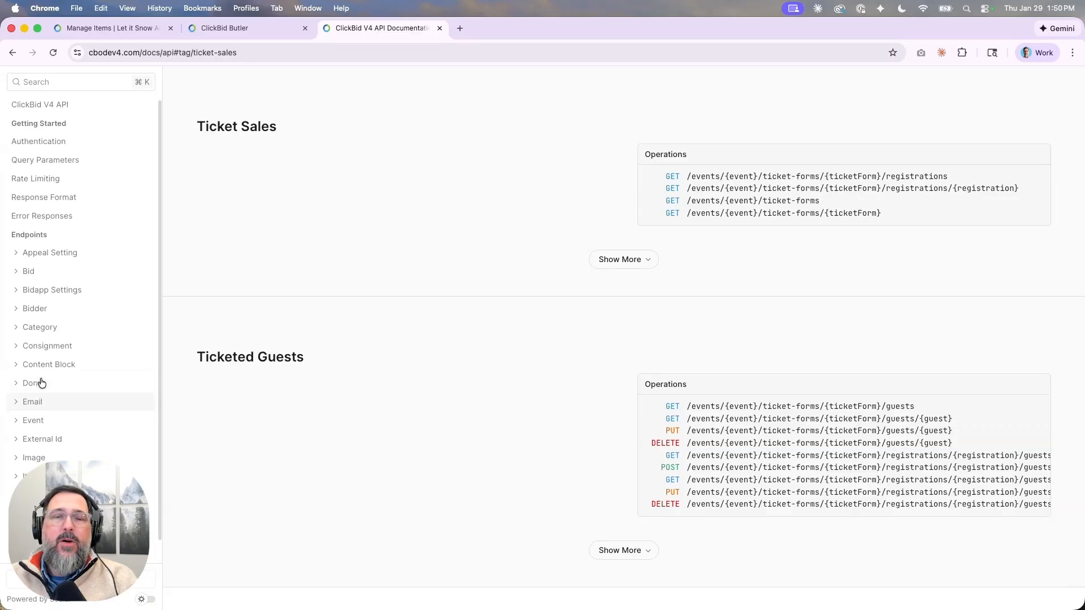
pyautogui.scroll(-1, 41, 383)
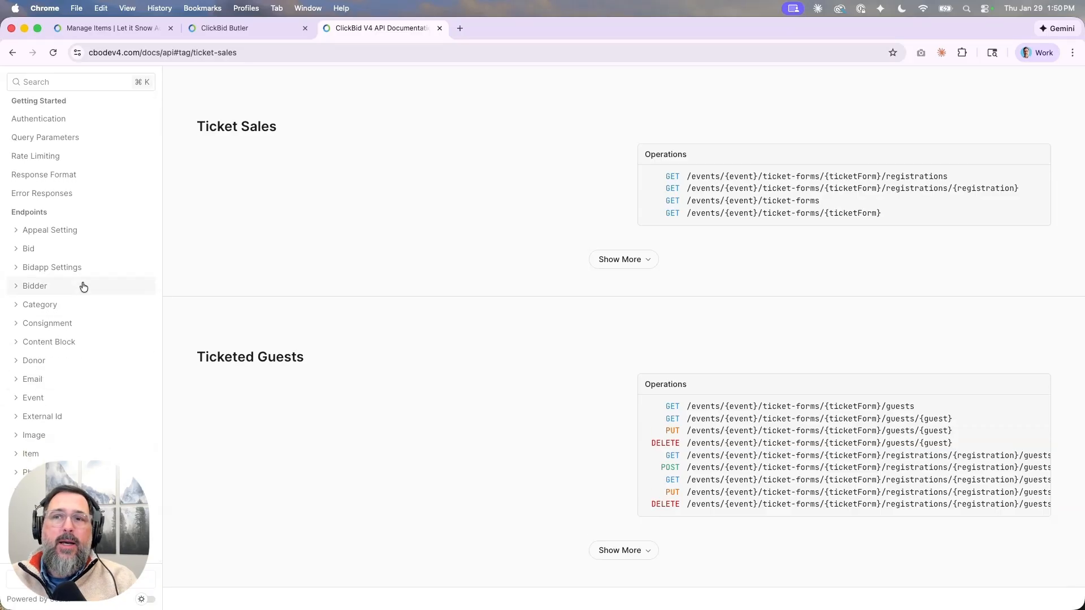